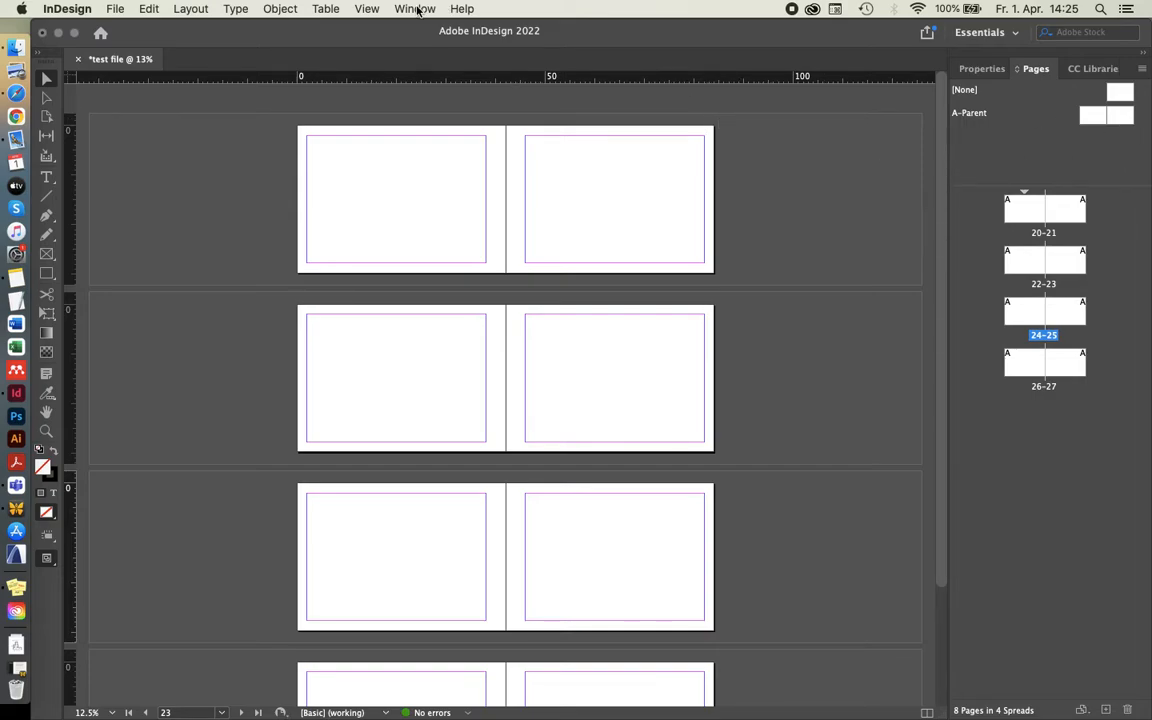
# Step: Hide the Pages panel and show it again
pyautogui.click(407, 9)
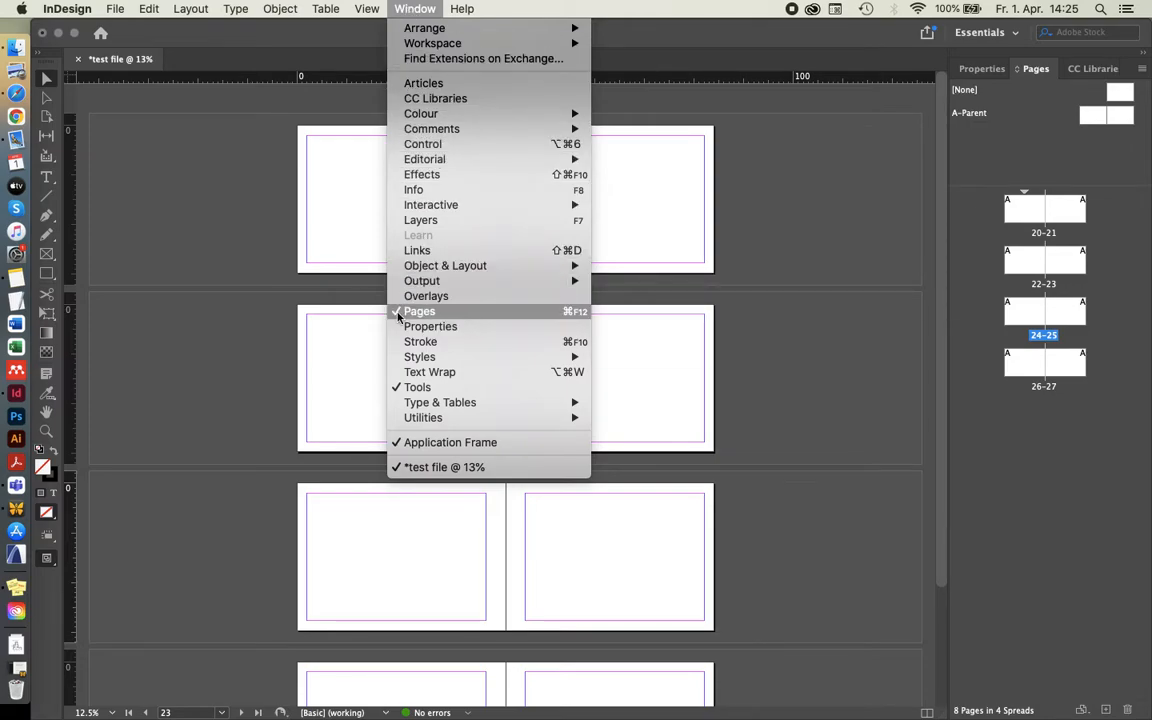
pyautogui.click(438, 313)
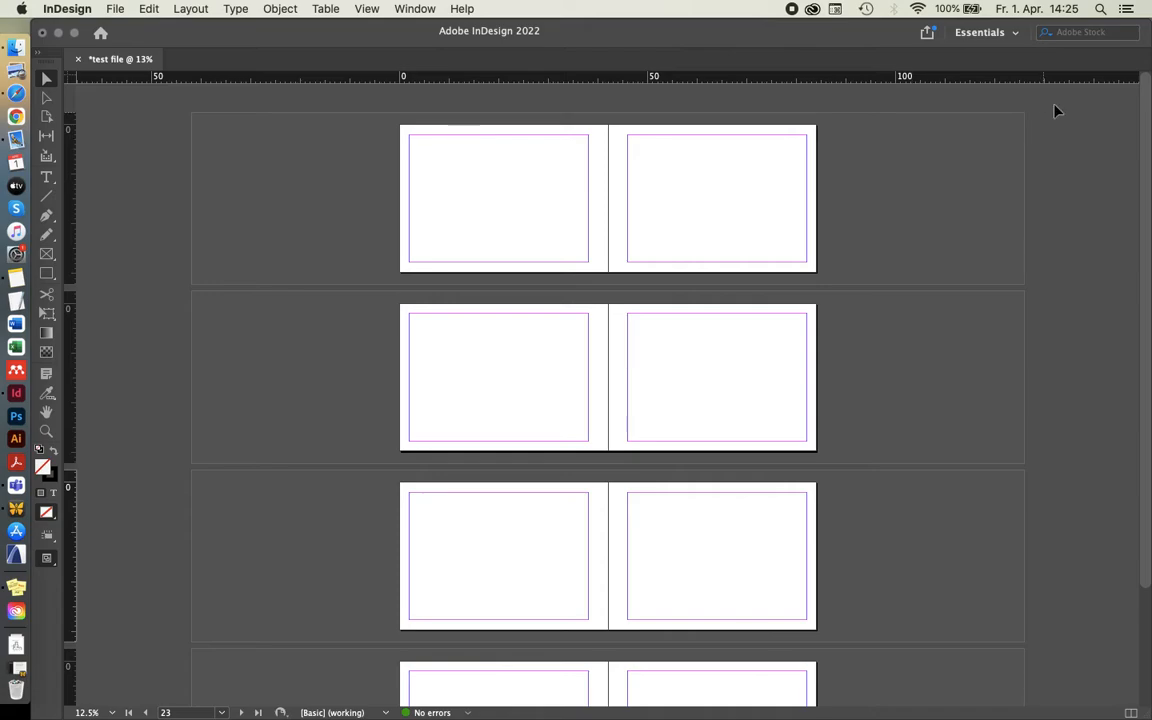
pyautogui.click(414, 9)
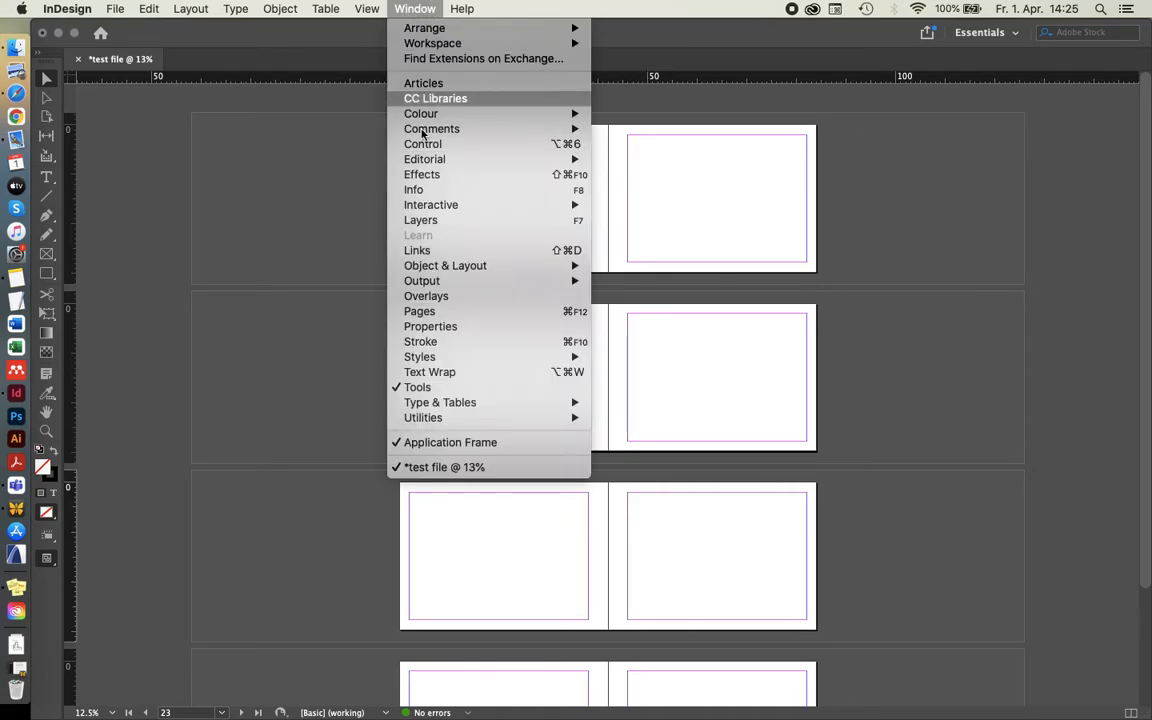
pyautogui.click(422, 314)
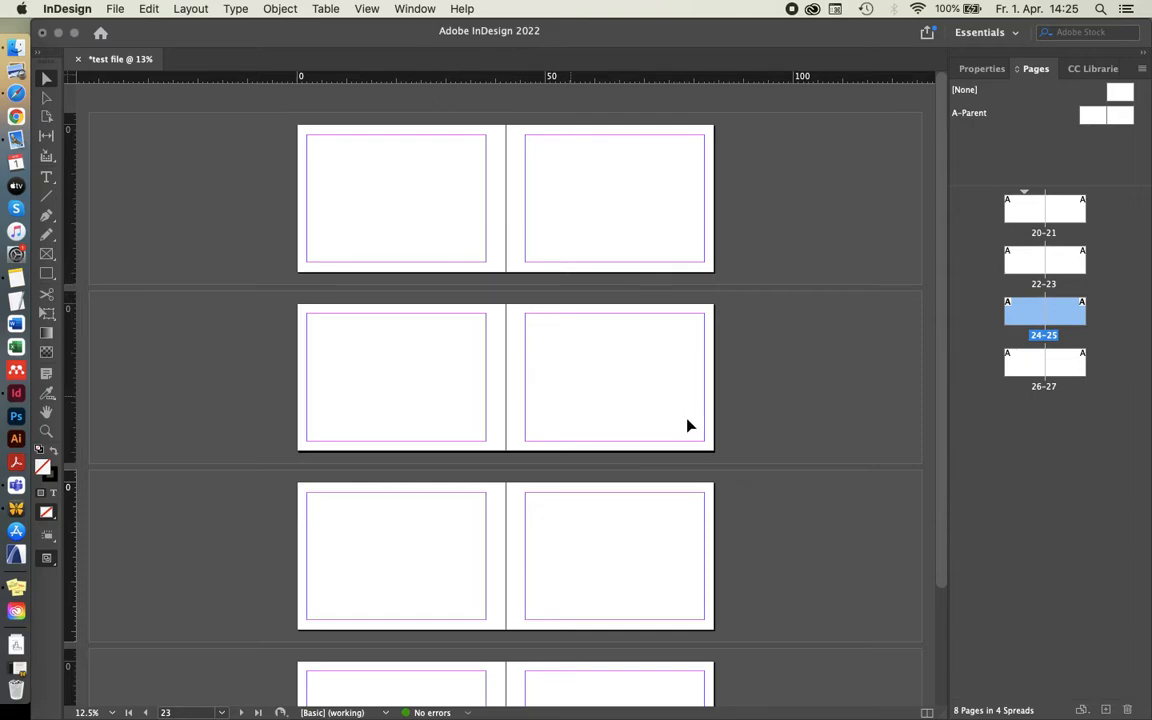
# Step: Switch the workspace to Printing and Proofing and return it to Essentials
pyautogui.click(416, 9)
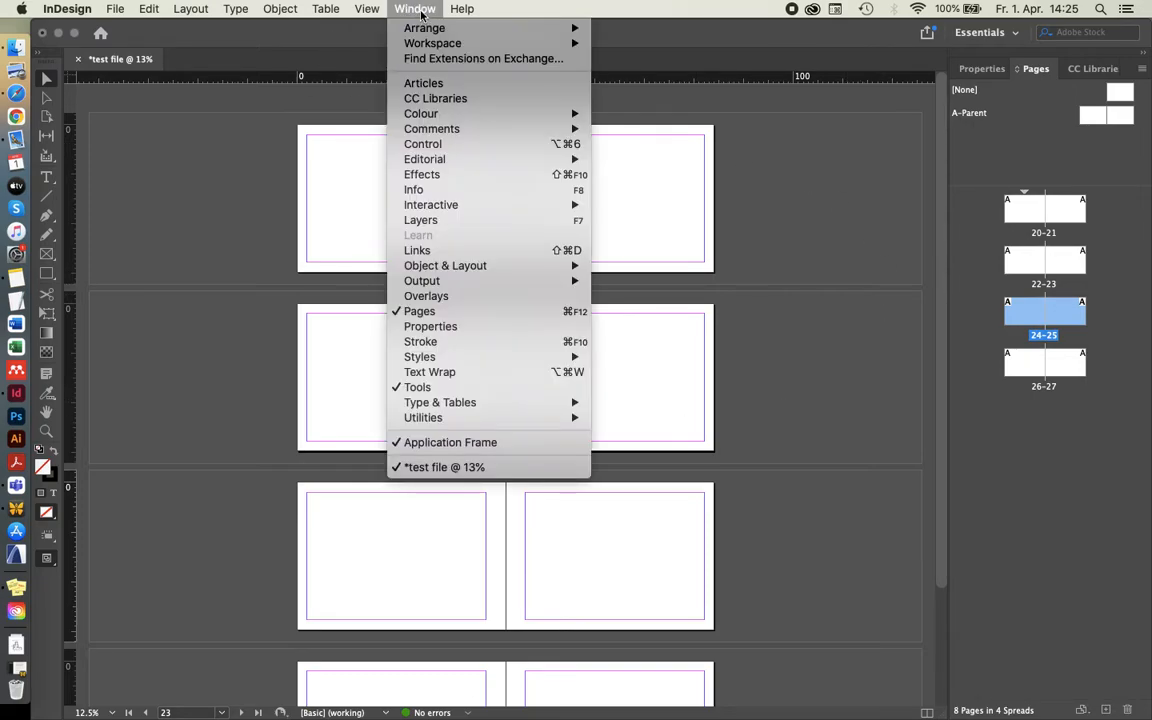
pyautogui.moveTo(386, 46)
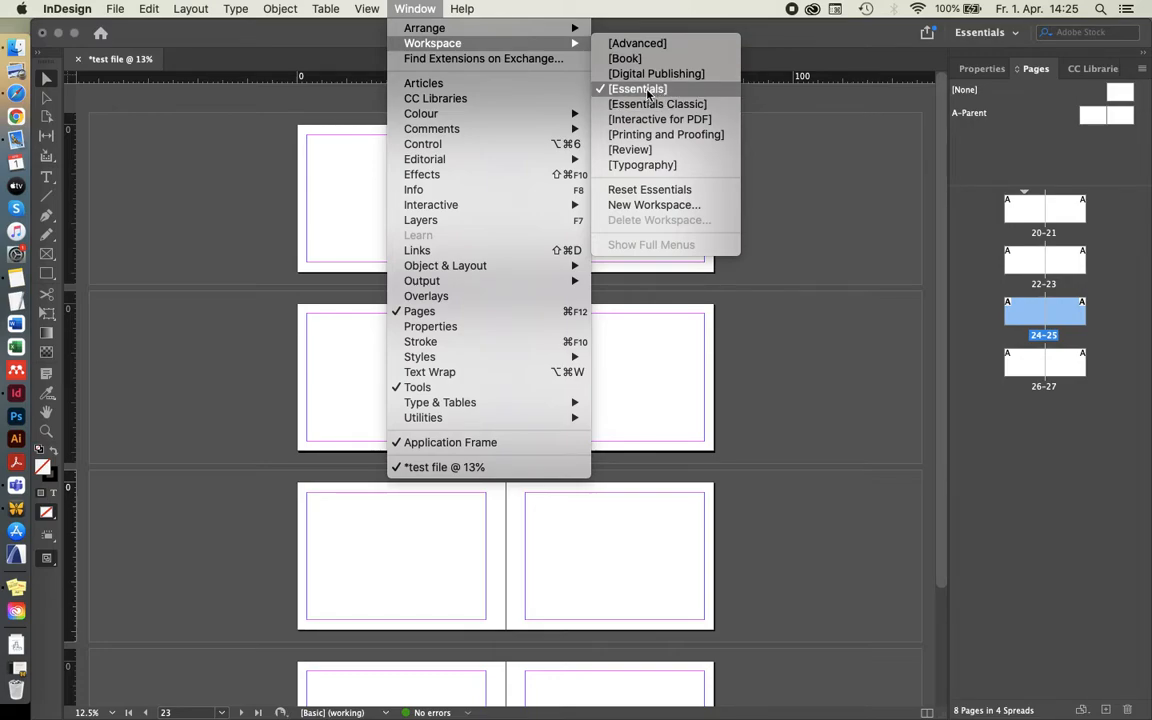
pyautogui.click(650, 135)
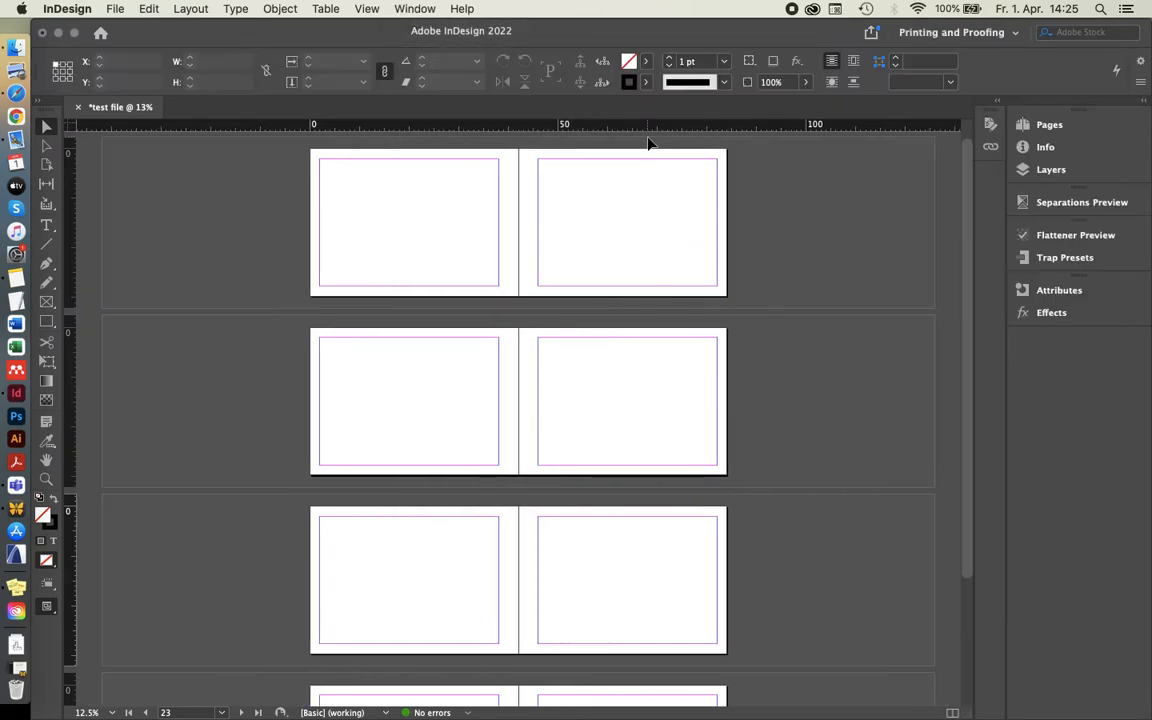
pyautogui.click(412, 9)
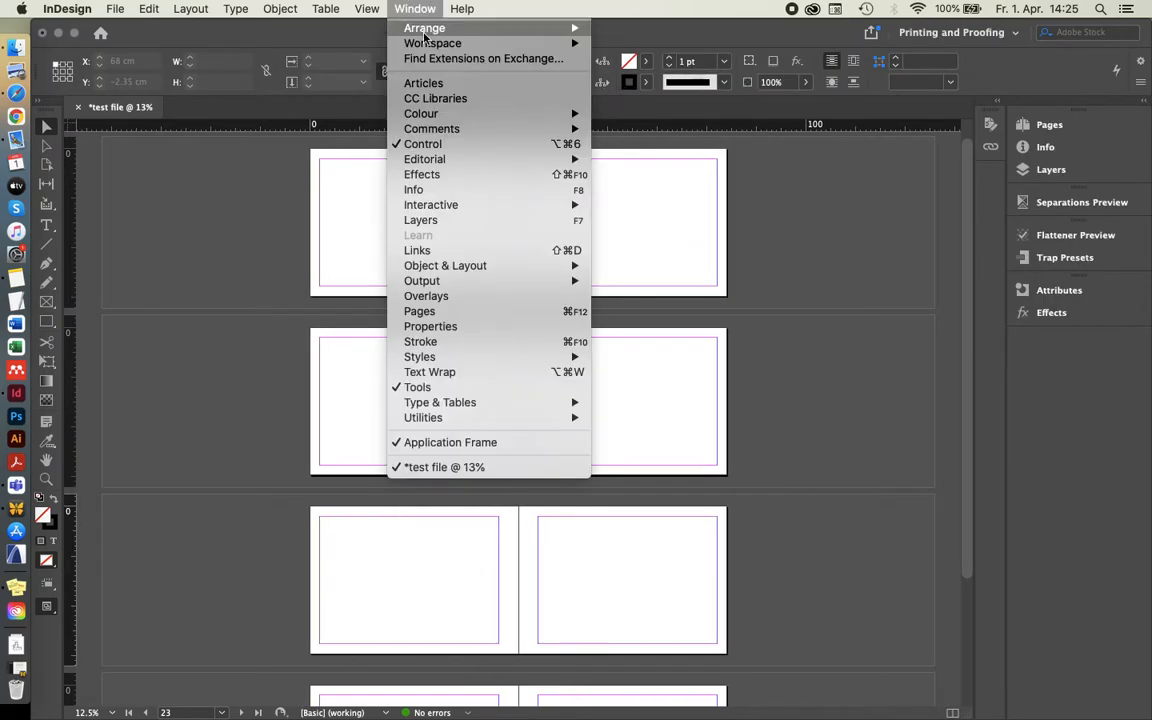
pyautogui.moveTo(432, 43)
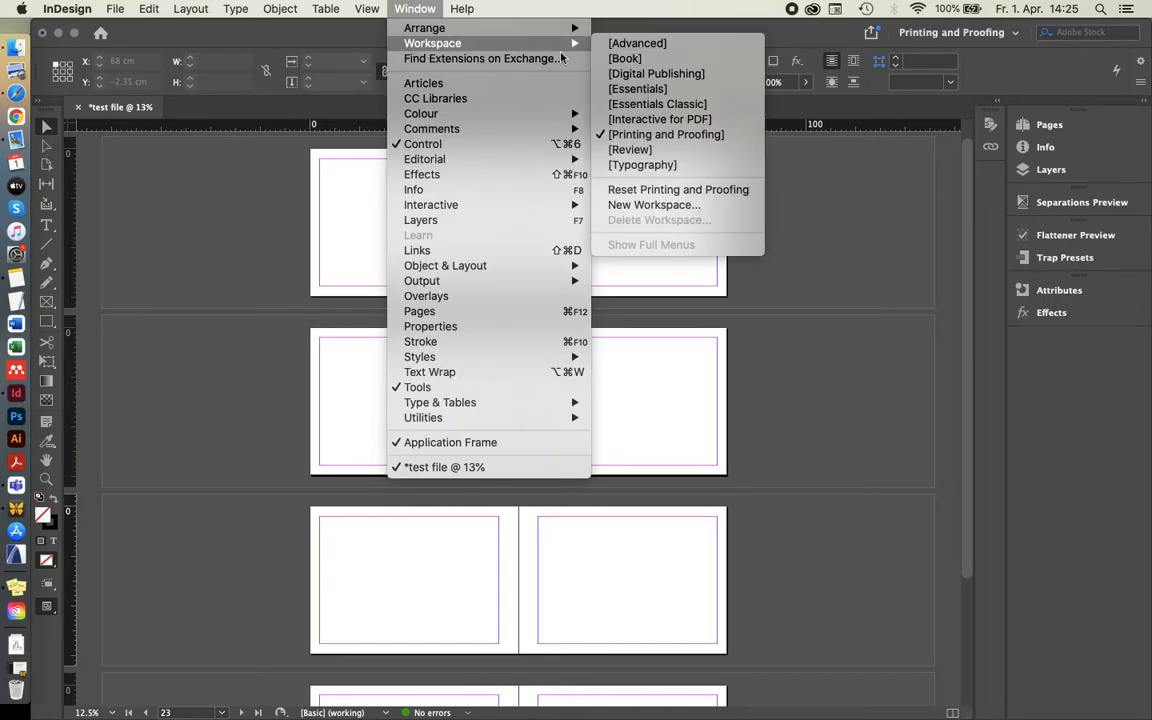
pyautogui.click(638, 90)
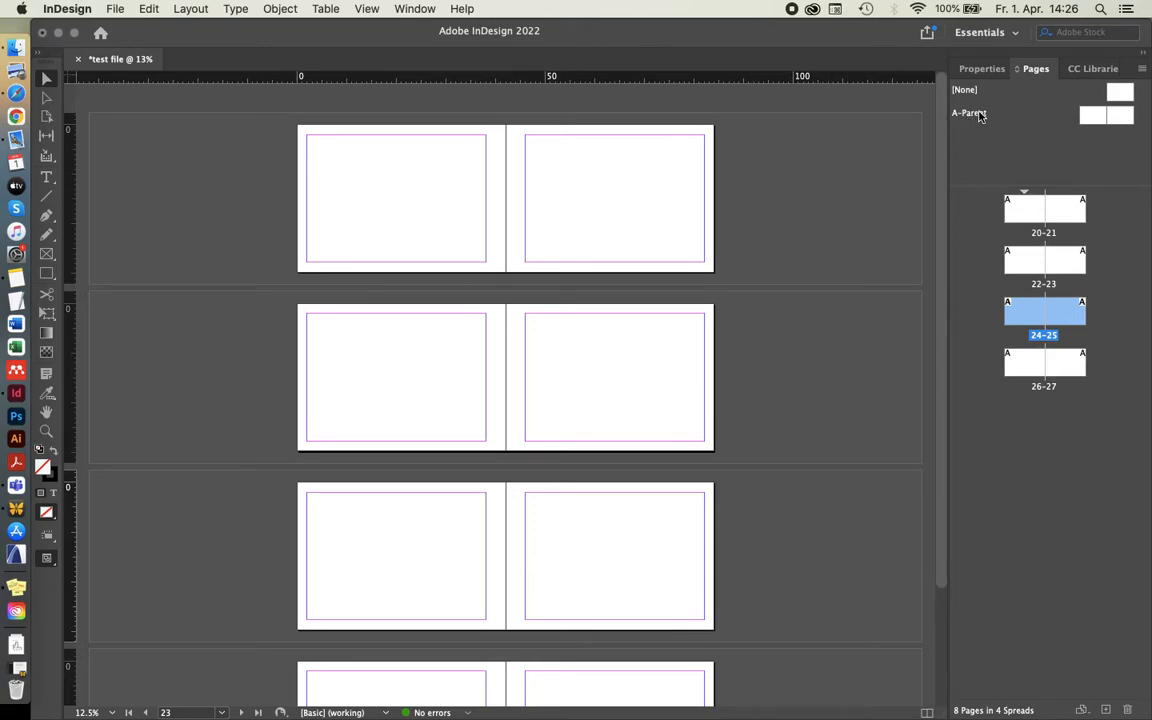
# Step: Raise the divider between the parent pages and the document pages slightly, and select page 20
pyautogui.click(1001, 188)
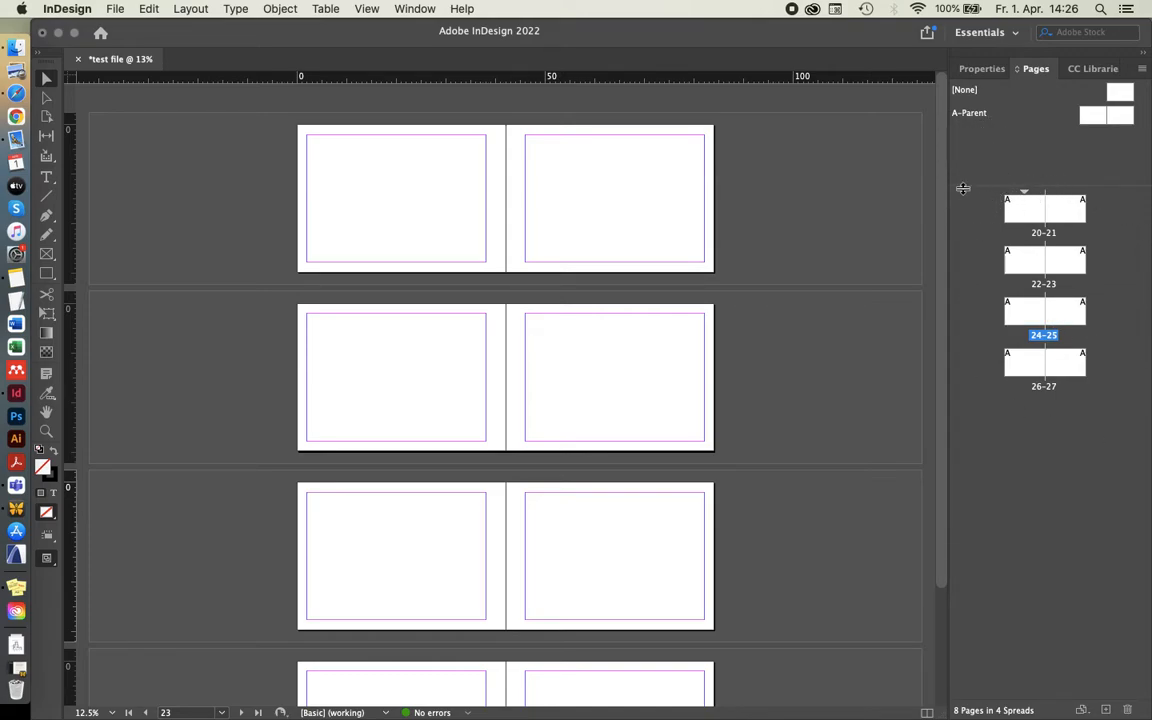
pyautogui.moveTo(963, 188)
pyautogui.mouseDown()
pyautogui.moveTo(956, 265)
pyautogui.moveTo(967, 179)
pyautogui.mouseUp()
pyautogui.click(1020, 202)
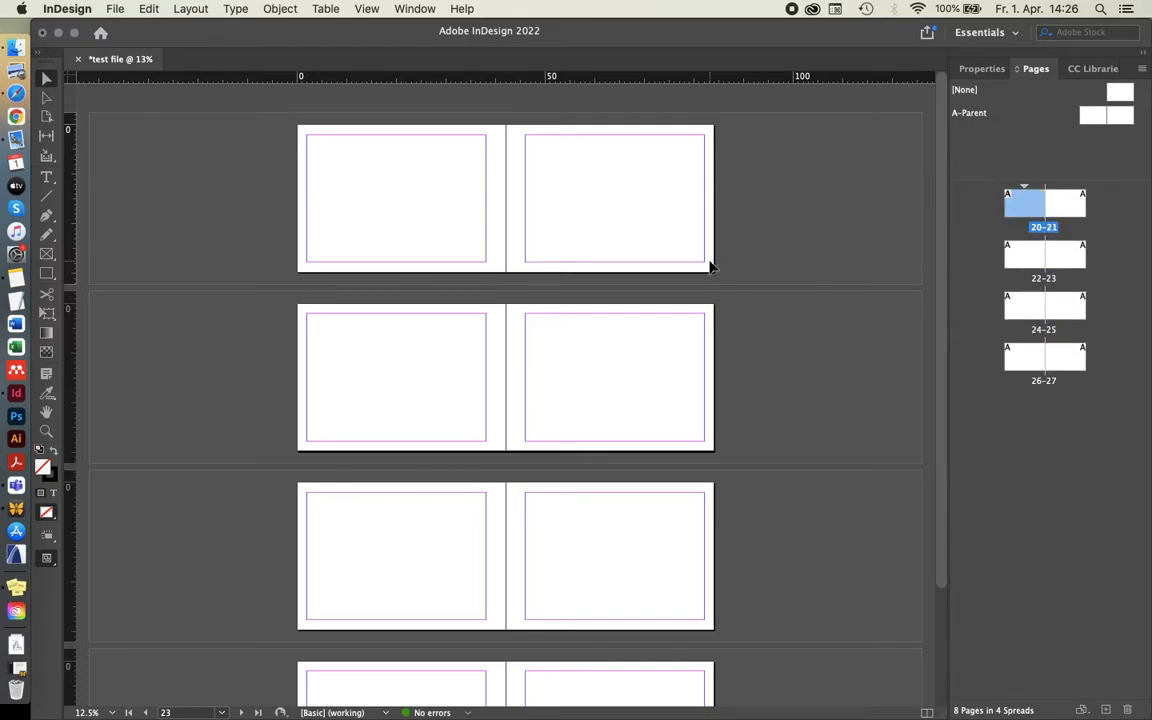
# Step: Set the fill colour for new objects to teal green
pyautogui.doubleClick(43, 465)
pyautogui.click(483, 335)
pyautogui.press('Return')
# Step: Draw green rectangles on pages 20 and 23, over the outer edge of page 24 and over the outer edge of page 27, leaving none selected
pyautogui.click(46, 274)
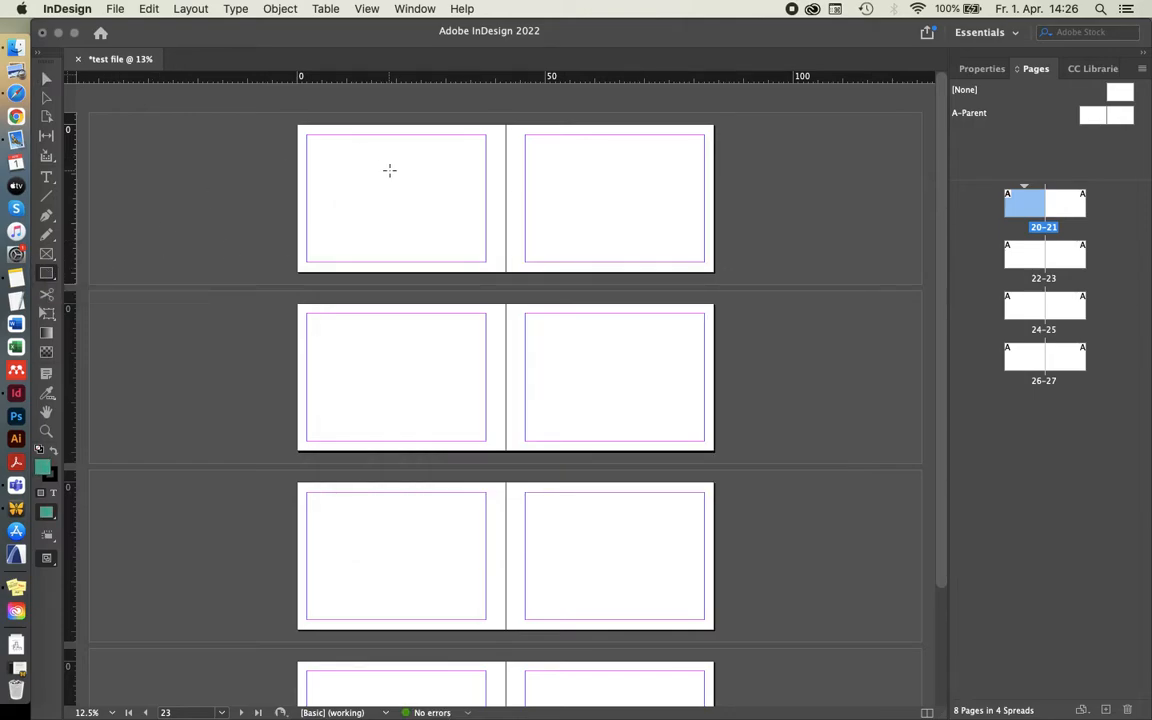
pyautogui.moveTo(388, 170); pyautogui.dragTo(416, 221)
pyautogui.moveTo(615, 351); pyautogui.dragTo(687, 413)
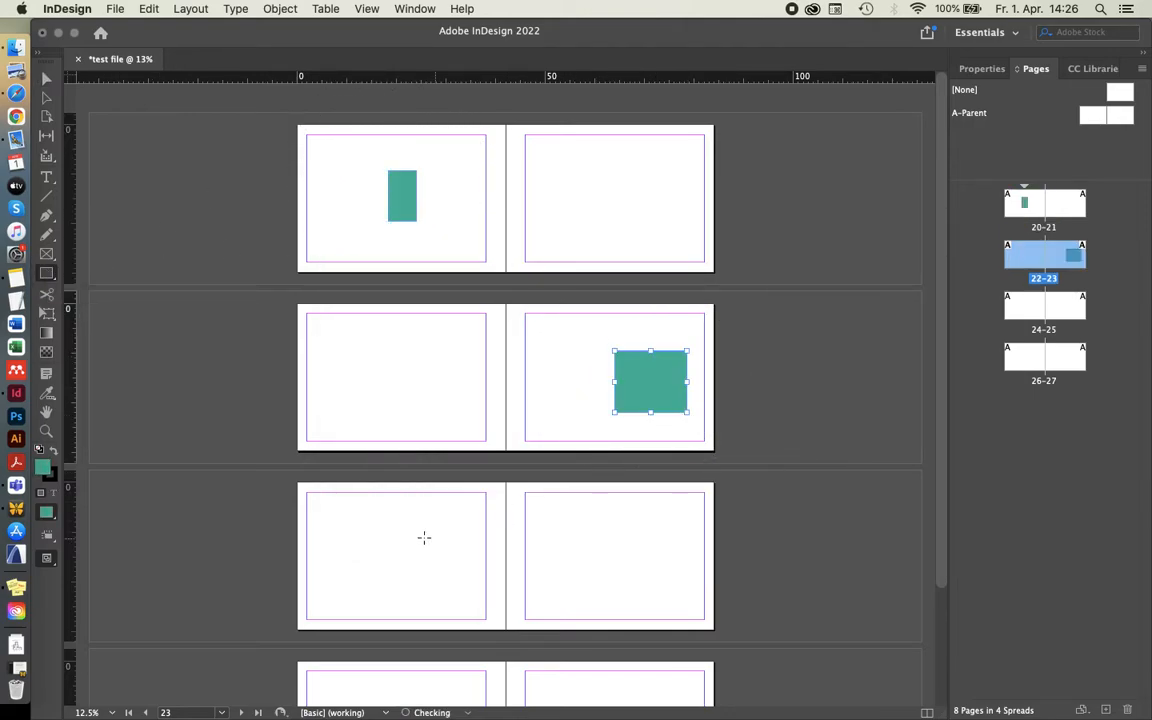
pyautogui.moveTo(267, 514); pyautogui.dragTo(451, 584)
pyautogui.scroll(-1, 737, 404)
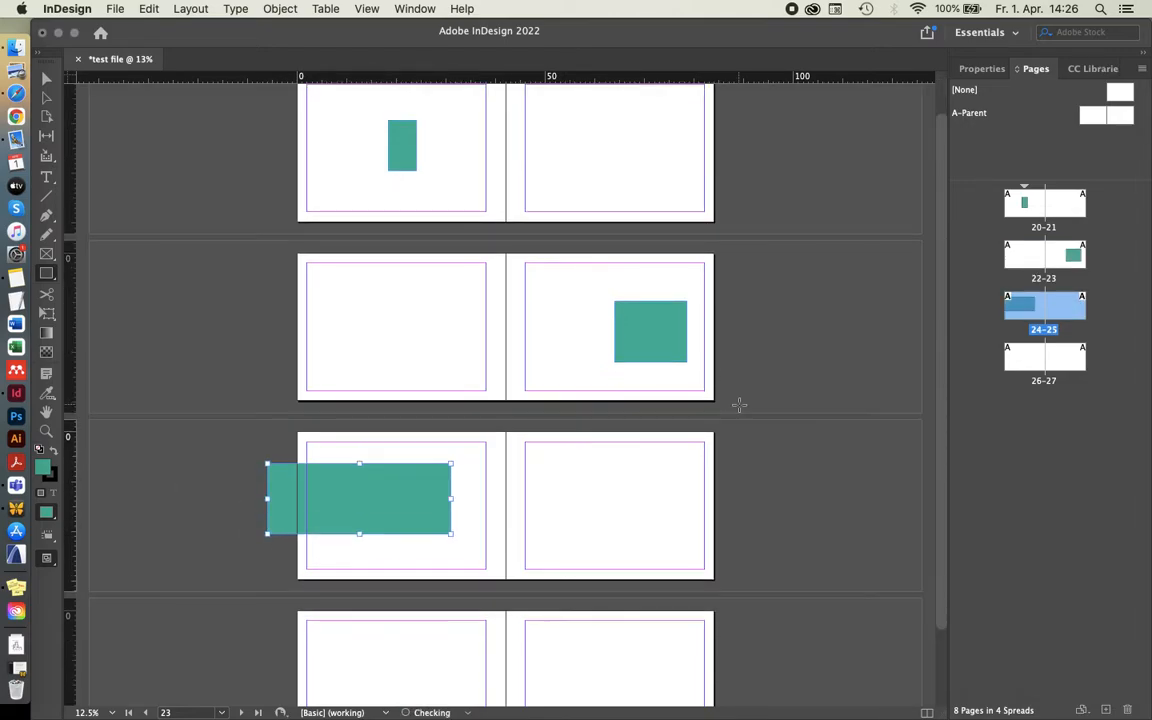
pyautogui.scroll(-2, 640, 506)
pyautogui.moveTo(635, 557); pyautogui.dragTo(735, 628)
pyautogui.click(47, 79)
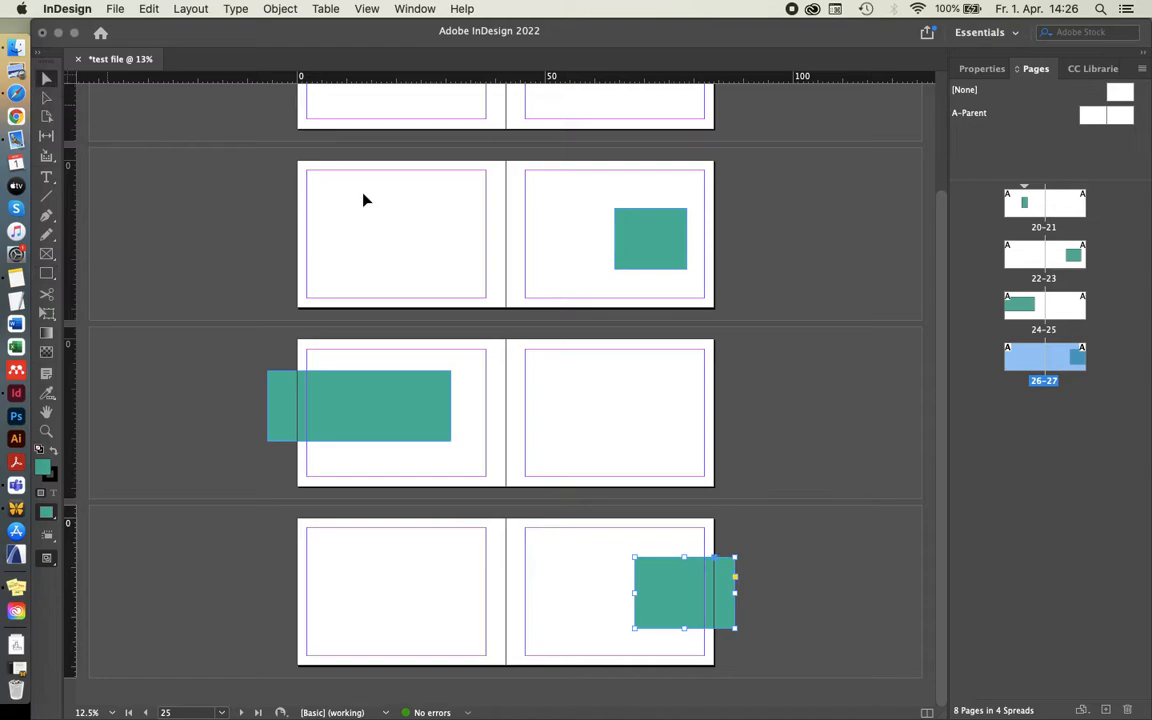
pyautogui.click(756, 316)
pyautogui.scroll(2, 756, 316)
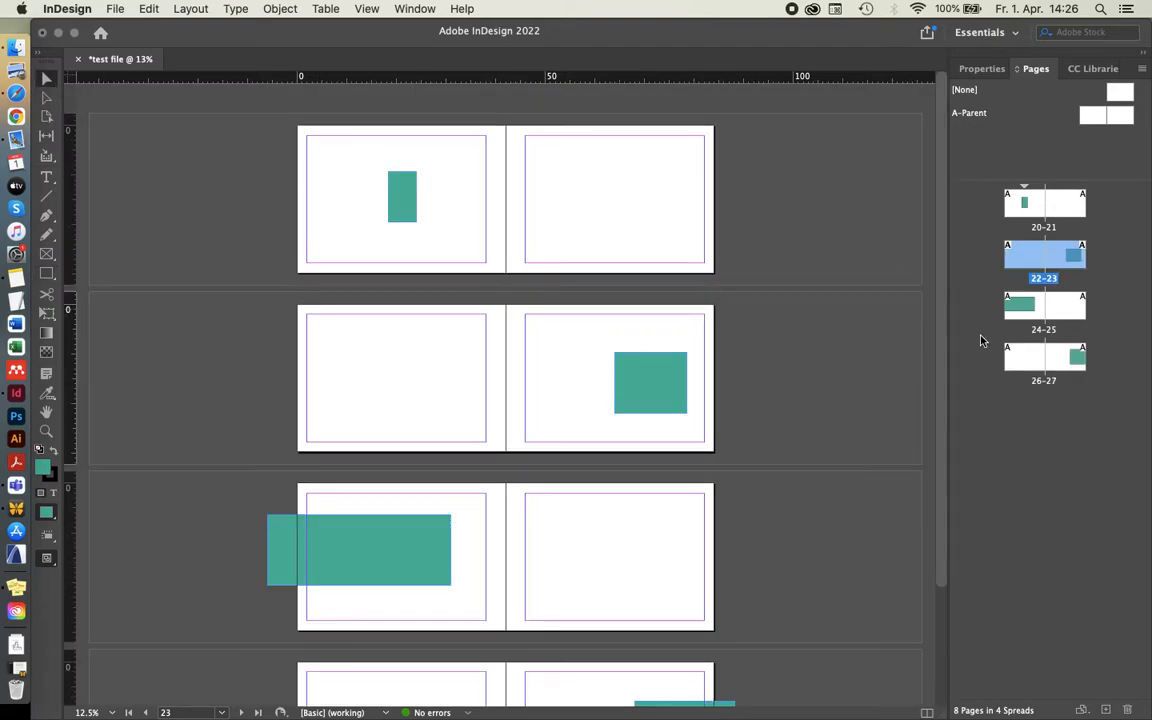
# Step: Examine the page thumbnails by selecting page 20 alone and the whole 20-21 spread, including the parent applied to them
pyautogui.click(1027, 204)
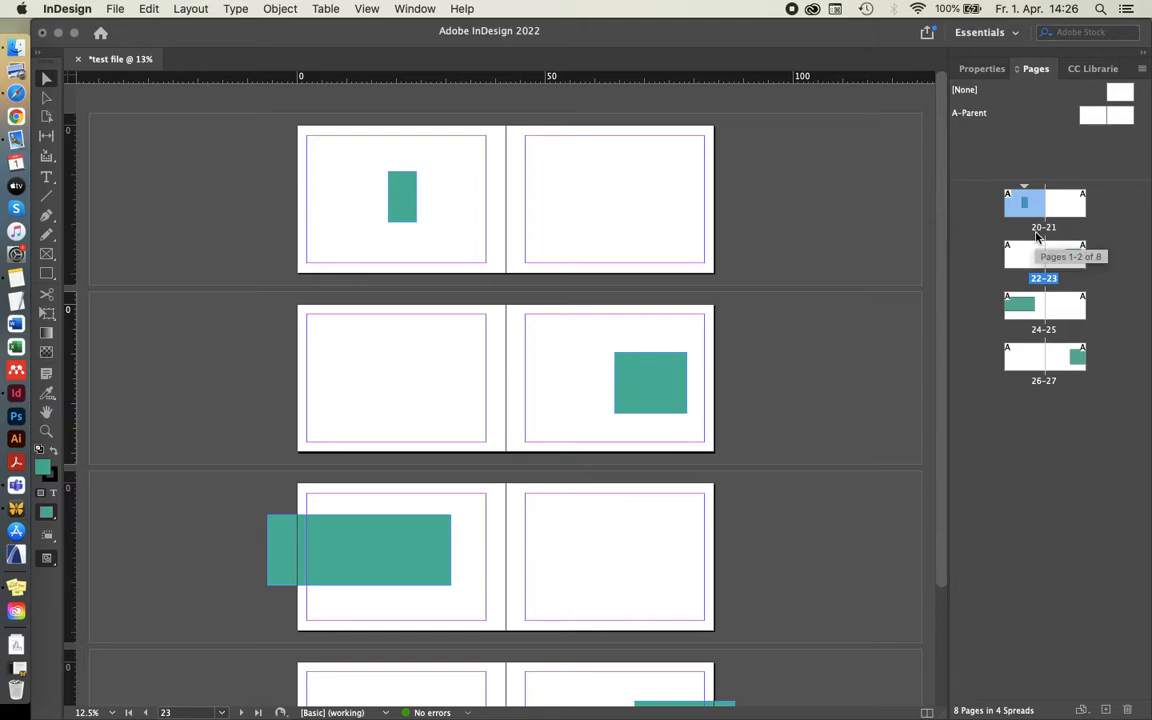
pyautogui.click(1040, 229)
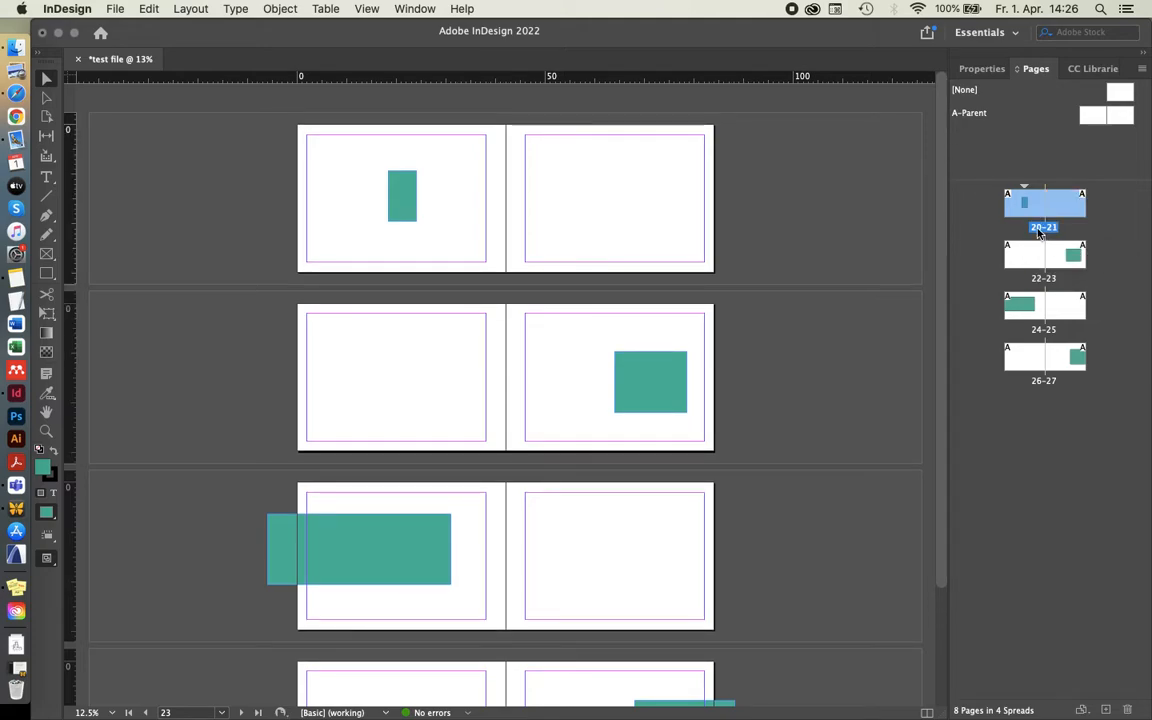
pyautogui.click(1104, 238)
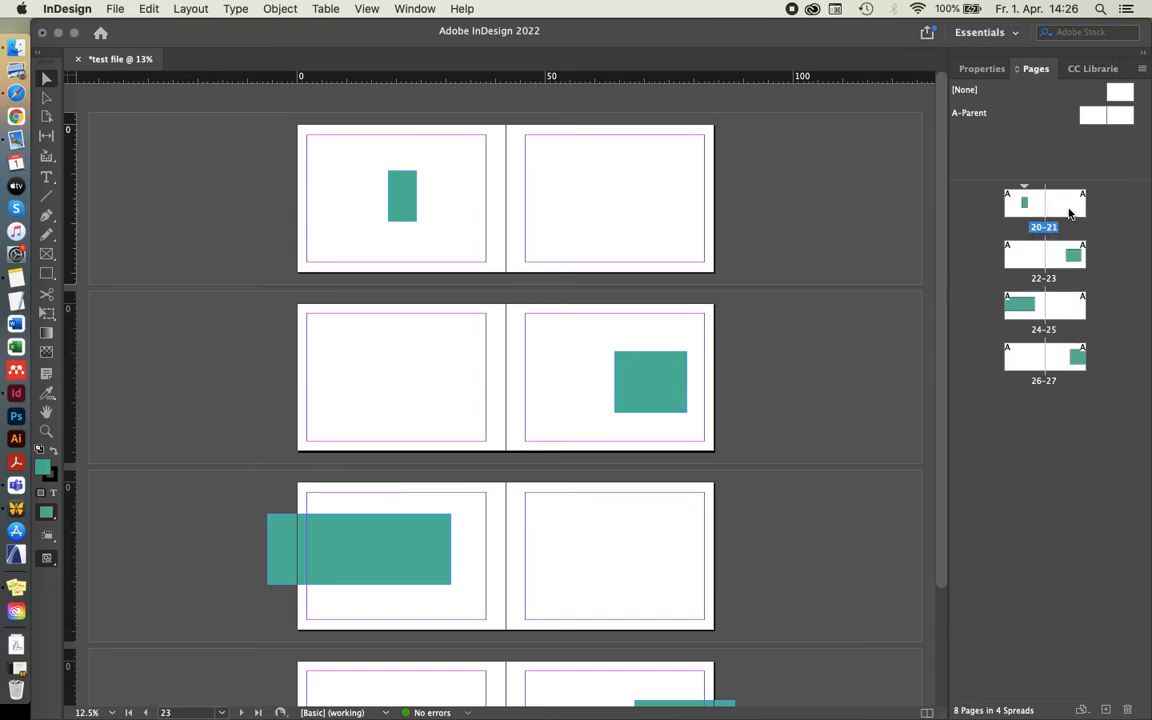
pyautogui.click(1022, 206)
pyautogui.click(992, 200)
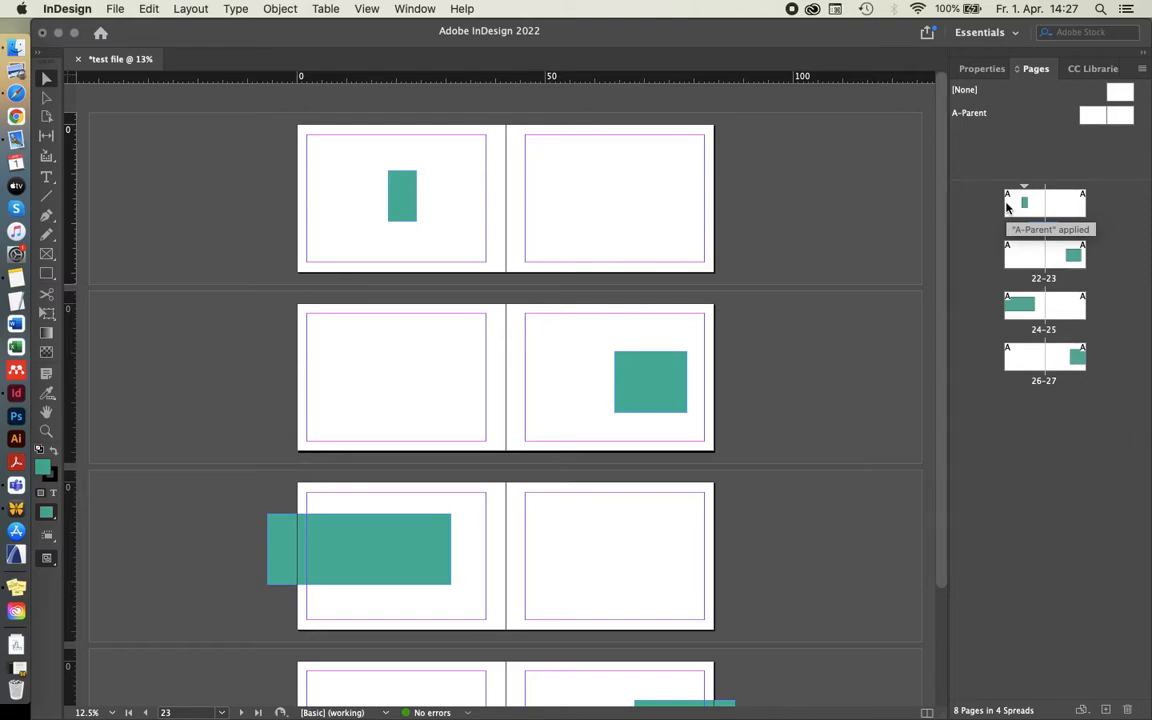
pyautogui.click(1007, 206)
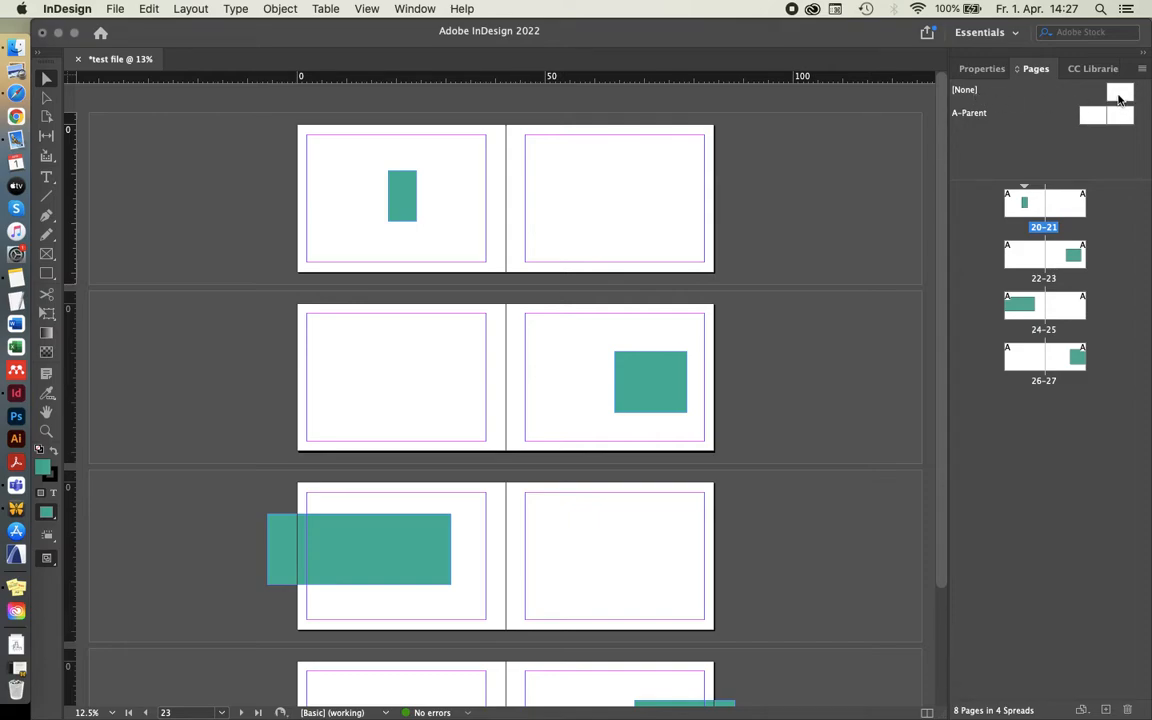
pyautogui.click(1121, 95)
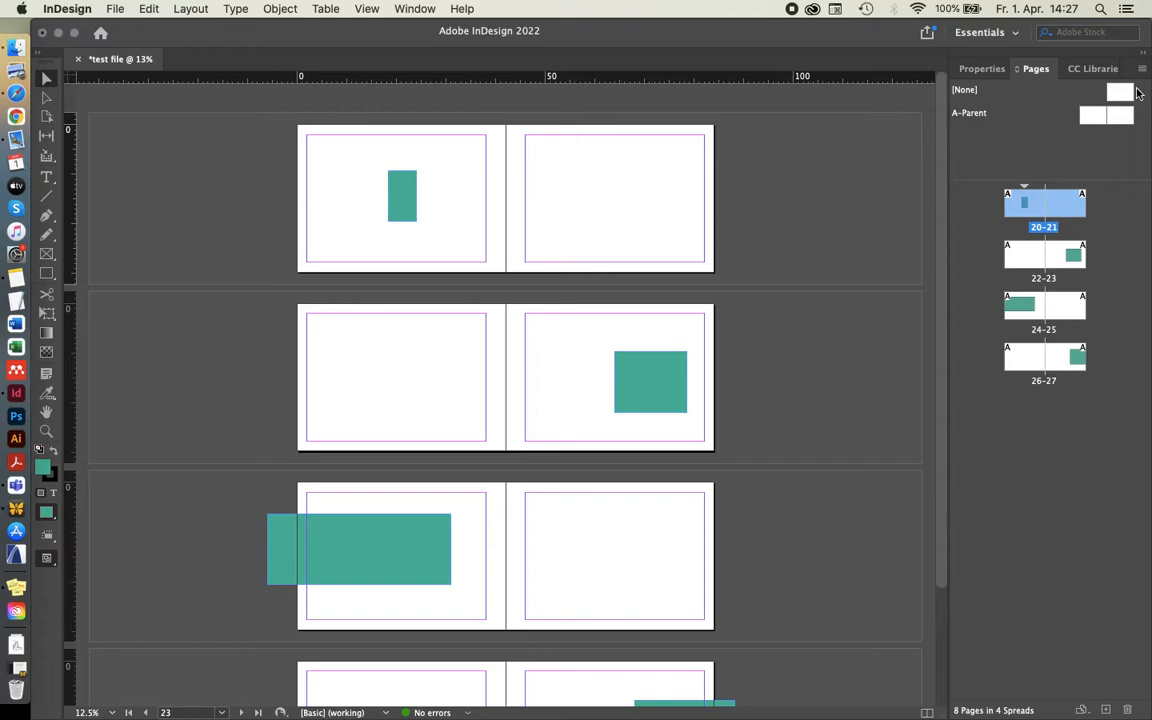
# Step: Open the A-Parent spread and duplicate both of its pages as a second parent spread
pyautogui.doubleClick(1092, 116)
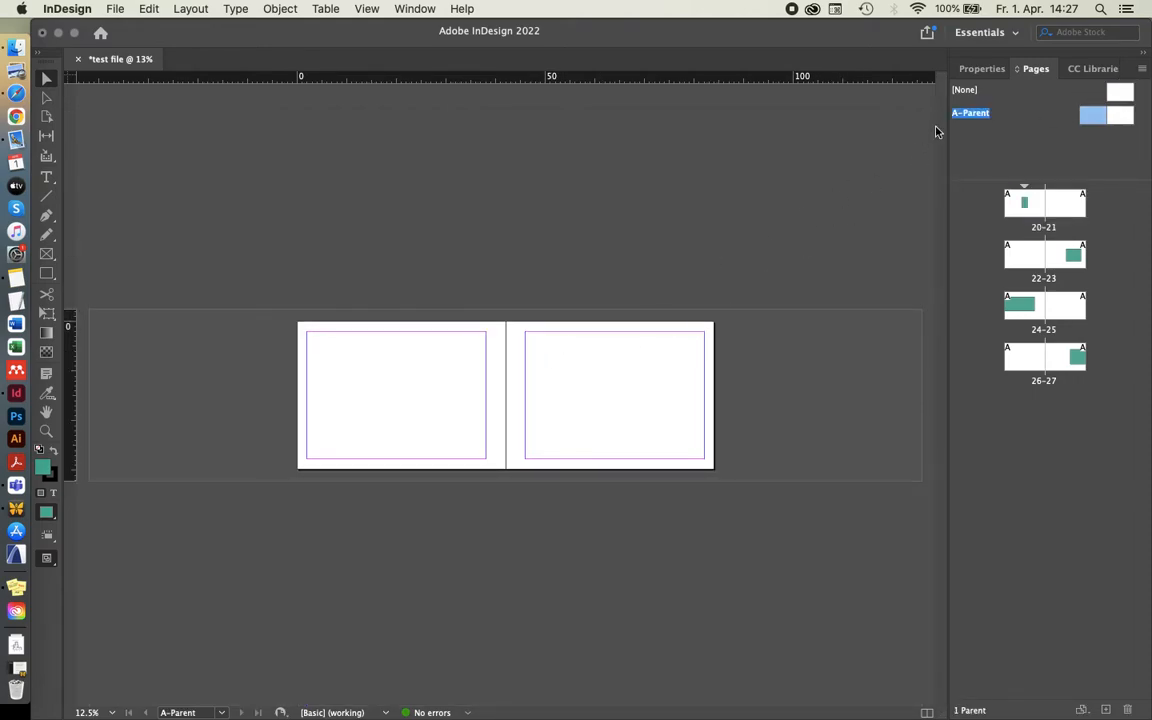
pyautogui.click(1116, 93)
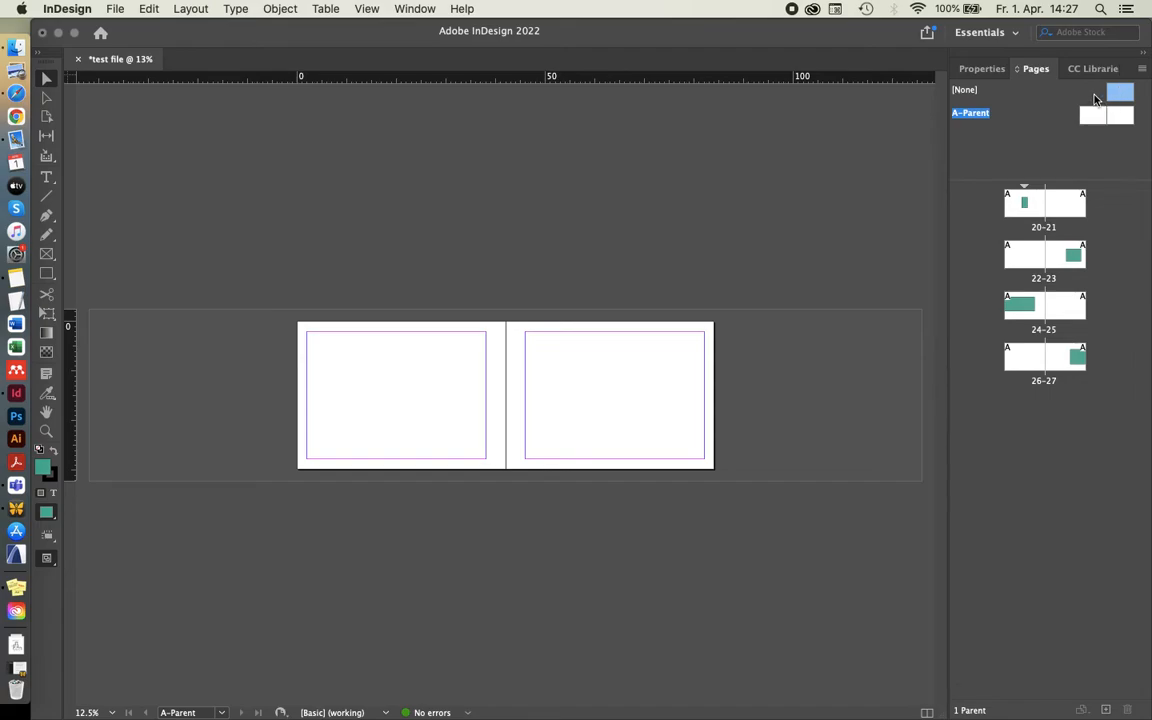
pyautogui.moveTo(1106, 96); pyautogui.dragTo(1092, 122)
pyautogui.click(982, 114)
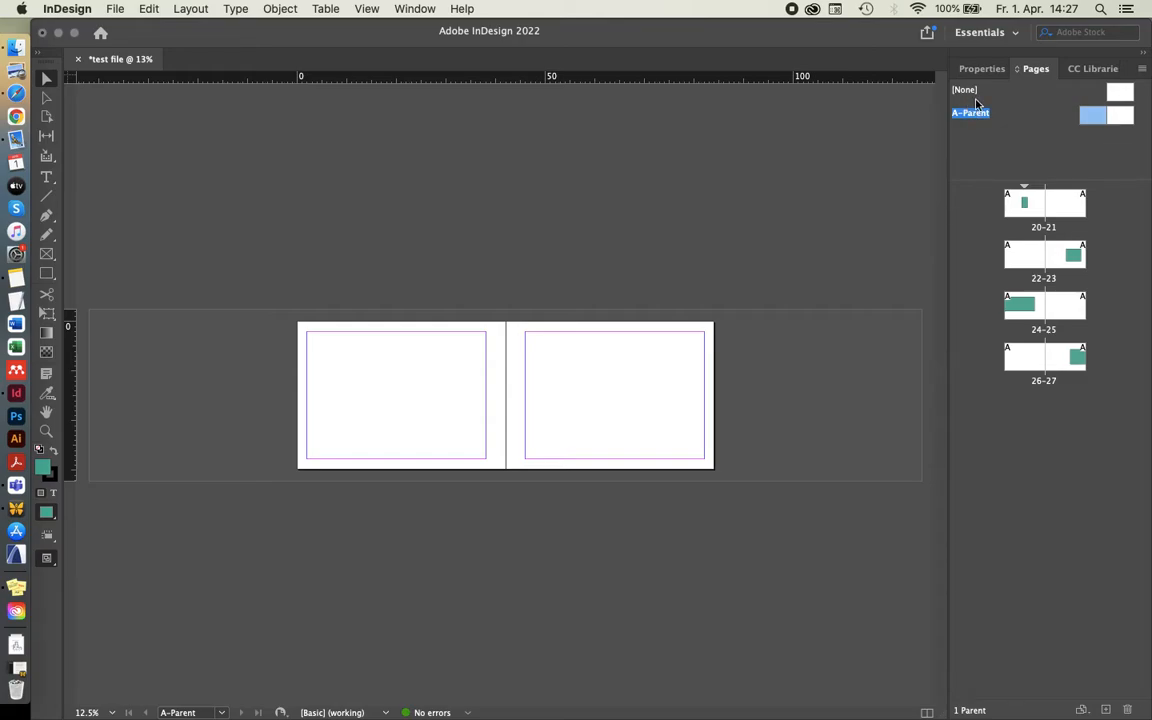
pyautogui.keyDown('shift'); pyautogui.click(1121, 118); pyautogui.keyUp('shift')
pyautogui.moveTo(1095, 118); pyautogui.dragTo(1107, 712)
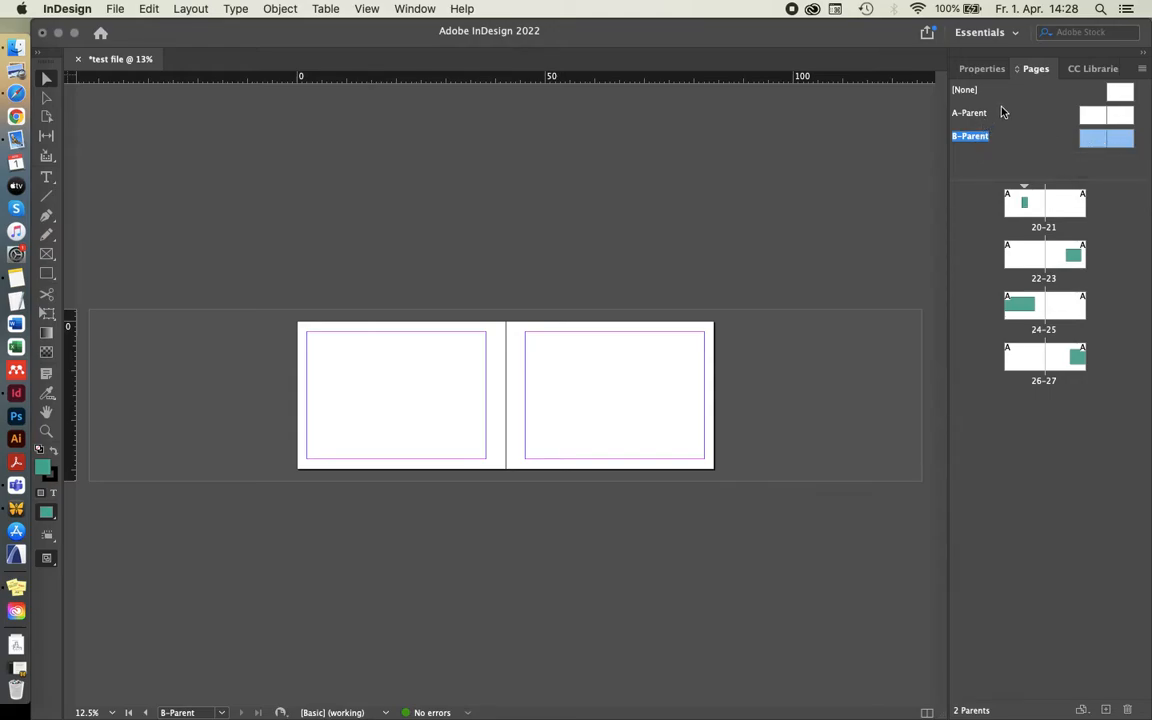
# Step: Give the B-Parent spread the prefix 2 and the name Master Layout in its parent options
pyautogui.rightClick(1093, 147)
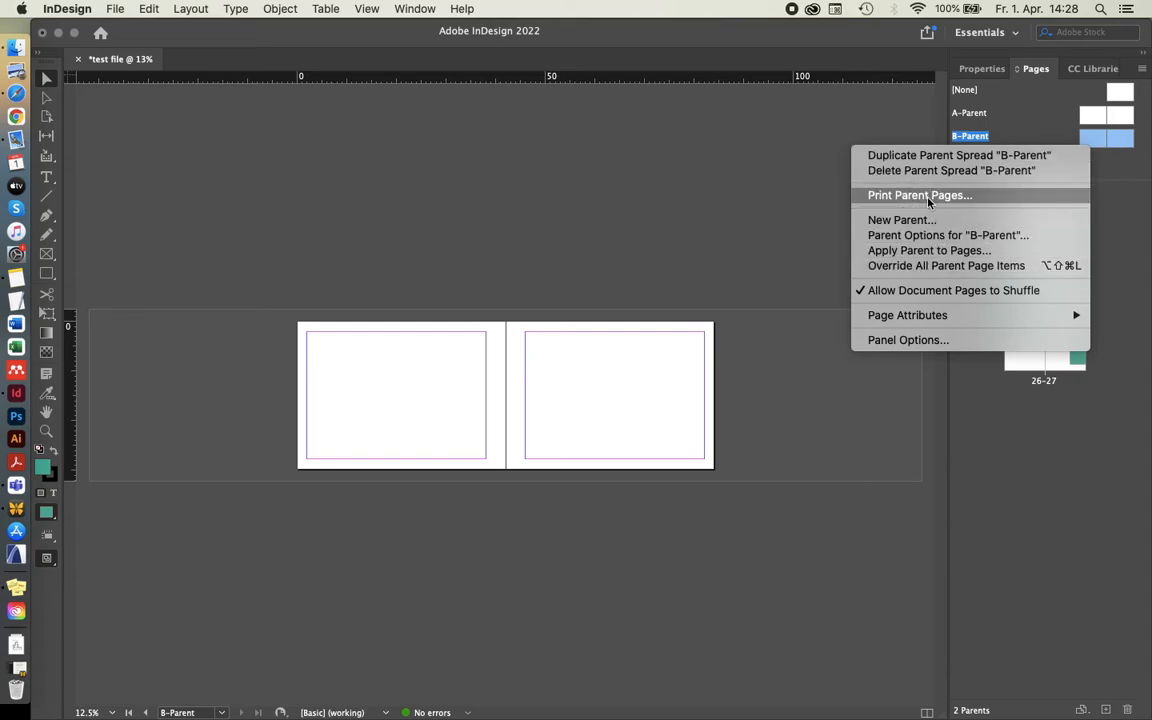
pyautogui.click(1008, 241)
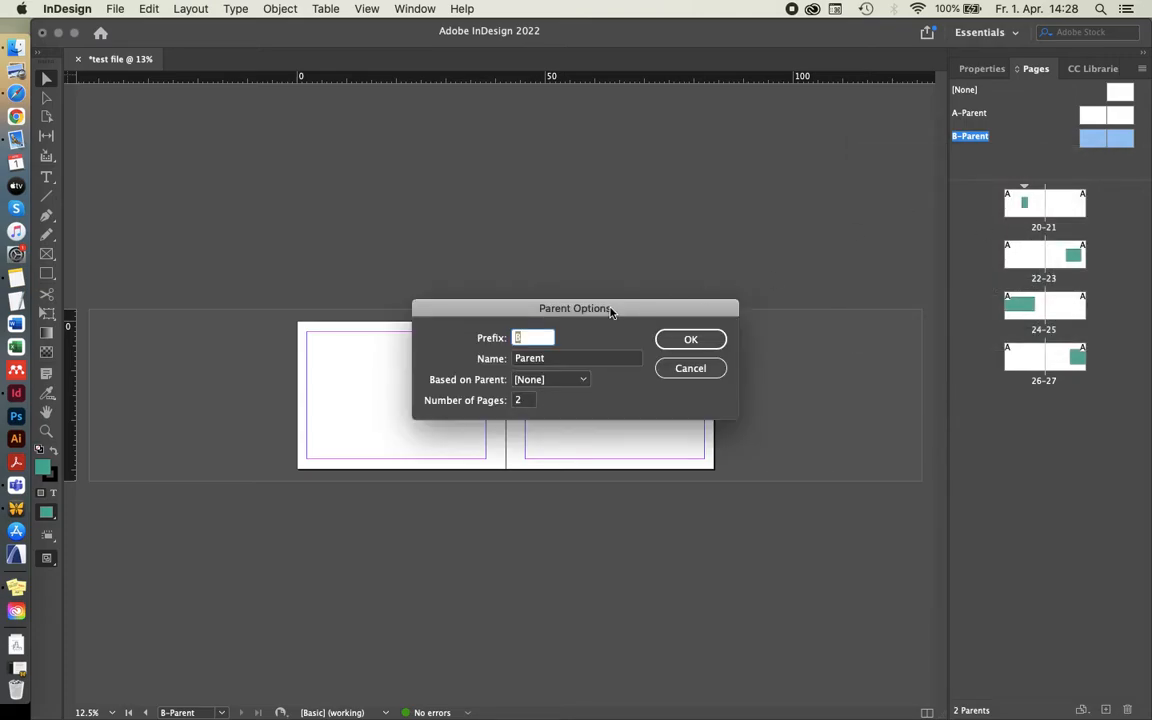
pyautogui.moveTo(610, 312); pyautogui.dragTo(712, 178)
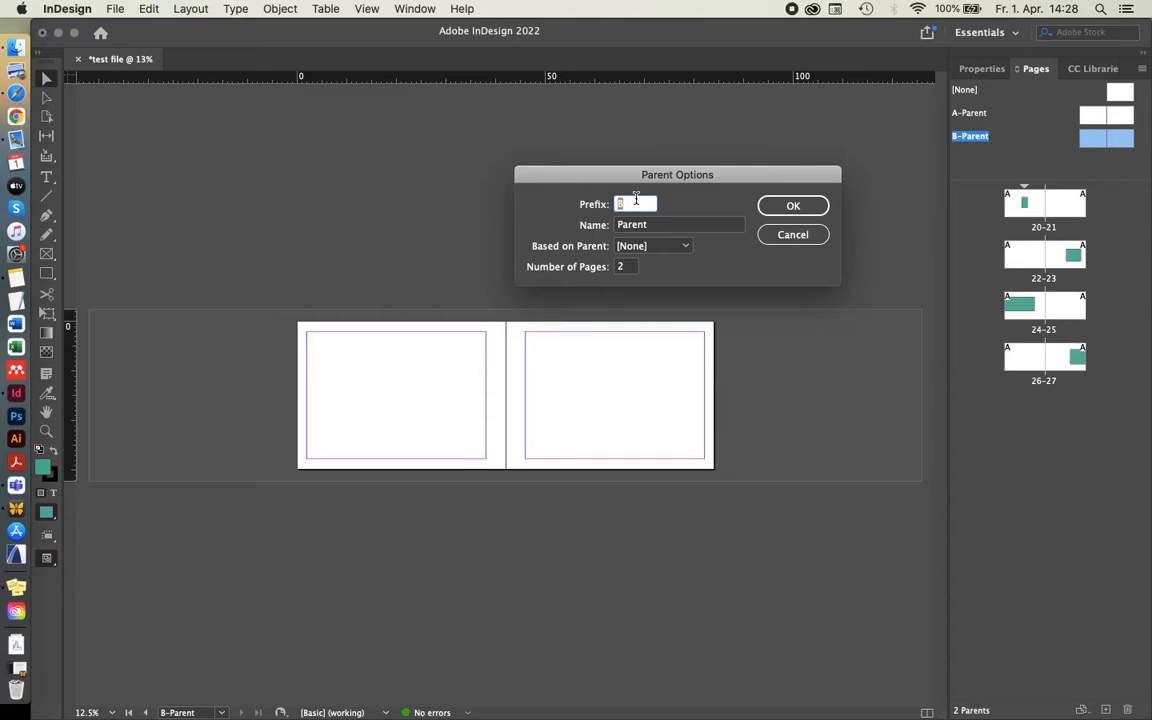
pyautogui.write('2')
pyautogui.press('Tab')
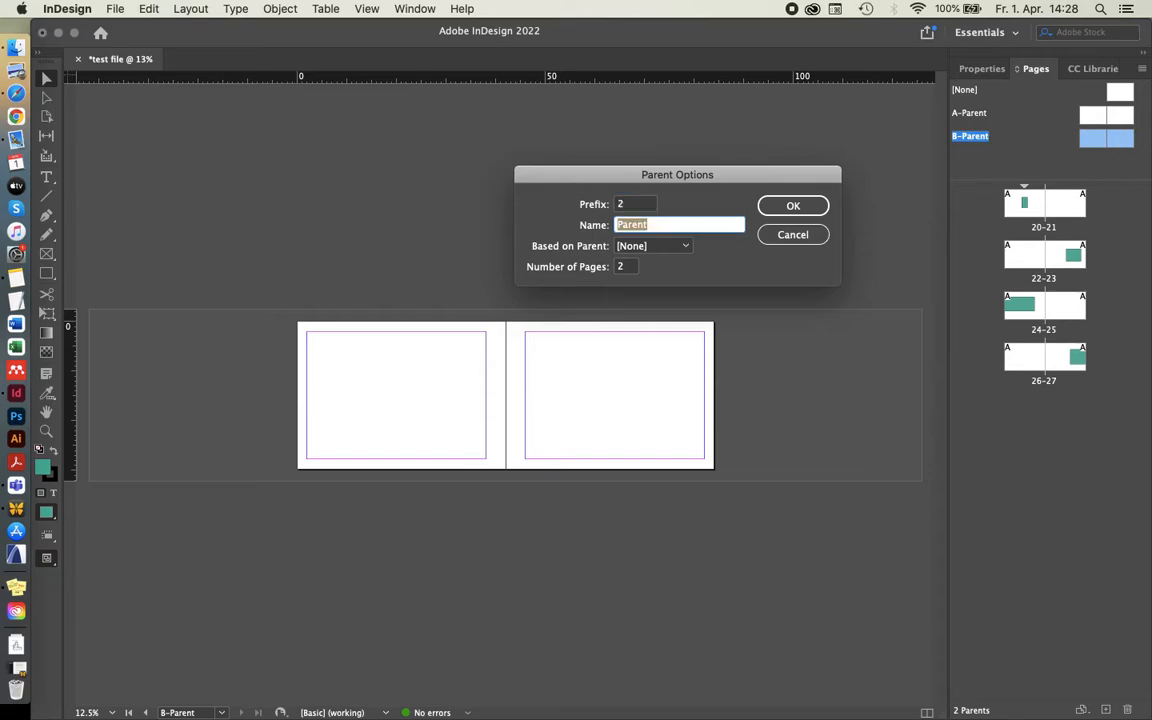
pyautogui.write('Master Layou')
pyautogui.press('BackSpace')
pyautogui.press('BackSpace')
pyautogui.press('BackSpace')
pyautogui.write('ayou')
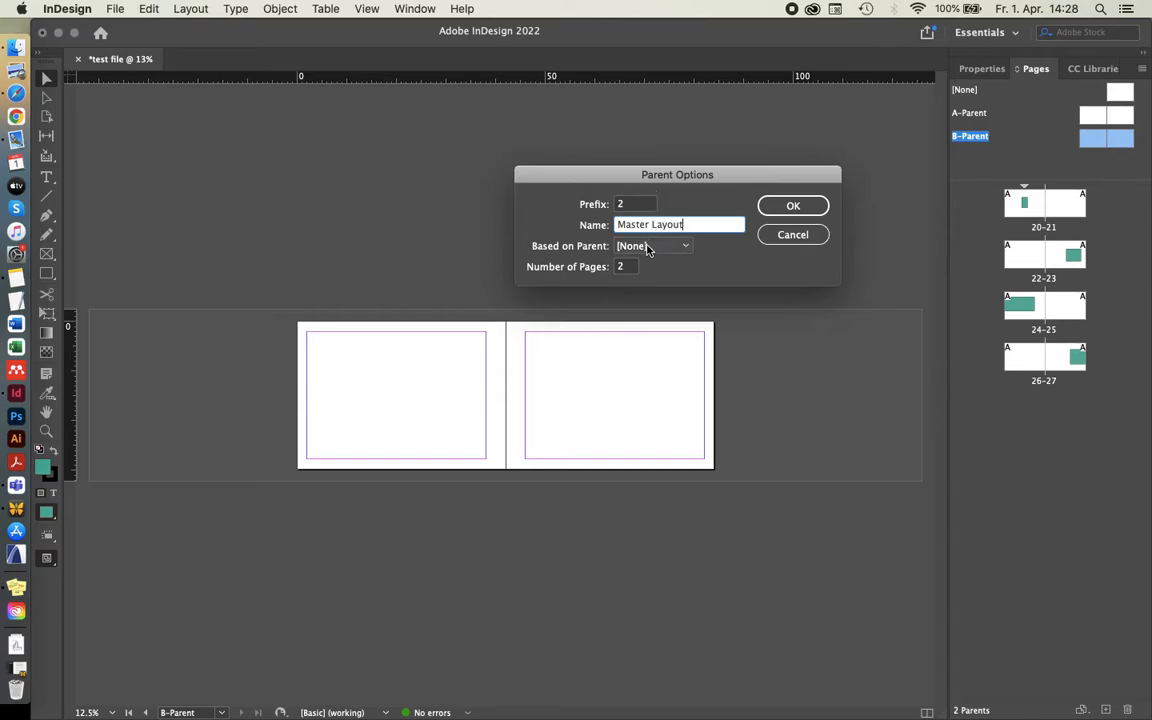
# Step: Try A-Parent as the basis for the Master Layout parent, set it back to [None] and apply the options
pyautogui.click(683, 247)
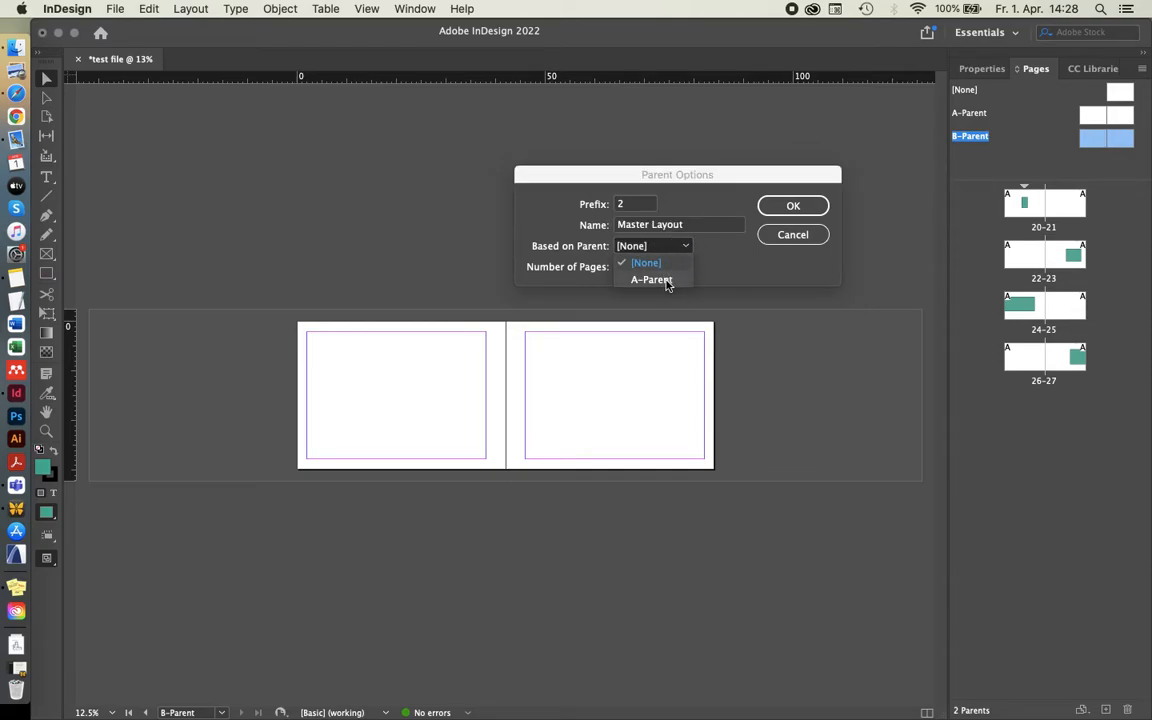
pyautogui.click(660, 281)
pyautogui.click(672, 250)
pyautogui.click(648, 263)
pyautogui.click(672, 250)
pyautogui.click(666, 248)
pyautogui.click(664, 247)
pyautogui.click(672, 263)
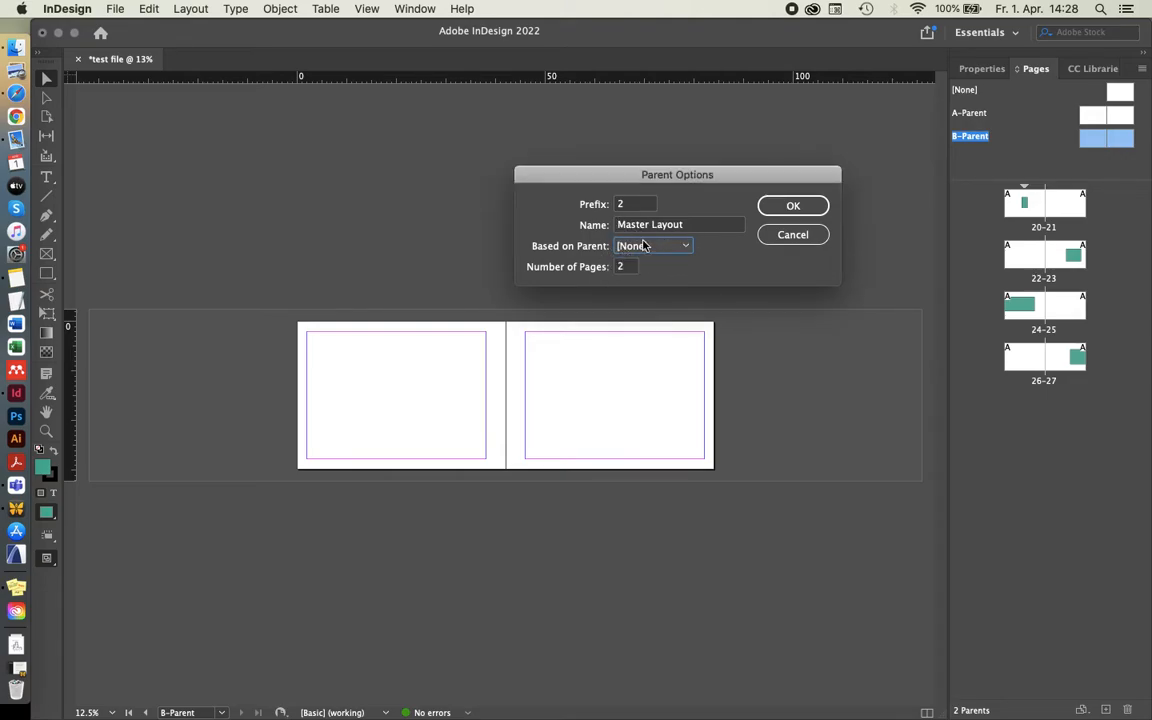
pyautogui.click(799, 209)
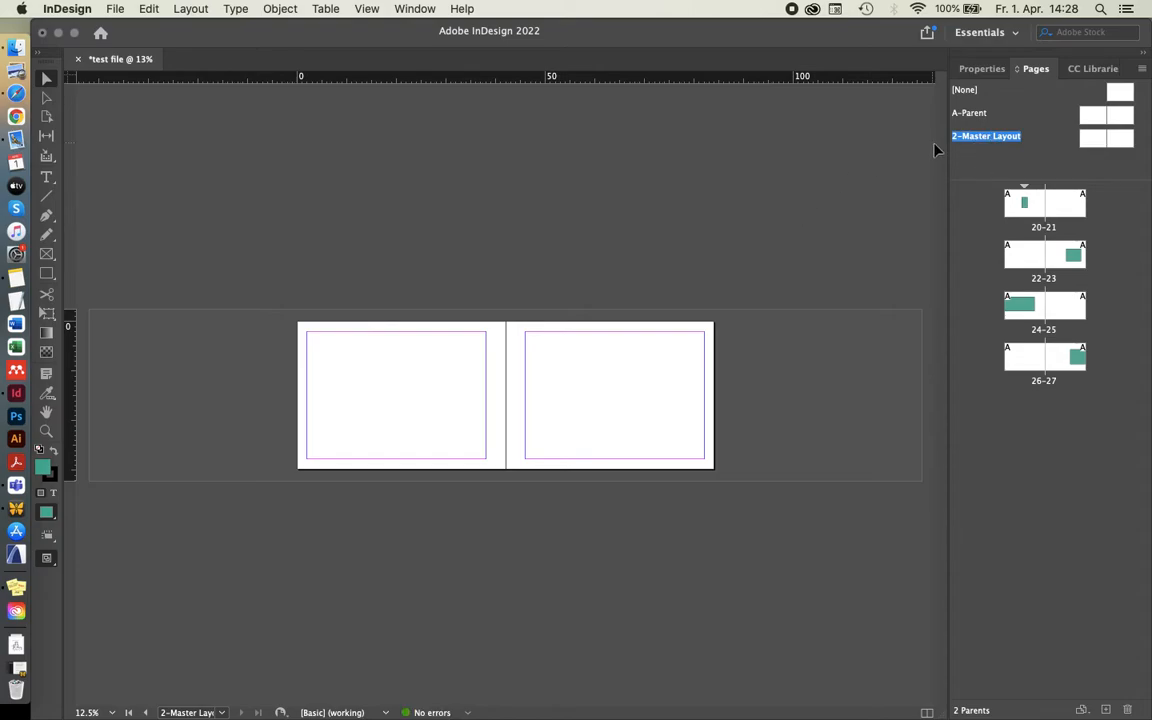
# Step: On the left page of the 2-Master Layout parent, draw a text frame about 17.6 cm wide containing "Running Title"
pyautogui.click(1072, 145)
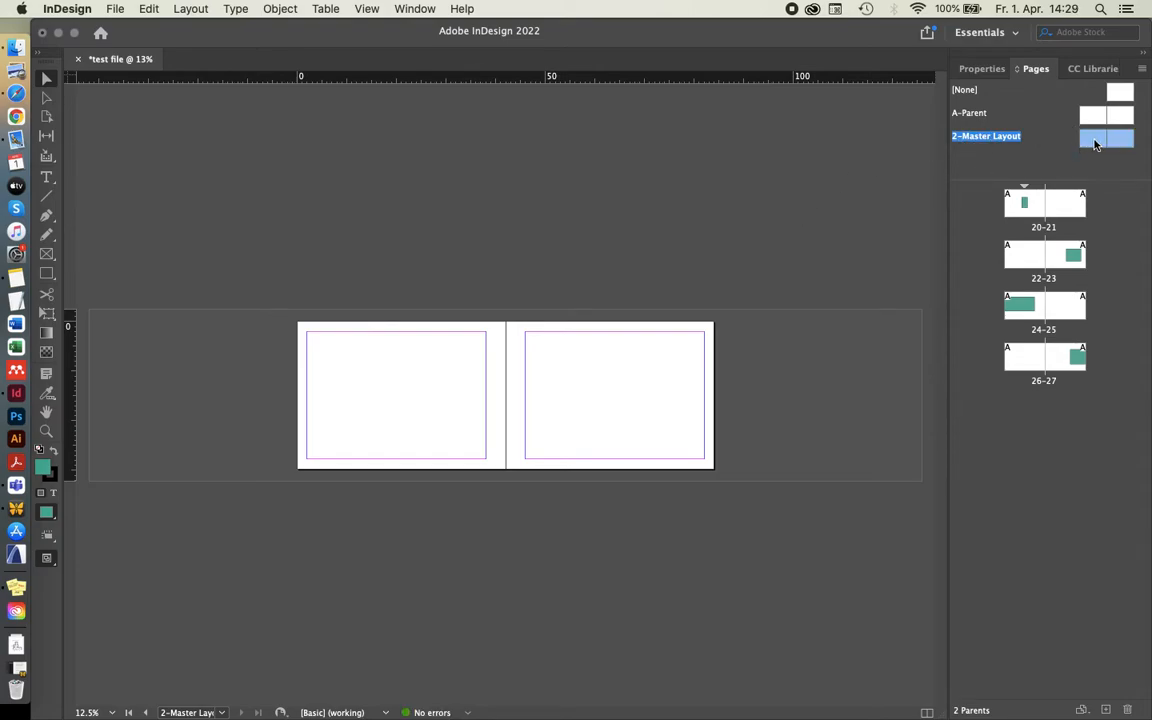
pyautogui.click(1092, 141)
pyautogui.press('super+equal')
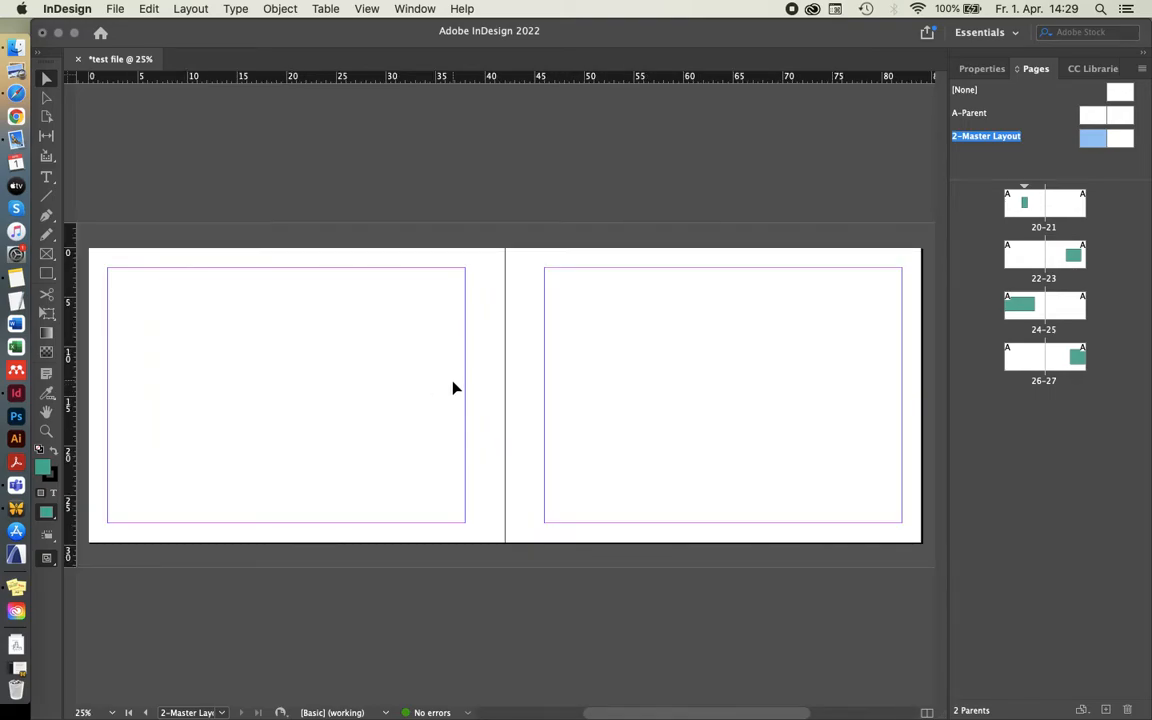
pyautogui.press('super+minus')
pyautogui.press('super+equal')
pyautogui.click(46, 178)
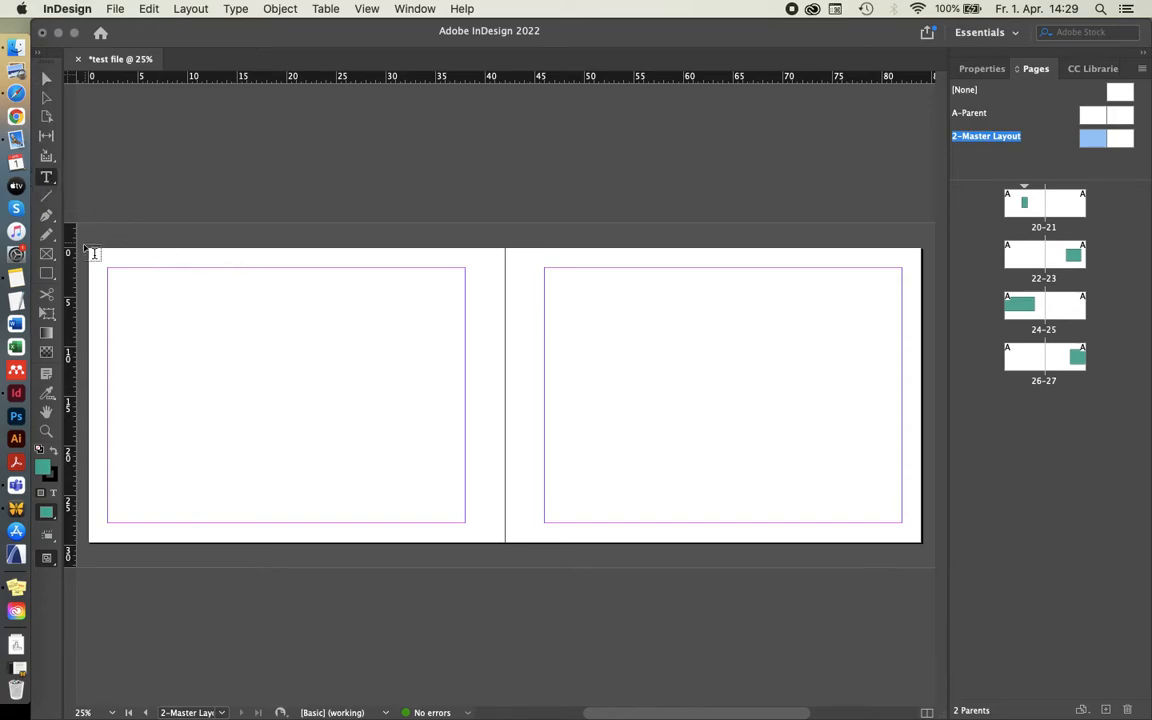
pyautogui.scroll(1, 98, 270)
pyautogui.scroll(1, 122, 259)
pyautogui.moveTo(149, 234); pyautogui.dragTo(674, 286)
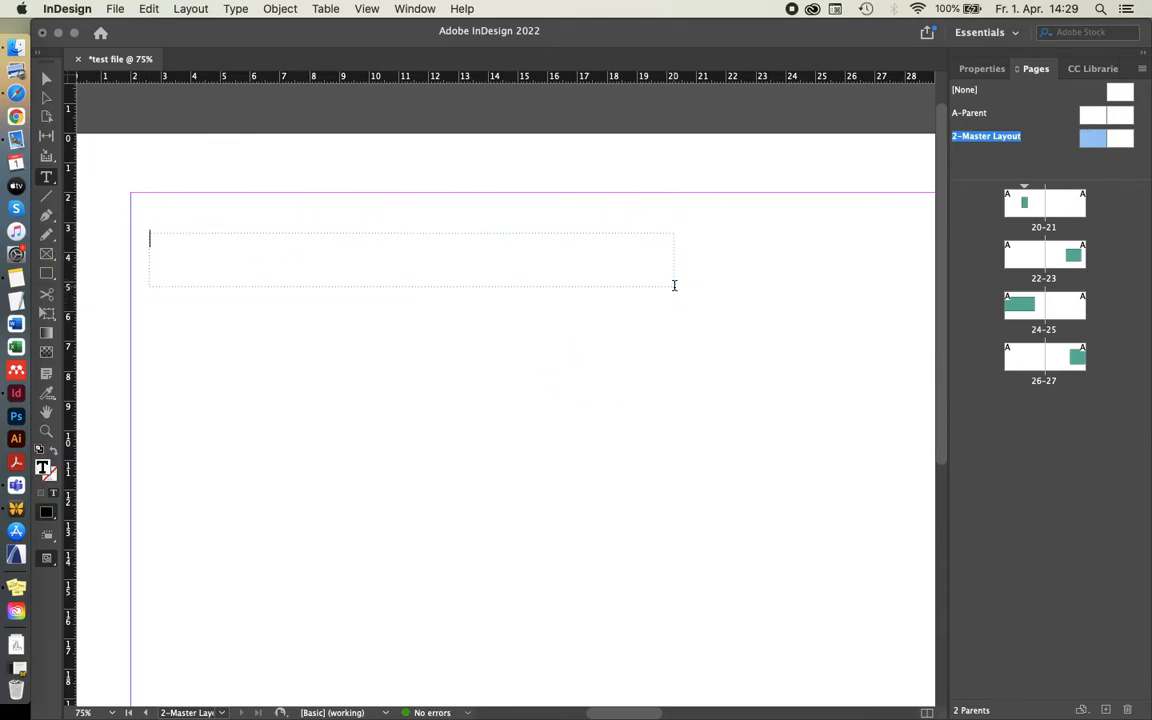
pyautogui.write('Running Title')
# Step: Move the Running Title frame into the top-left corner of the left page's margins
pyautogui.click(46, 77)
pyautogui.moveTo(199, 246); pyautogui.dragTo(182, 212)
pyautogui.click(225, 300)
# Step: Duplicate the Running Title frame straight down to the bottom-left margin corner of the same page
pyautogui.press('super+minus')
pyautogui.press('super+minus')
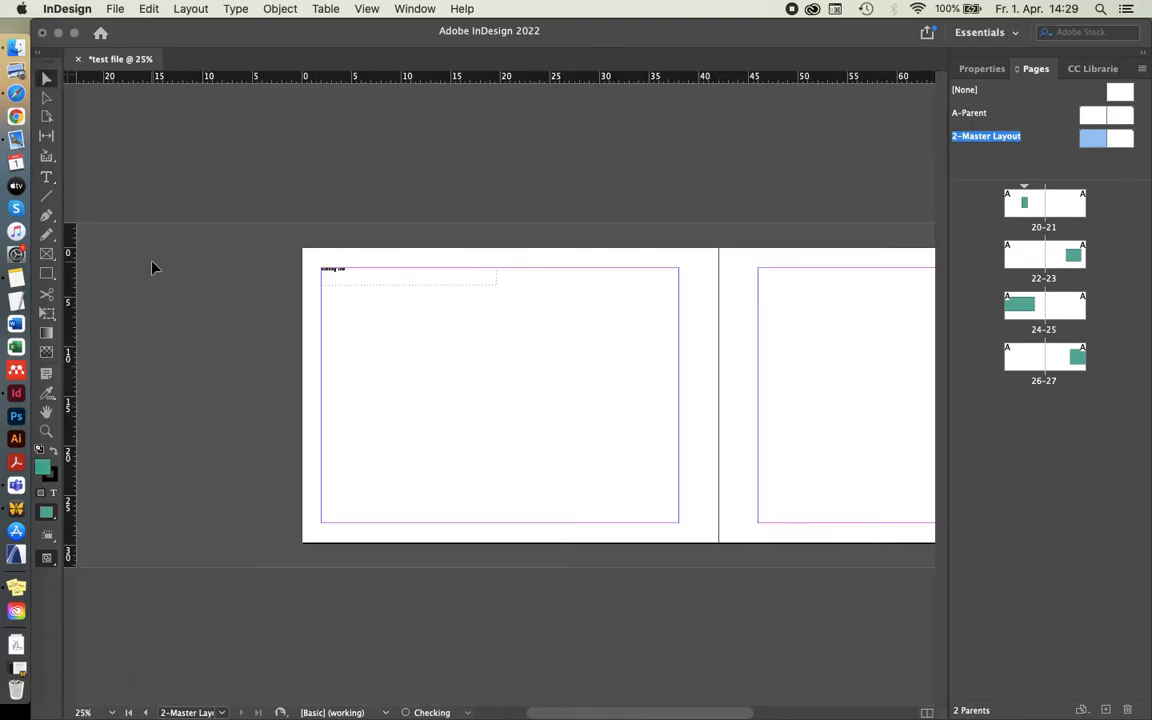
pyautogui.click(312, 281)
pyautogui.moveTo(312, 281); pyautogui.dragTo(359, 518)
pyautogui.press('super+equal')
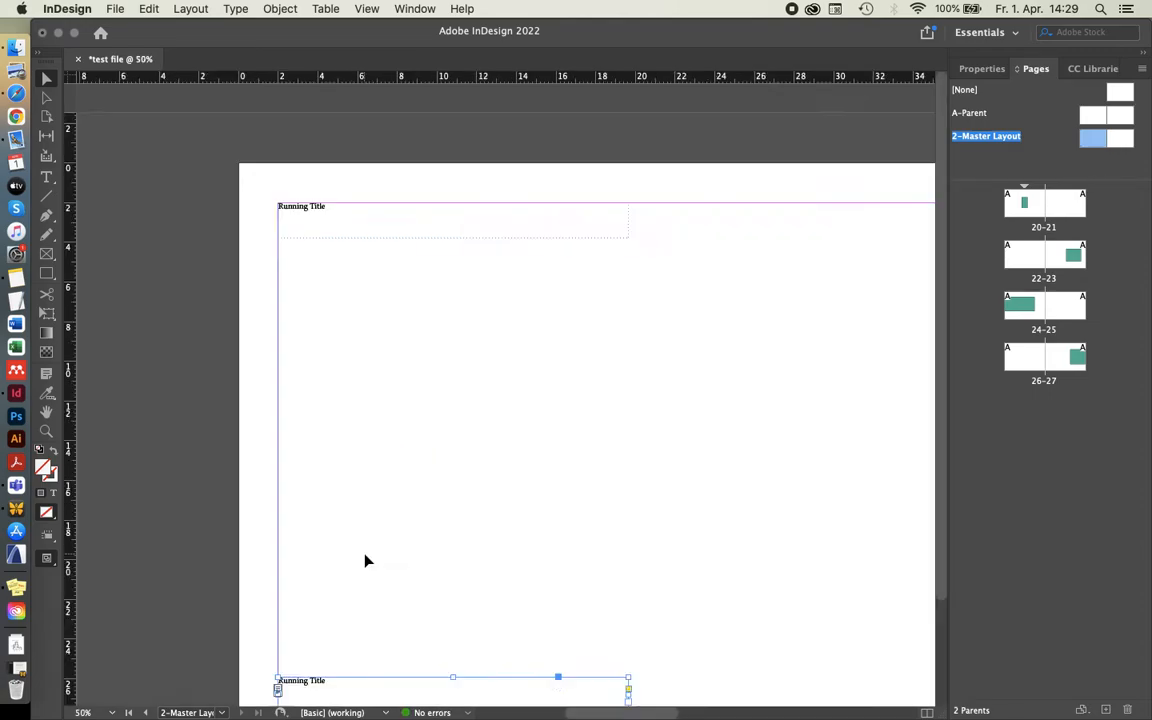
pyautogui.scroll(-3, 485, 323)
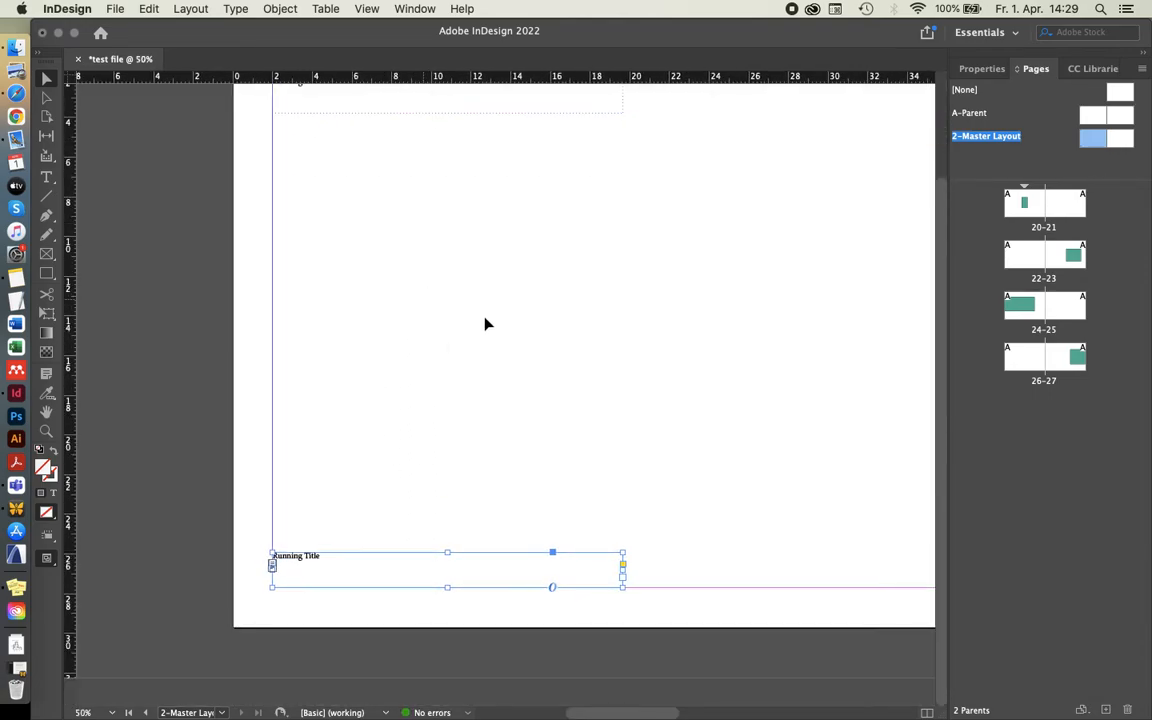
# Step: Move the lower Running Title frame off the margin corner and fit the frame's height and width to its text
pyautogui.press('super+equal')
pyautogui.press('super+equal')
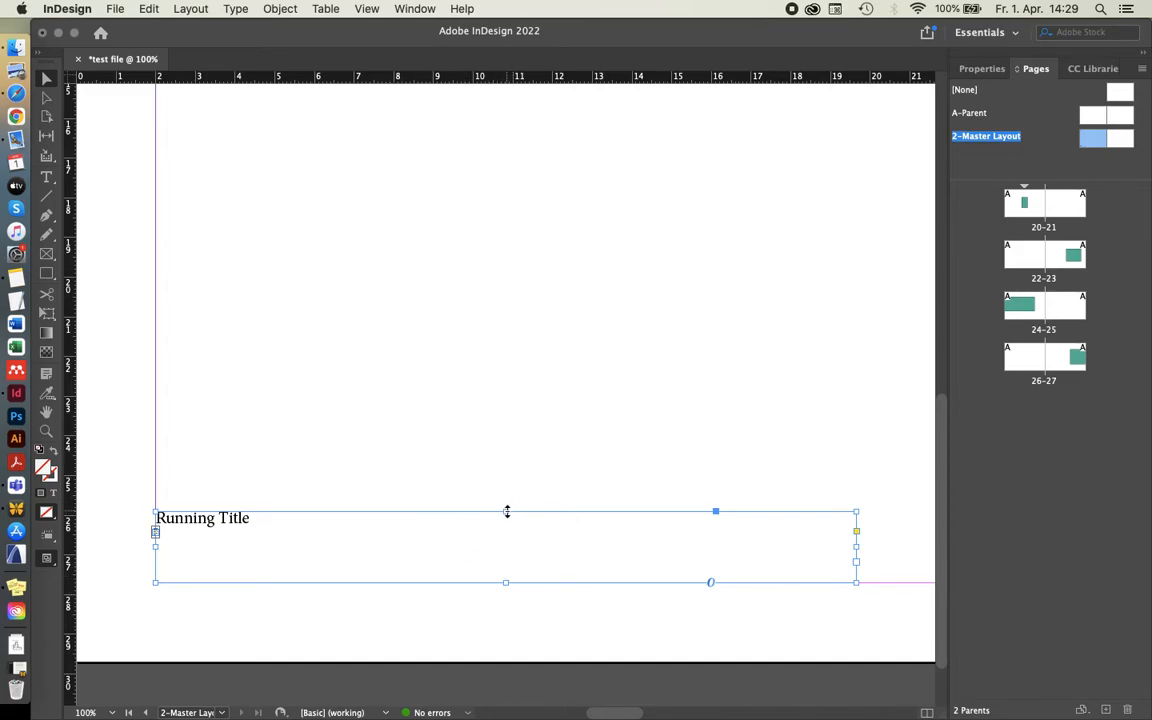
pyautogui.moveTo(224, 531); pyautogui.dragTo(252, 465)
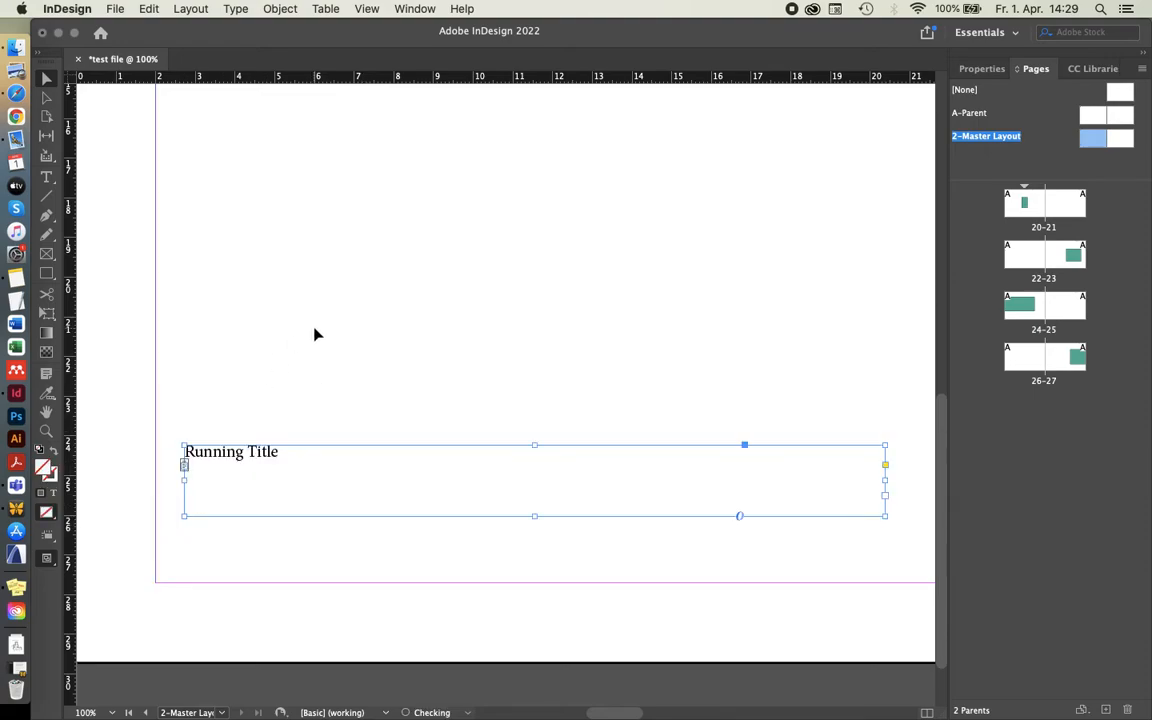
pyautogui.click(518, 314)
pyautogui.click(311, 458)
pyautogui.doubleClick(535, 445)
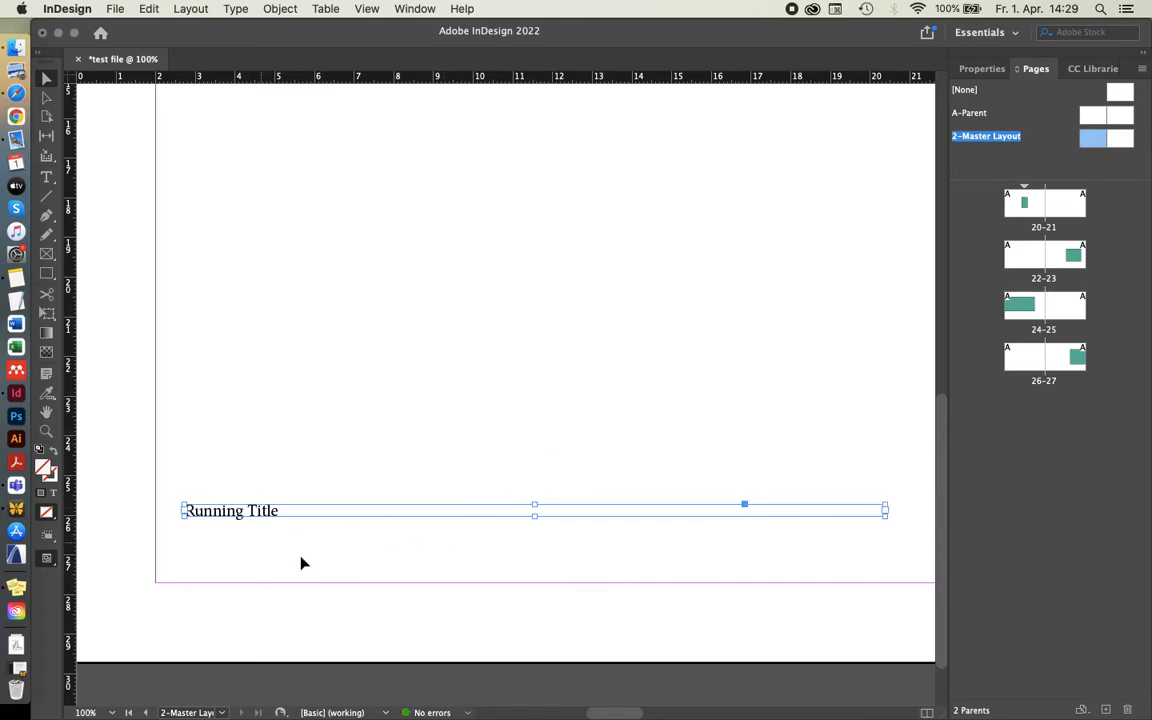
pyautogui.doubleClick(885, 511)
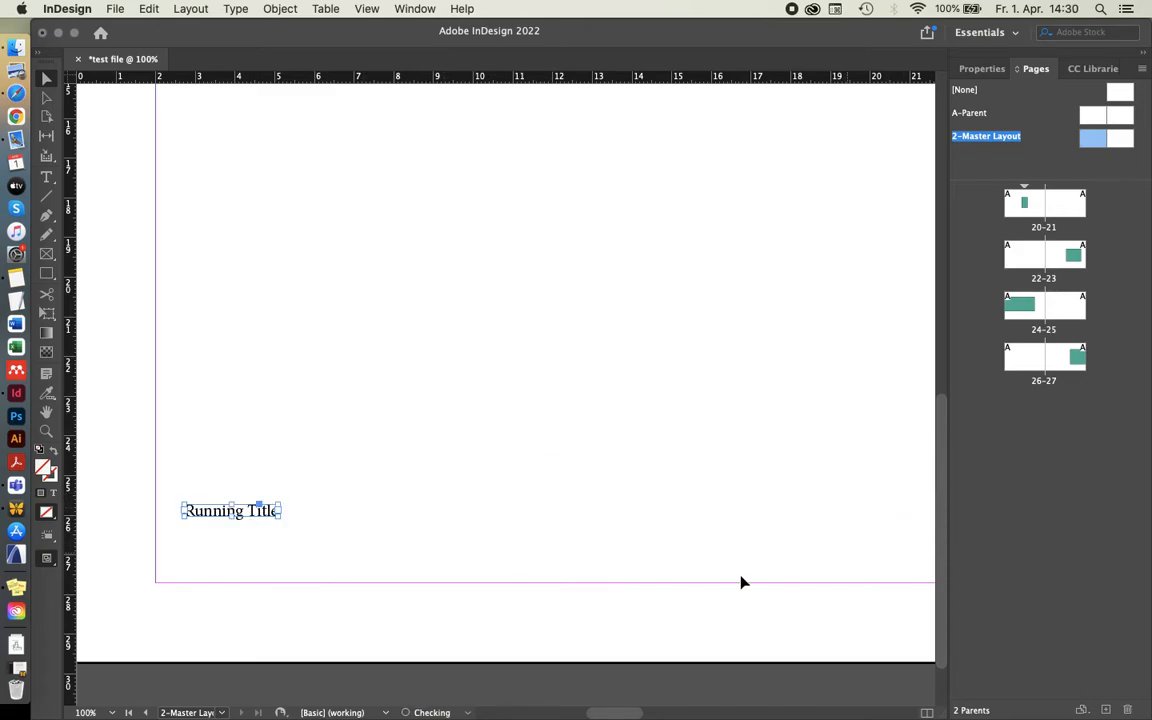
# Step: Place the lower frame back in the bottom-left margin corner and enlarge it to about 3.2 cm wide by 1 cm high
pyautogui.click(434, 538)
pyautogui.scroll(1, 136, 606)
pyautogui.moveTo(231, 489); pyautogui.dragTo(193, 576)
pyautogui.moveTo(277, 561); pyautogui.dragTo(322, 525)
# Step: Replace the text of the lower frame with the Current Page Number marker
pyautogui.tripleClick(257, 561)
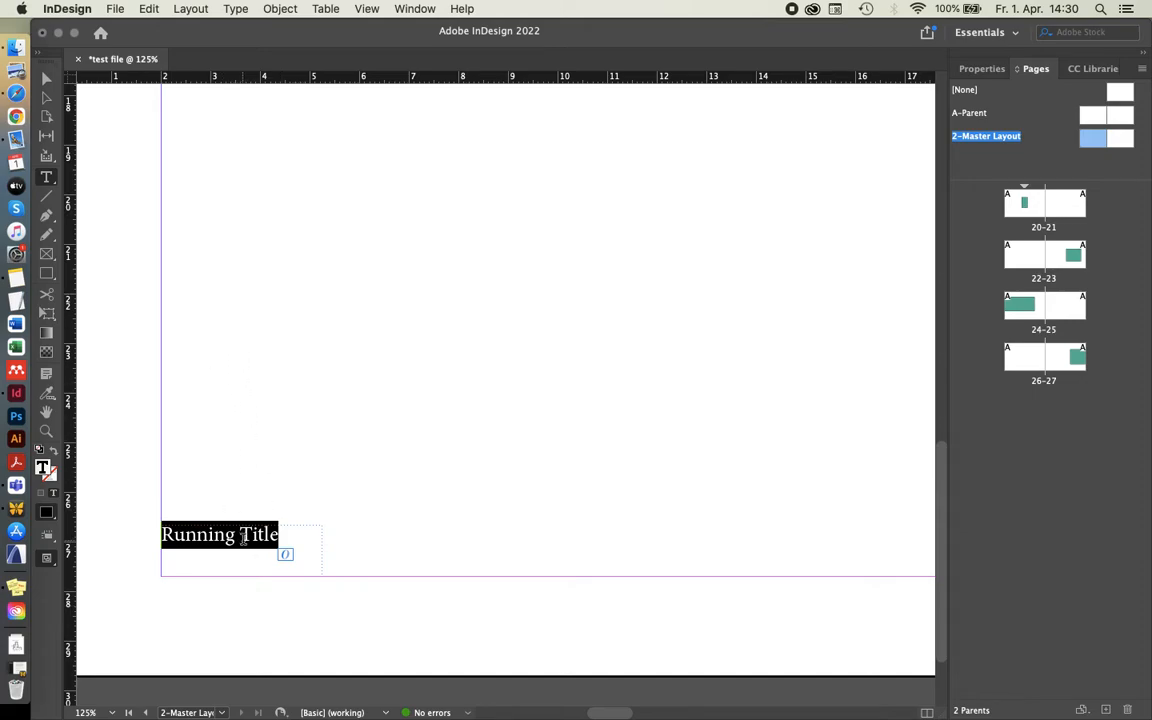
pyautogui.click(257, 537)
pyautogui.tripleClick(257, 537)
pyautogui.click(236, 9)
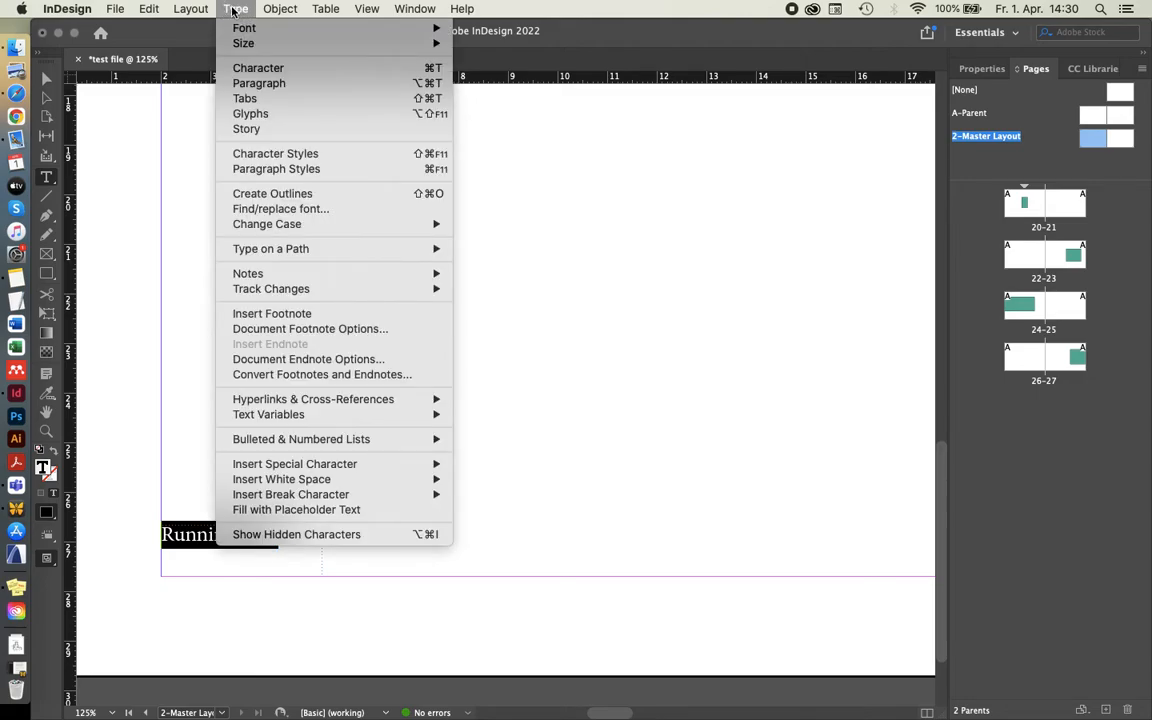
pyautogui.moveTo(312, 470)
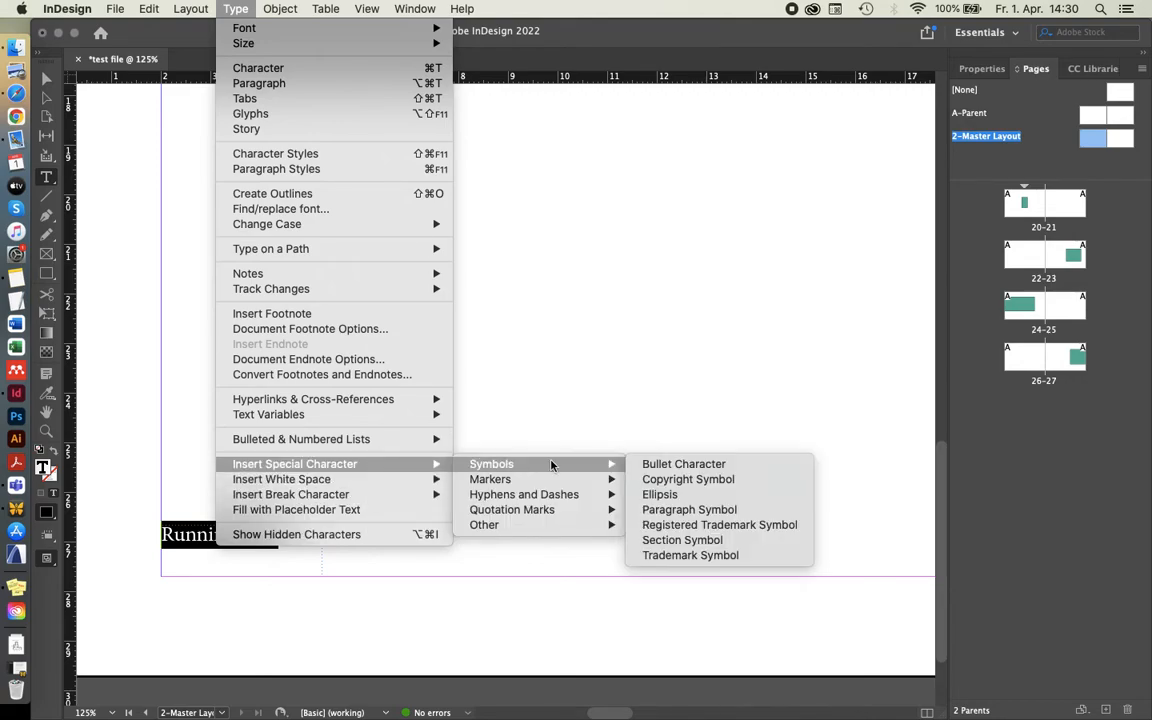
pyautogui.moveTo(550, 484)
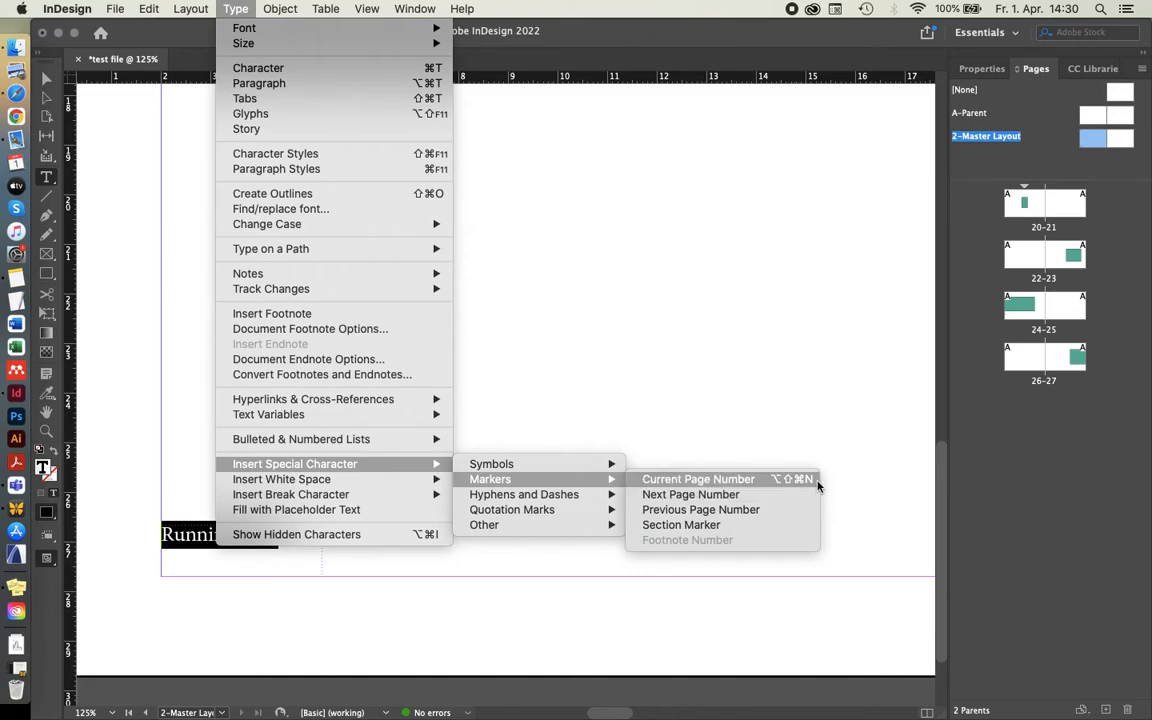
pyautogui.click(748, 481)
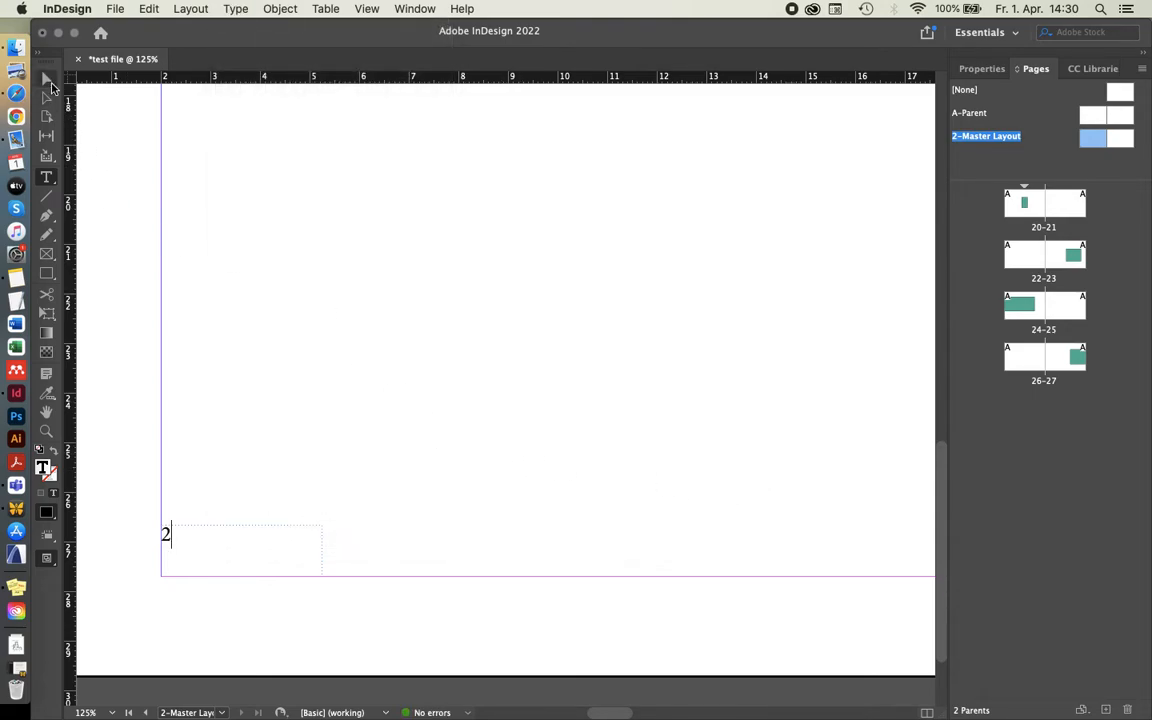
# Step: Fit the page number frame's height to its text so it sits on the bottom margin line
pyautogui.press('Escape')
pyautogui.doubleClick(243, 524)
pyautogui.click(244, 524)
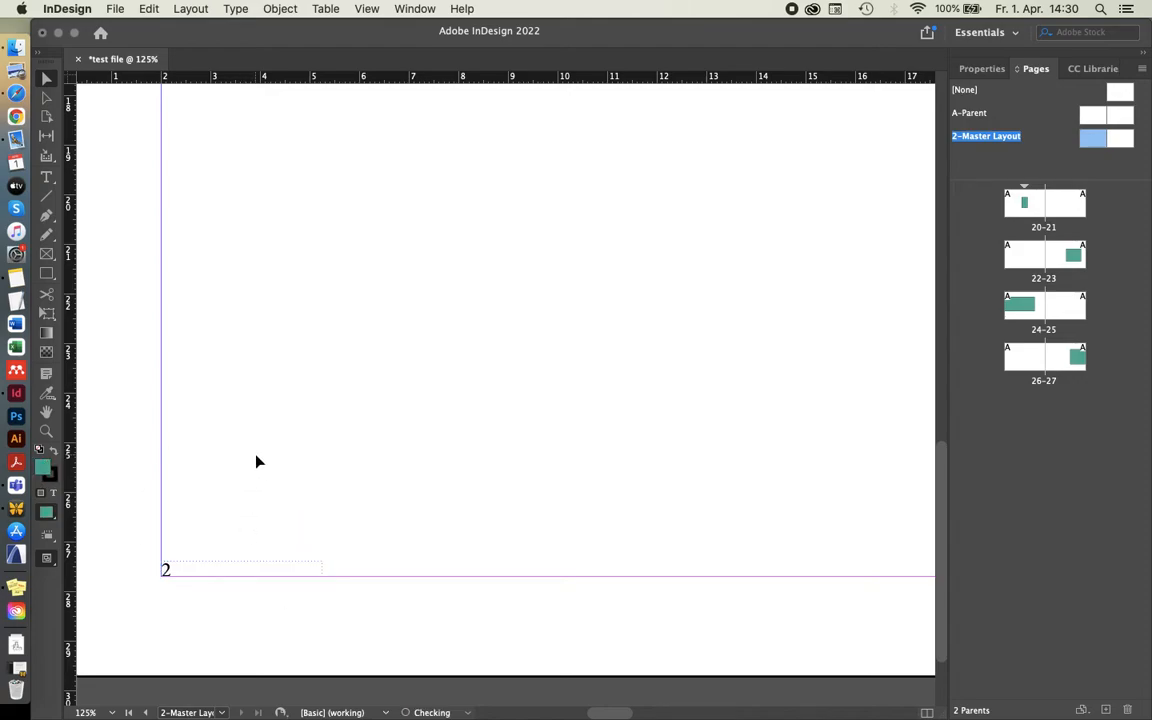
pyautogui.click(183, 576)
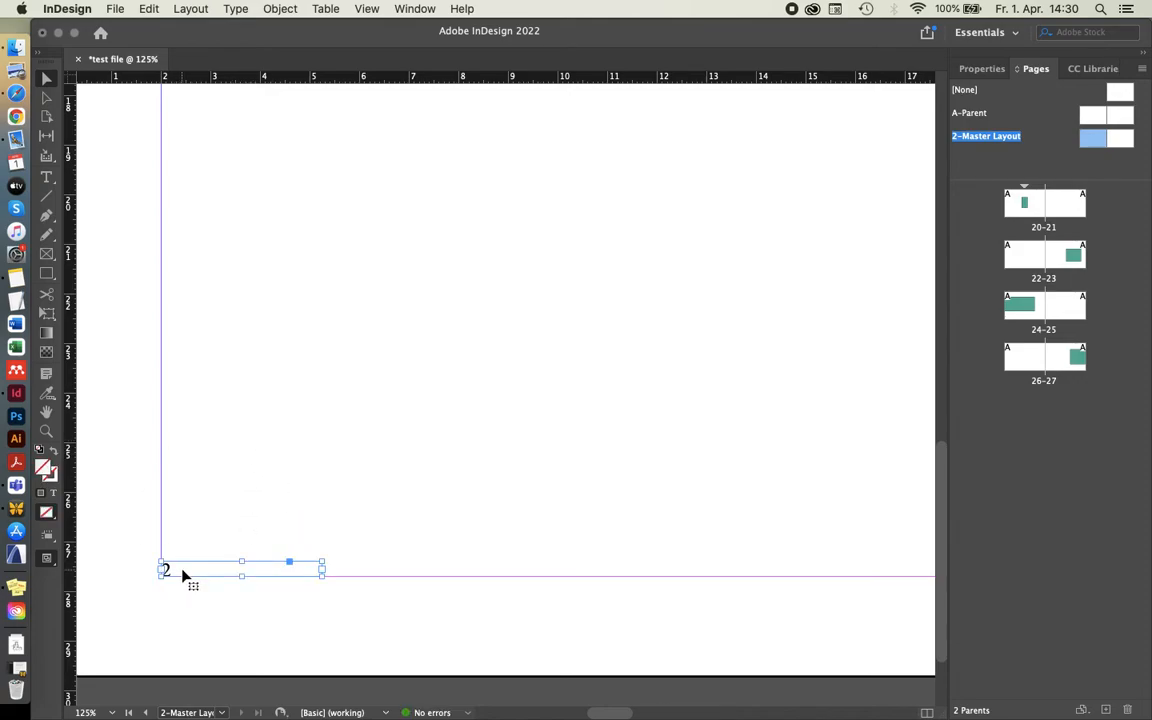
# Step: Change the prefix of the Master Layout parent to B in its parent options
pyautogui.rightClick(984, 140)
pyautogui.click(985, 140)
pyautogui.rightClick(976, 145)
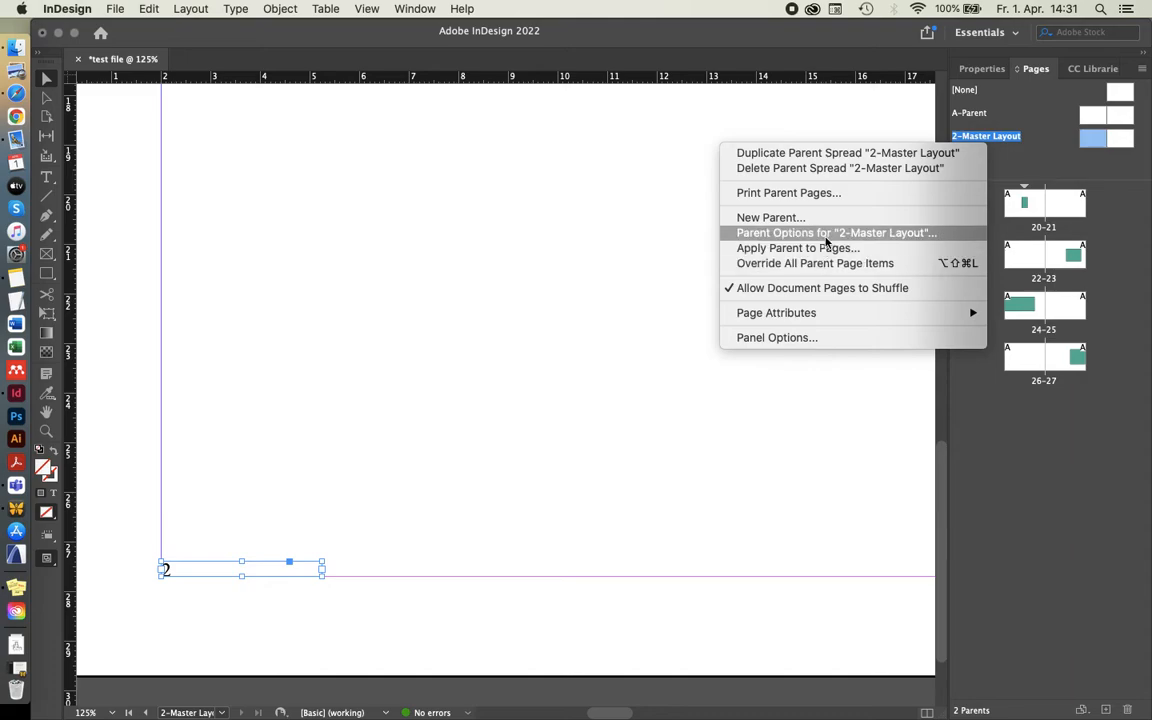
pyautogui.click(828, 236)
pyautogui.write('B')
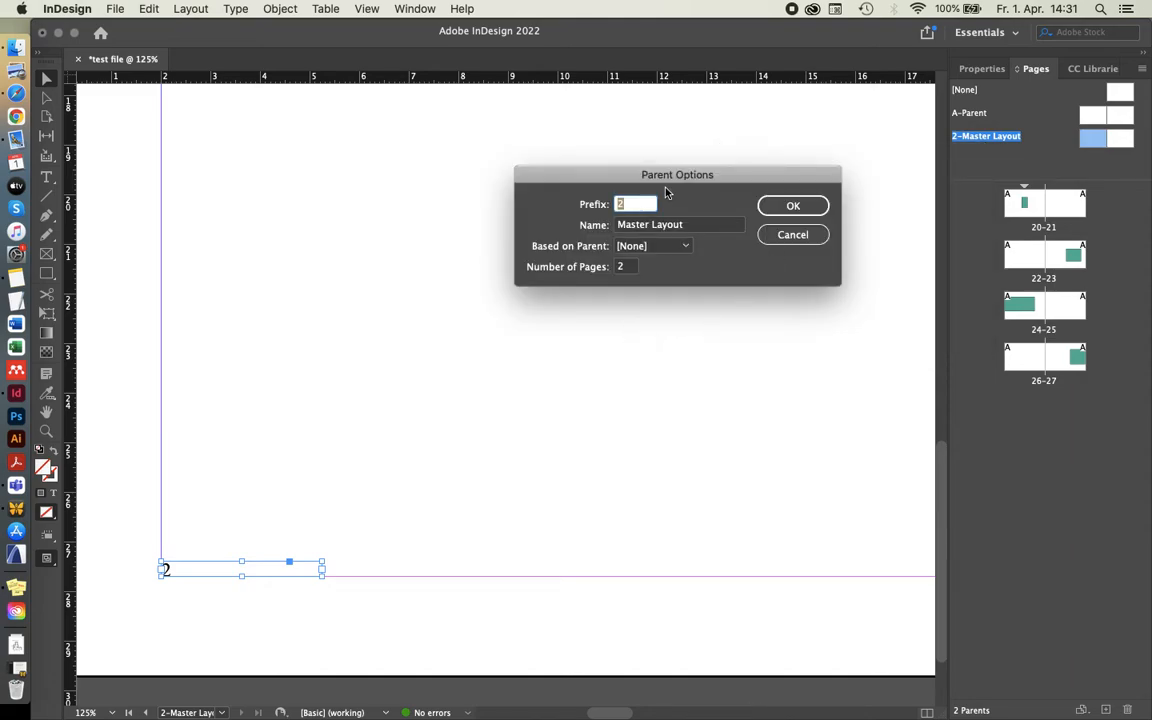
pyautogui.press('Return')
pyautogui.click(420, 313)
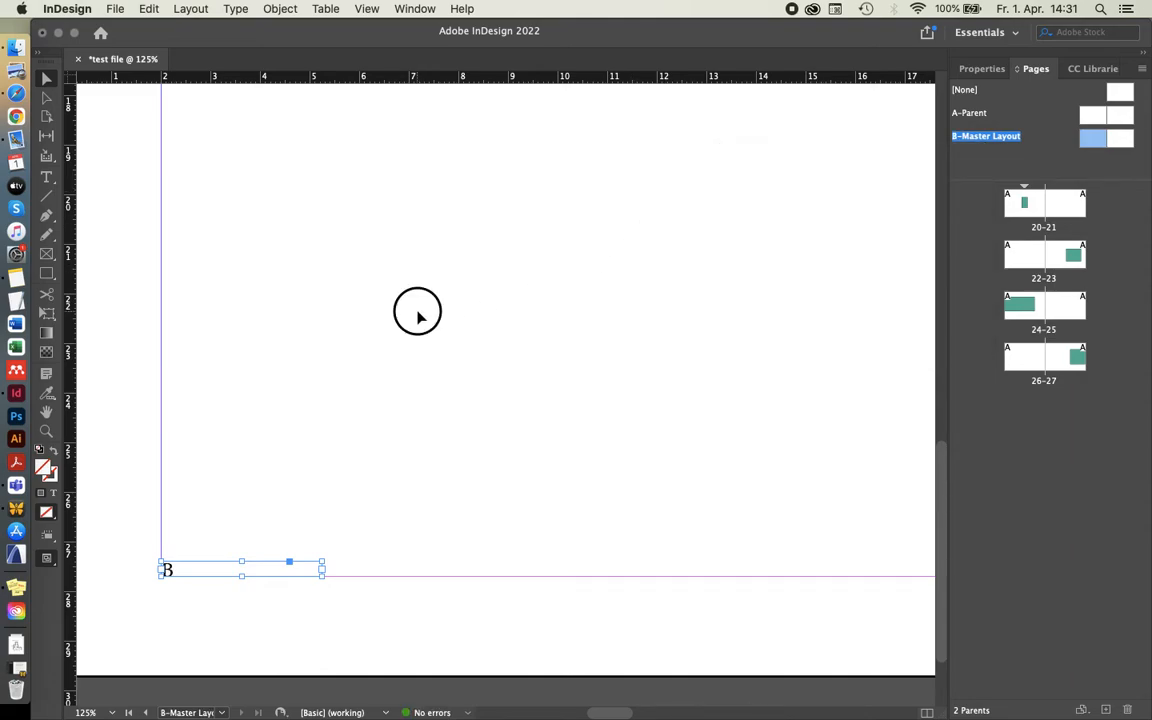
# Step: Try a duplicate of the page number frame beside the original on the bottom margin and delete the copy
pyautogui.click(213, 567)
pyautogui.scroll(-2, 282, 482)
pyautogui.scroll(2, 238, 538)
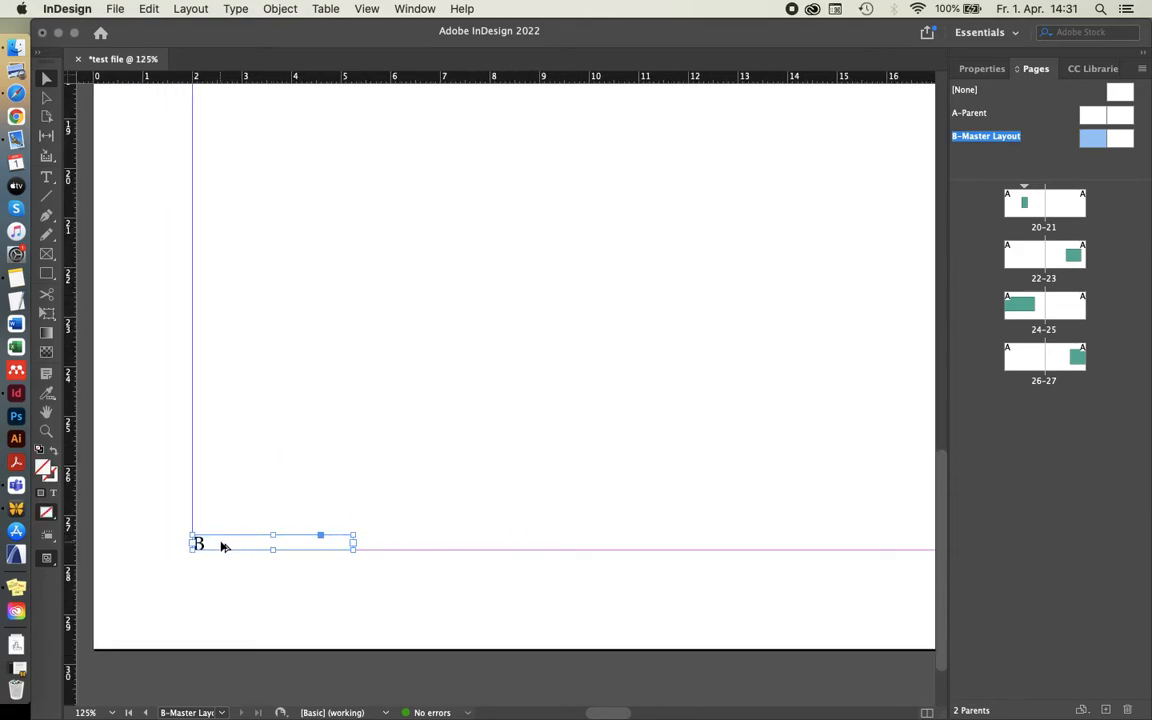
pyautogui.moveTo(227, 545); pyautogui.dragTo(452, 494)
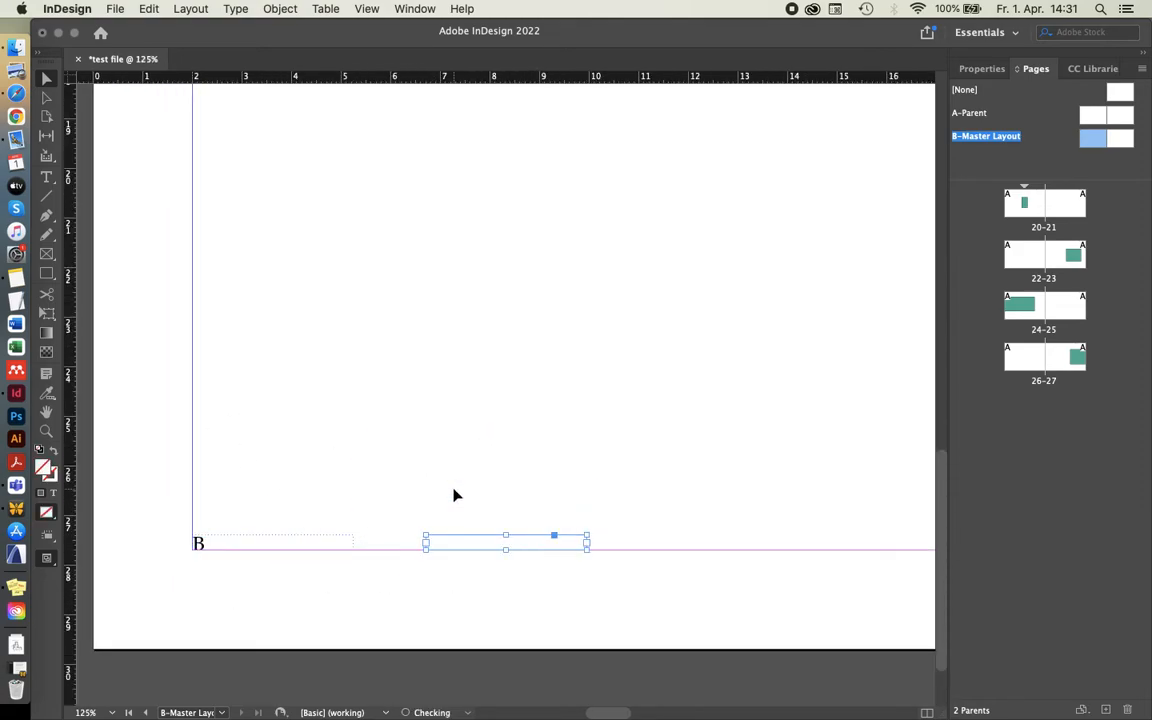
pyautogui.doubleClick(452, 546)
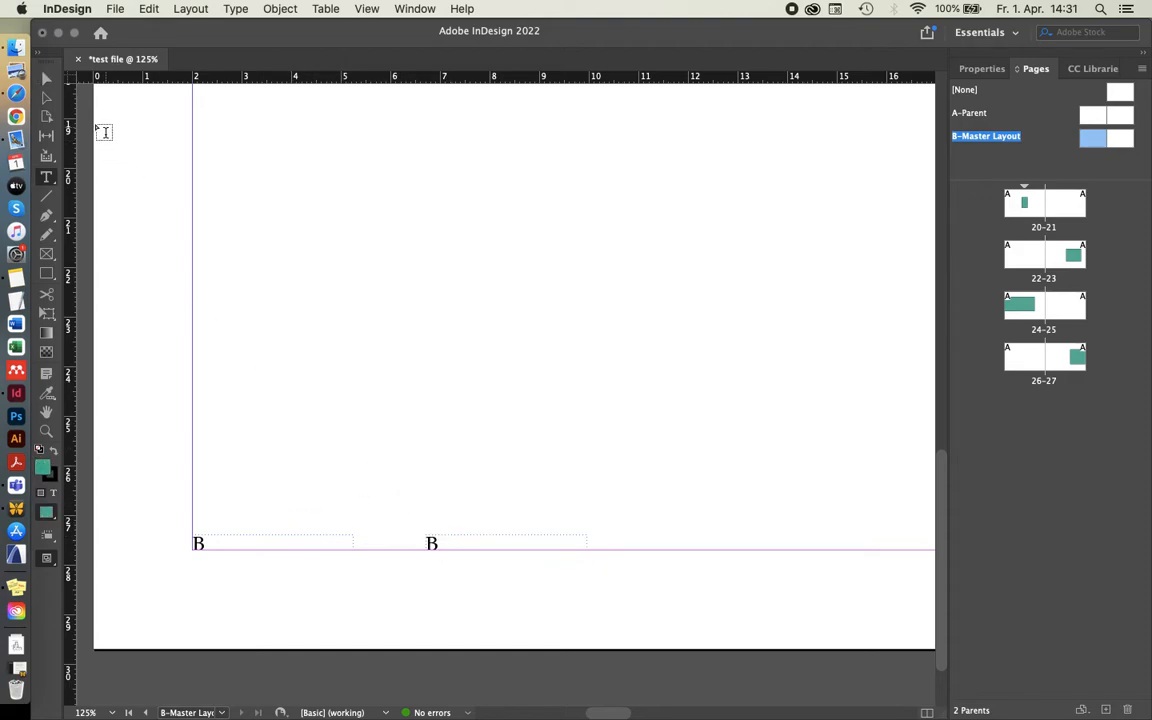
pyautogui.click(46, 85)
pyautogui.click(519, 549)
pyautogui.press('Delete')
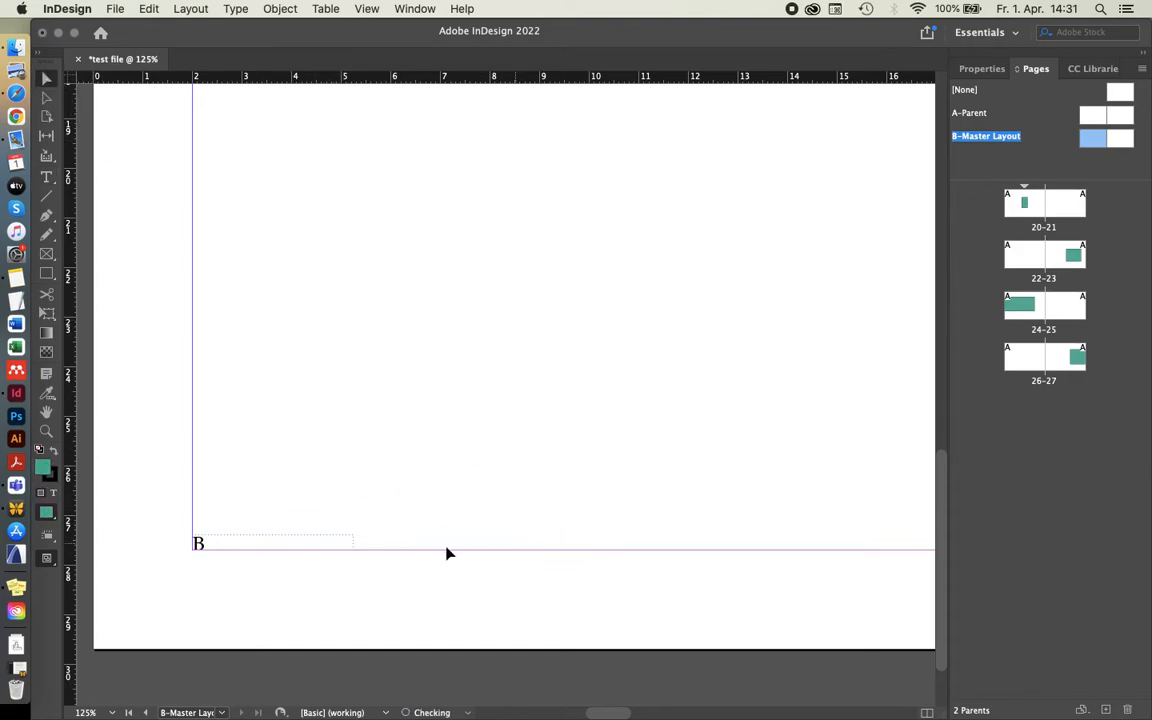
# Step: Duplicate the page number frame higher on the left page and justify the copy's text with the last line aligned right
pyautogui.click(283, 547)
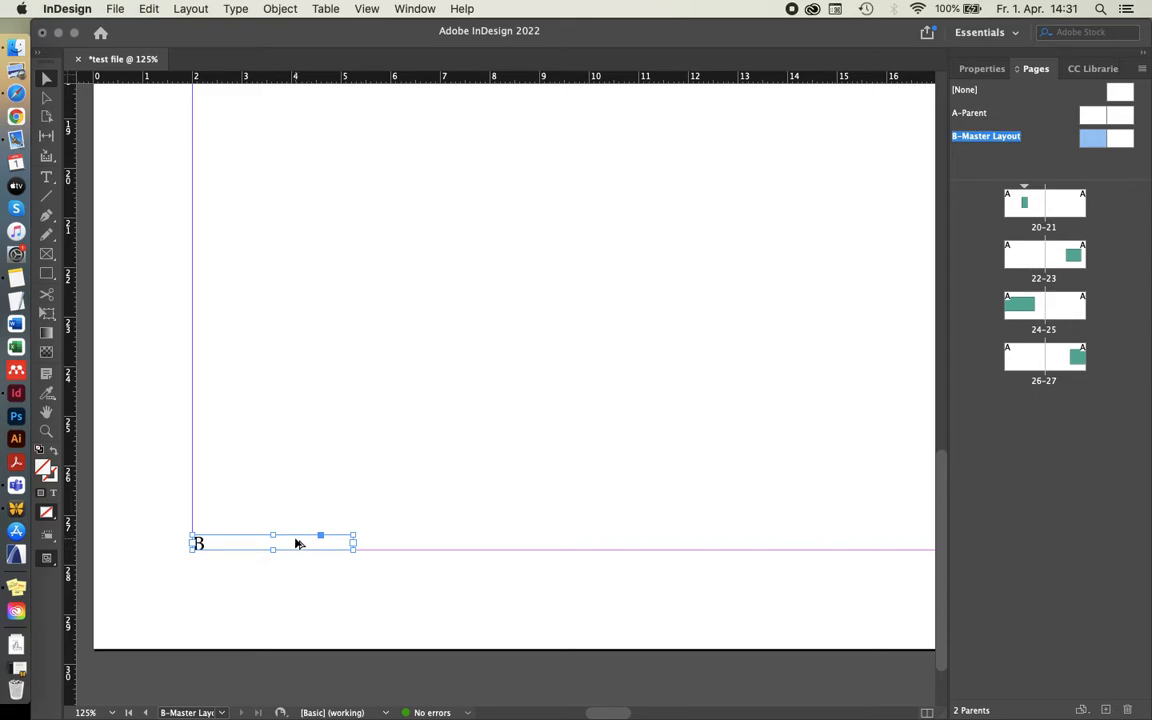
pyautogui.moveTo(296, 543); pyautogui.dragTo(512, 424)
pyautogui.doubleClick(441, 429)
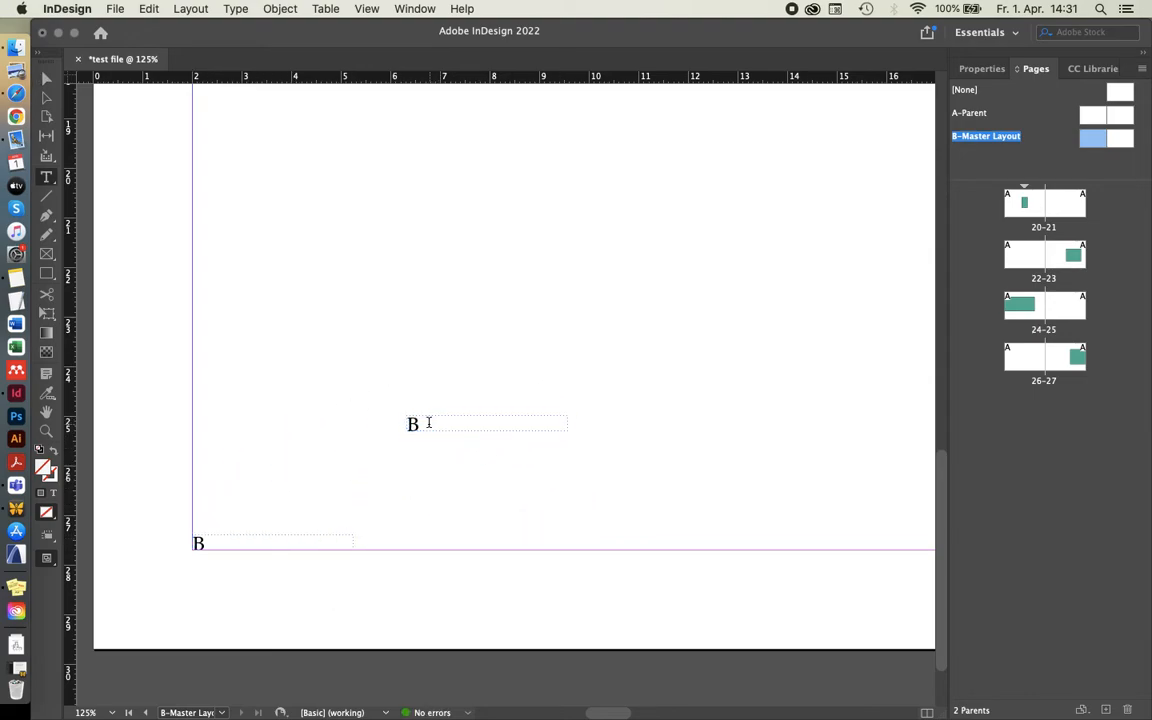
pyautogui.moveTo(427, 422); pyautogui.dragTo(329, 427)
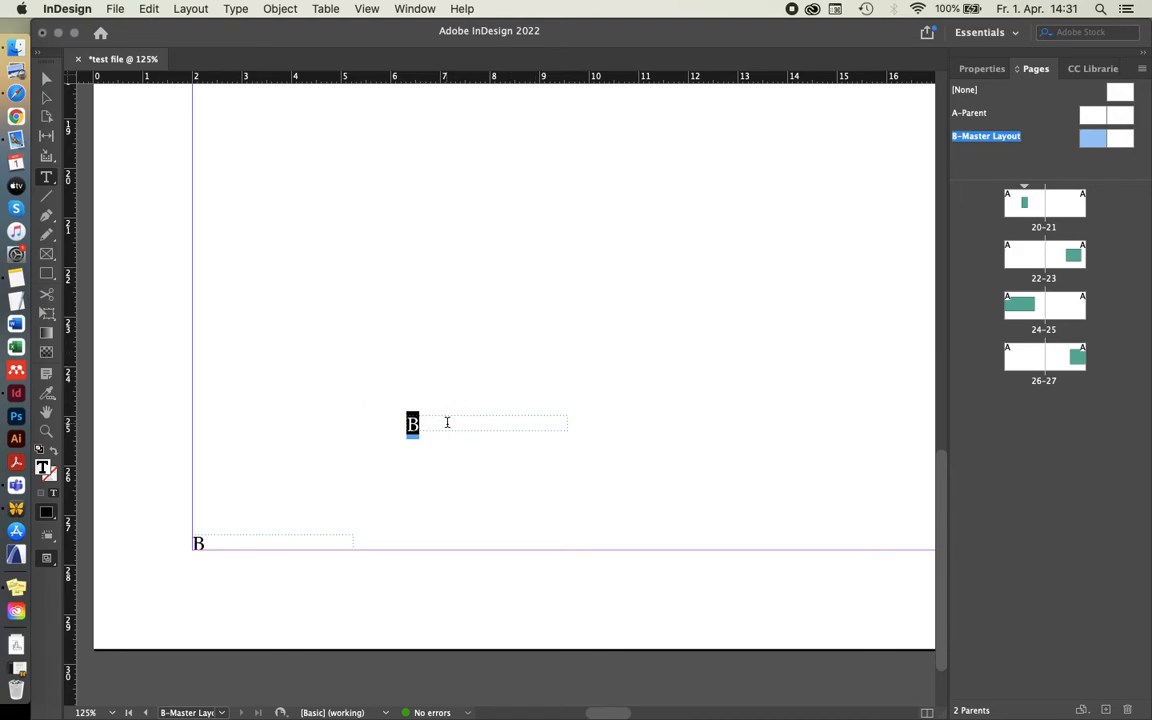
pyautogui.keyDown('alt'); pyautogui.scroll(-1, 288, 373); pyautogui.keyUp('alt')
pyautogui.keyDown('alt'); pyautogui.scroll(1, 505, 310); pyautogui.keyUp('alt')
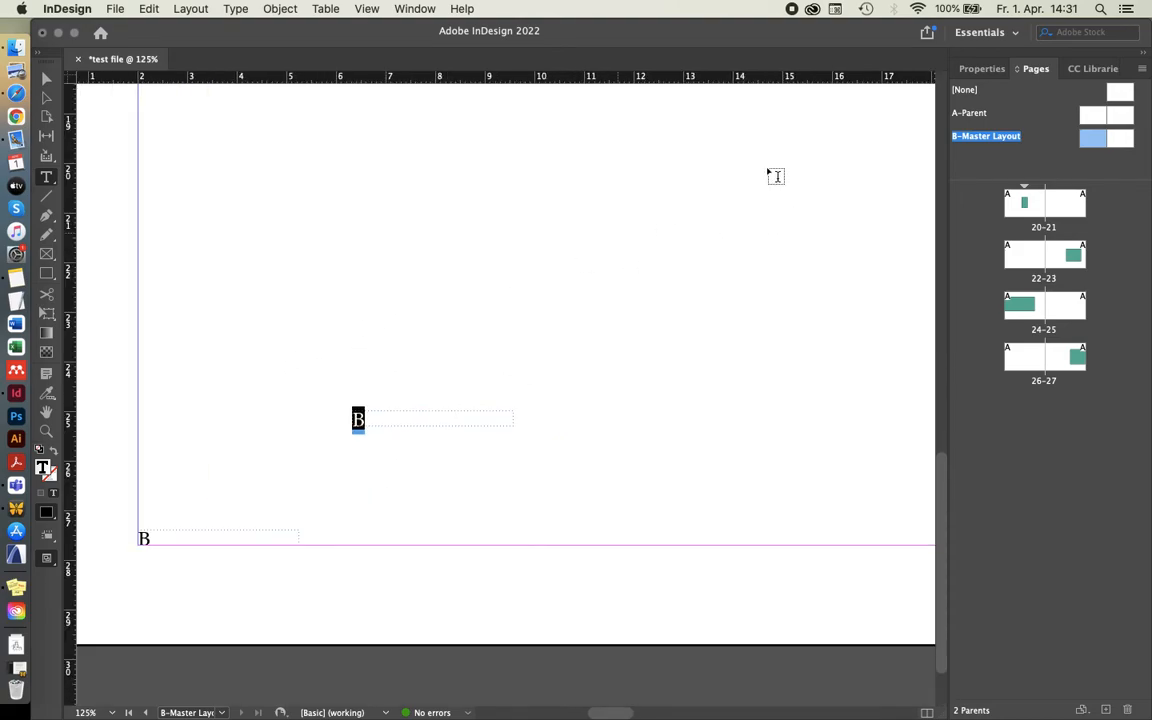
pyautogui.click(982, 68)
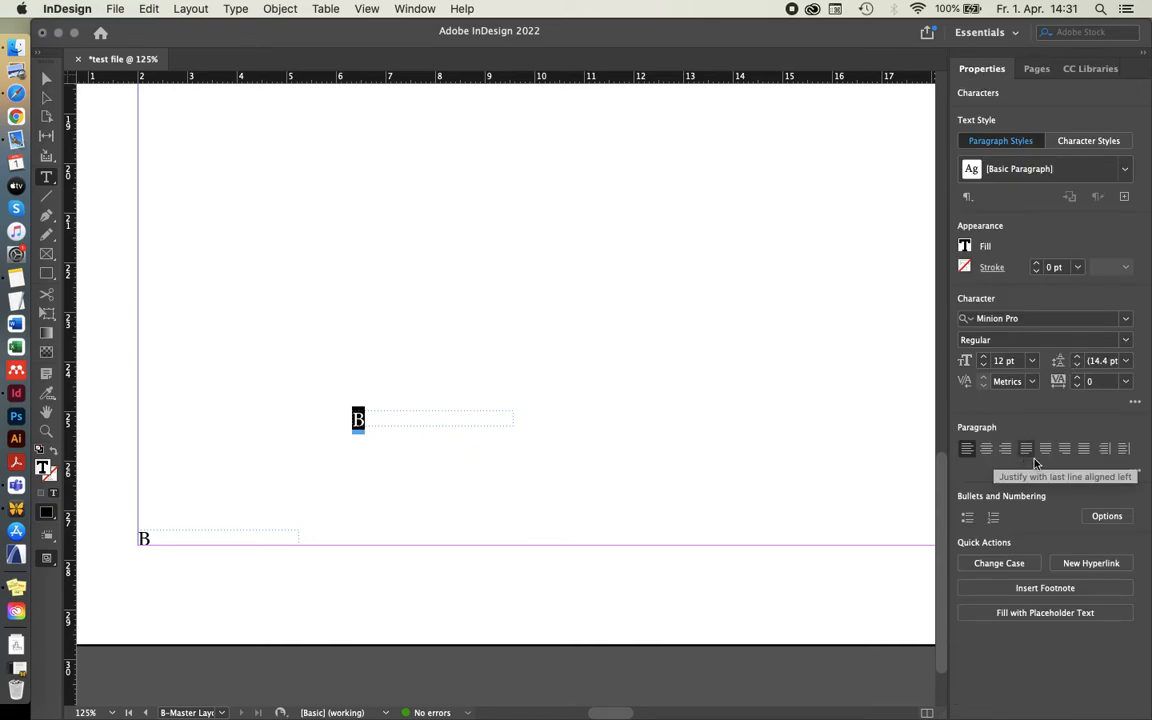
pyautogui.click(1065, 451)
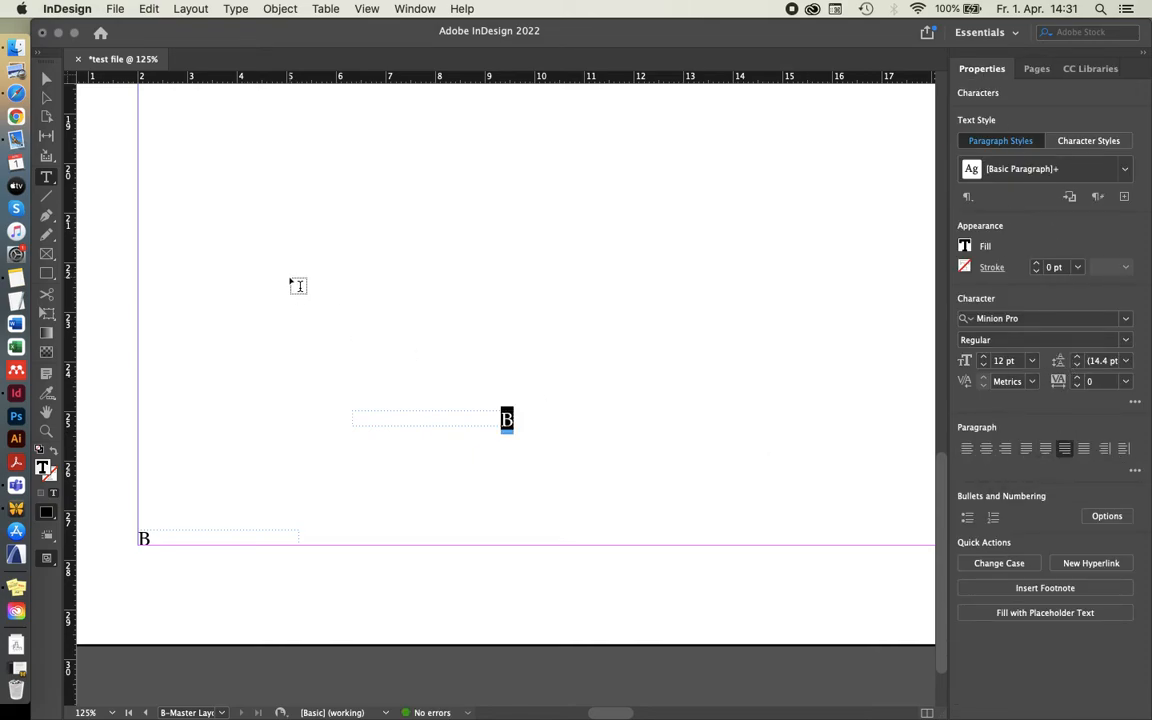
# Step: Move the right-aligned page number frame from the left page to the lower part of the right page of the parent spread
pyautogui.click(46, 78)
pyautogui.click(292, 243)
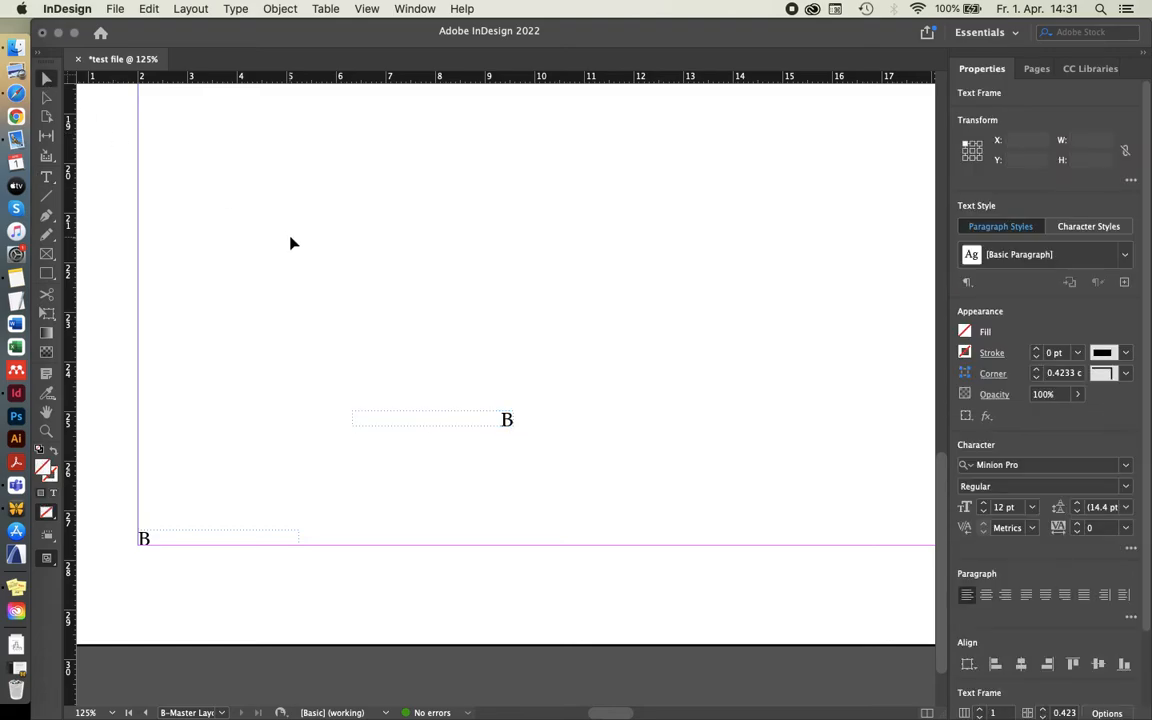
pyautogui.click(392, 418)
pyautogui.press('super+minus')
pyautogui.press('super+minus')
pyautogui.press('super+minus')
pyautogui.press('super+minus')
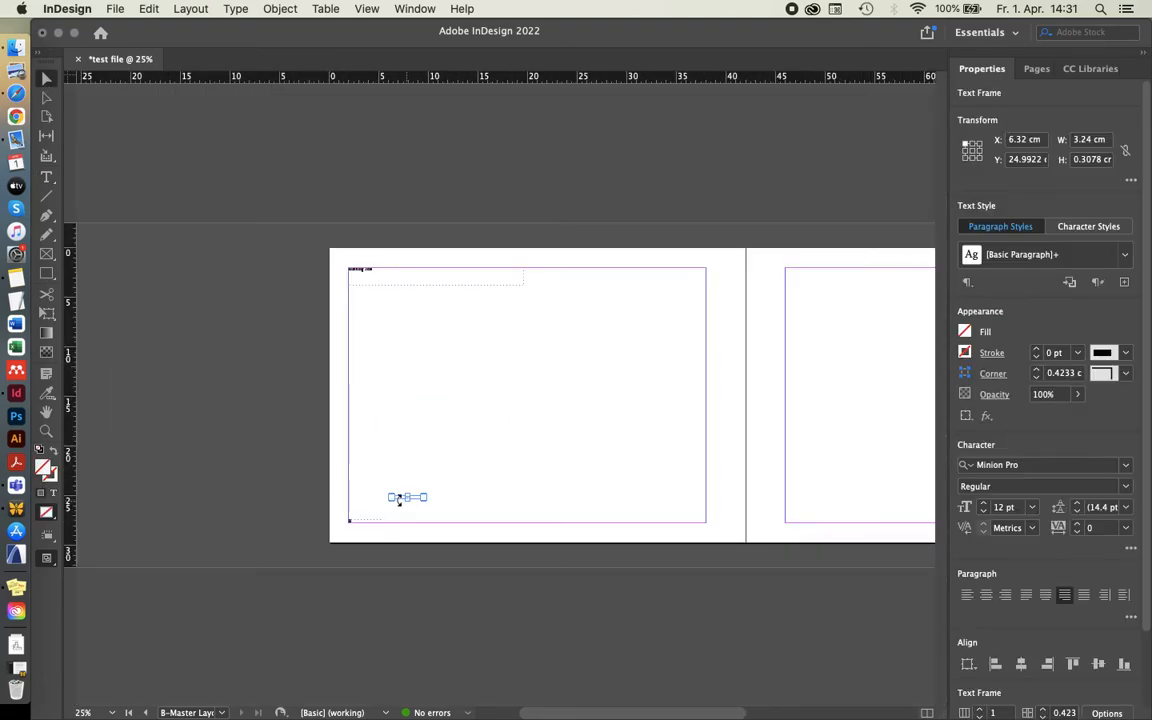
pyautogui.moveTo(404, 498); pyautogui.dragTo(849, 527)
pyautogui.press('super+minus')
pyautogui.press('super+equal')
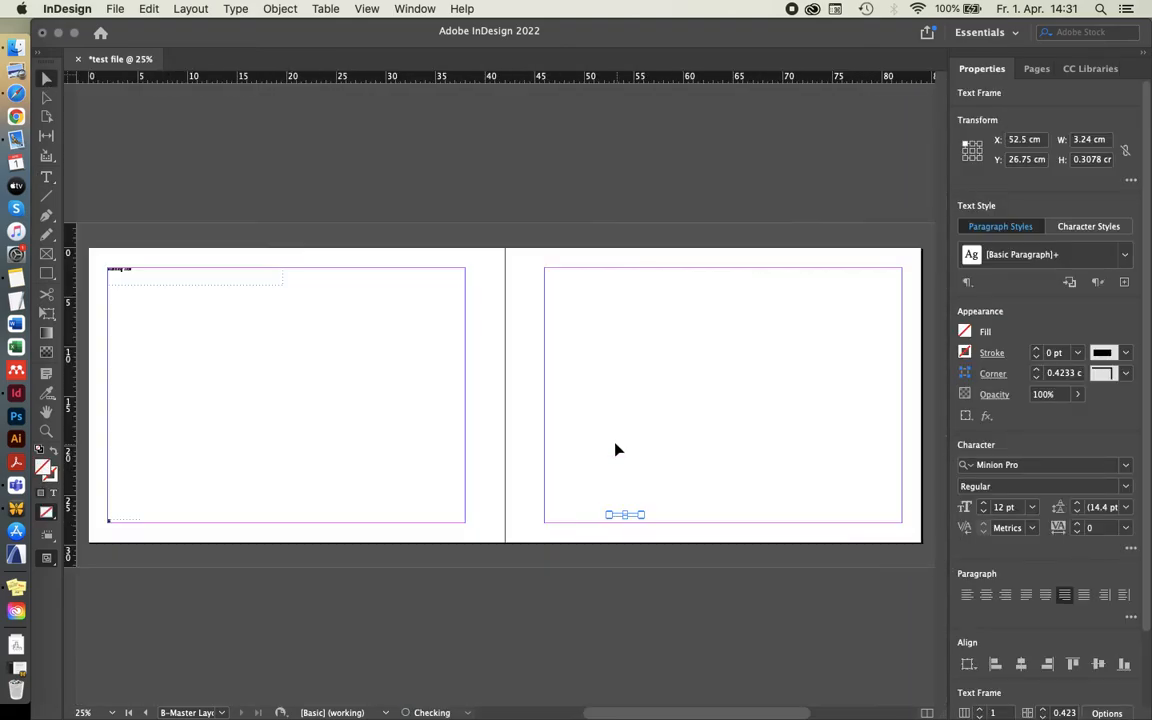
# Step: Place the right-aligned page number frame in the bottom outer corner of the right page's margins
pyautogui.press('super+equal')
pyautogui.scroll(-3, 502, 270)
pyautogui.hscroll(5, 502, 270)
pyautogui.hscroll(3, 502, 270)
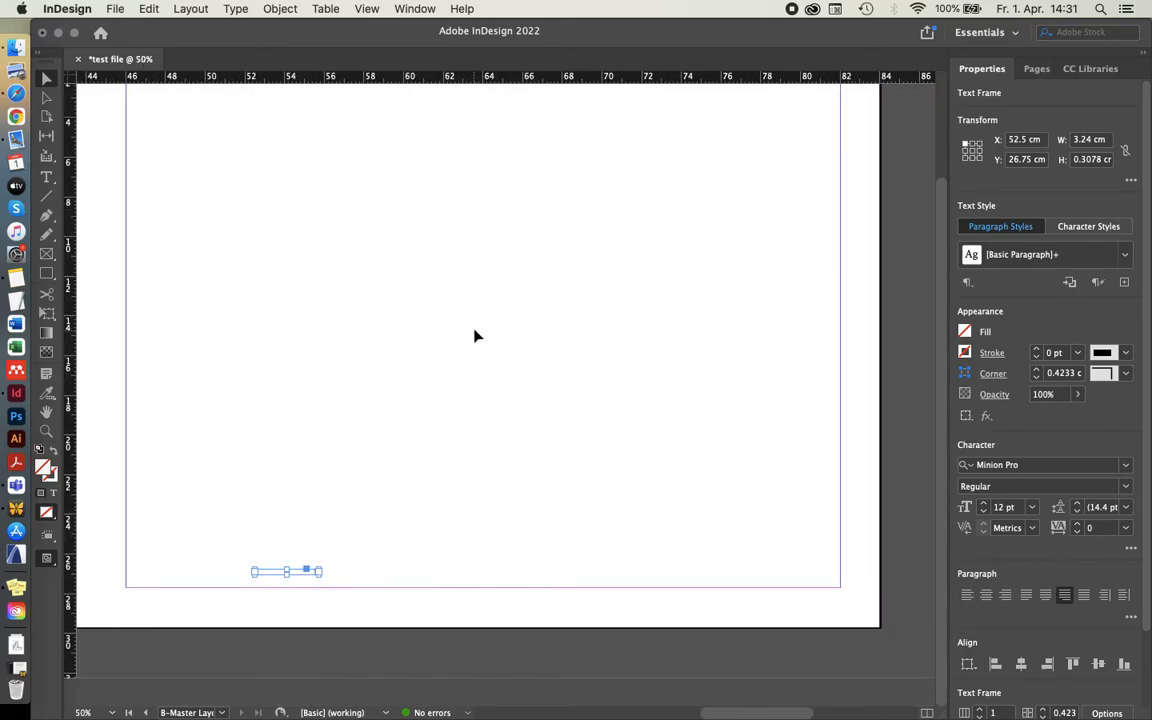
pyautogui.press('super+minus')
pyautogui.press('super+minus')
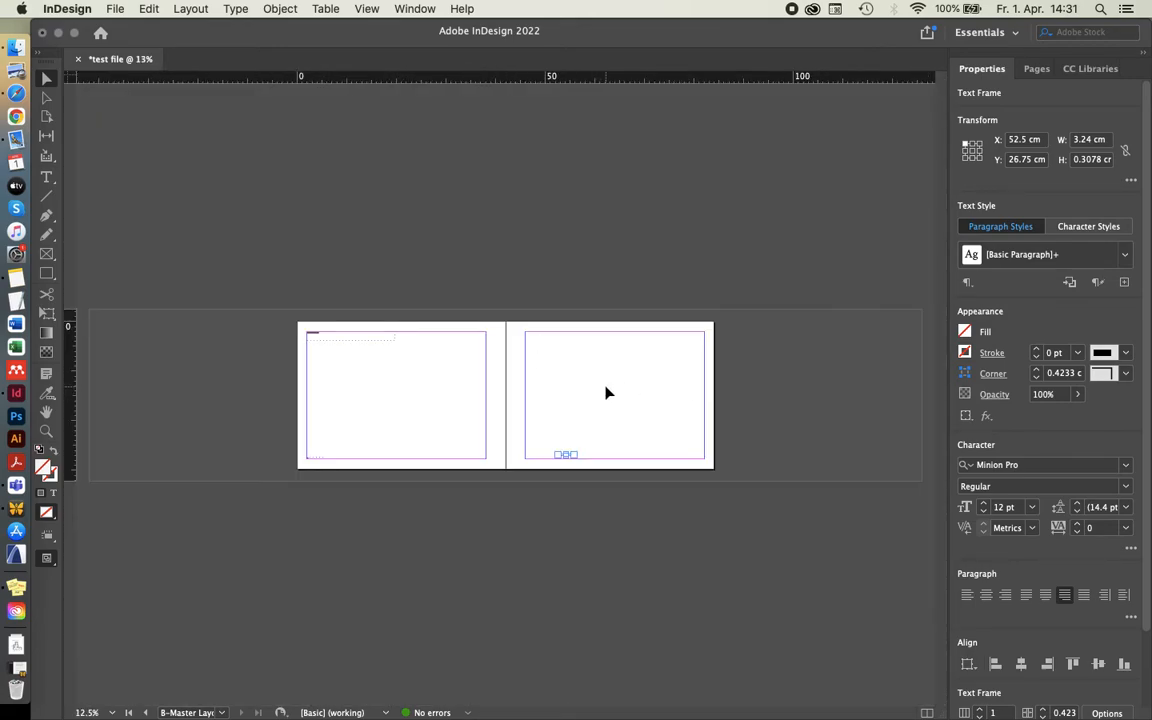
pyautogui.press('super+minus')
pyautogui.press('super+equal')
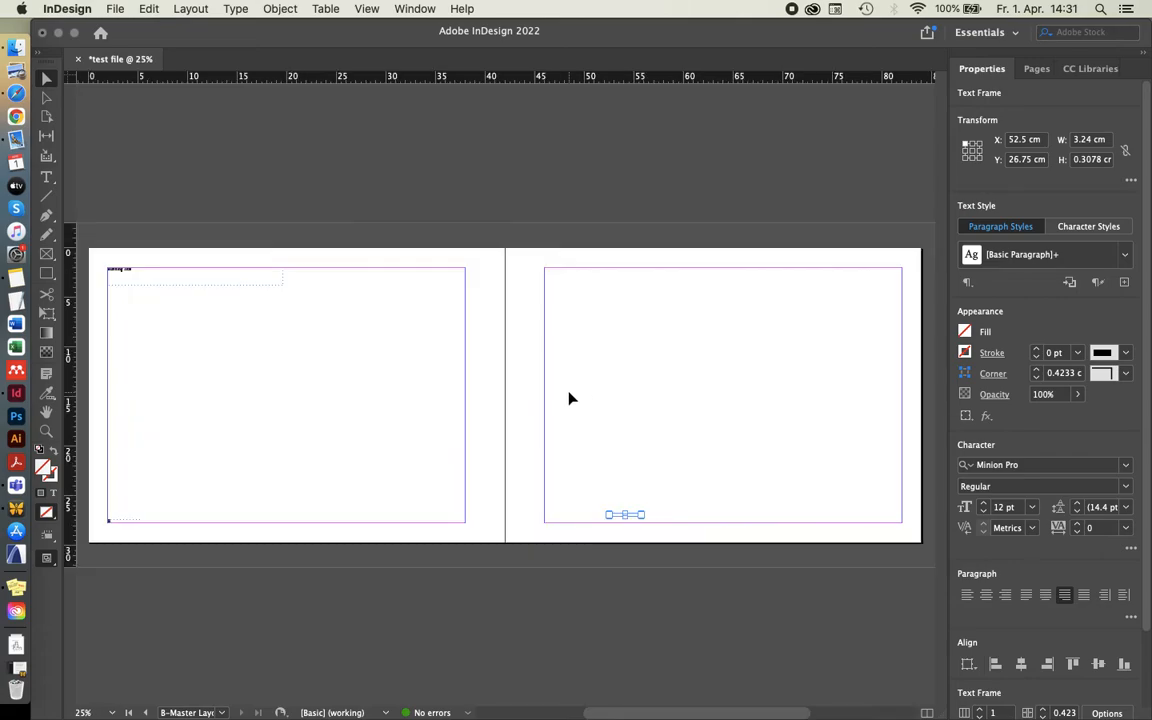
pyautogui.press('super+minus')
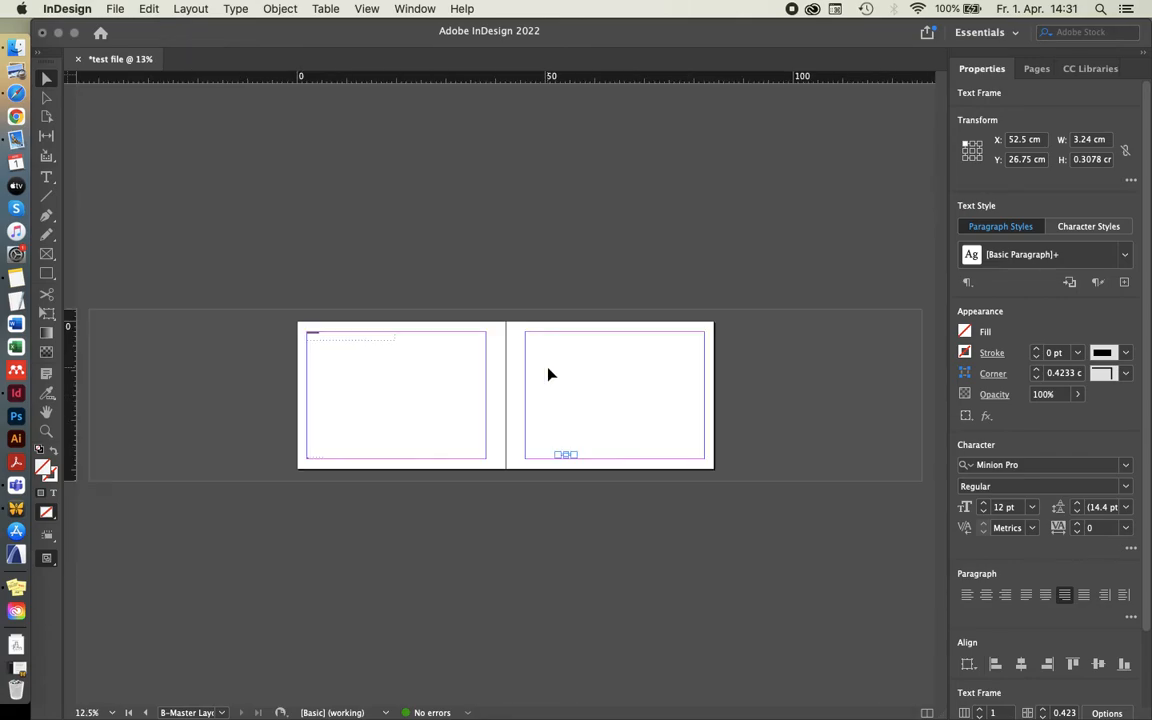
pyautogui.press('super+equal')
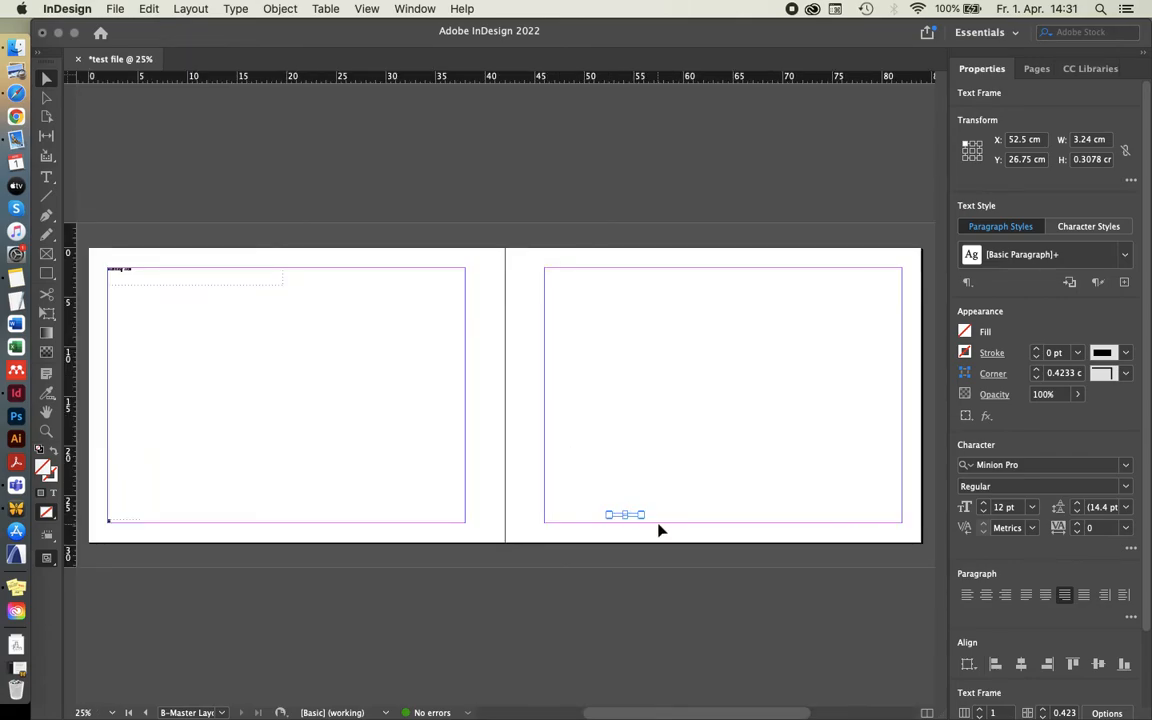
pyautogui.press('super+equal')
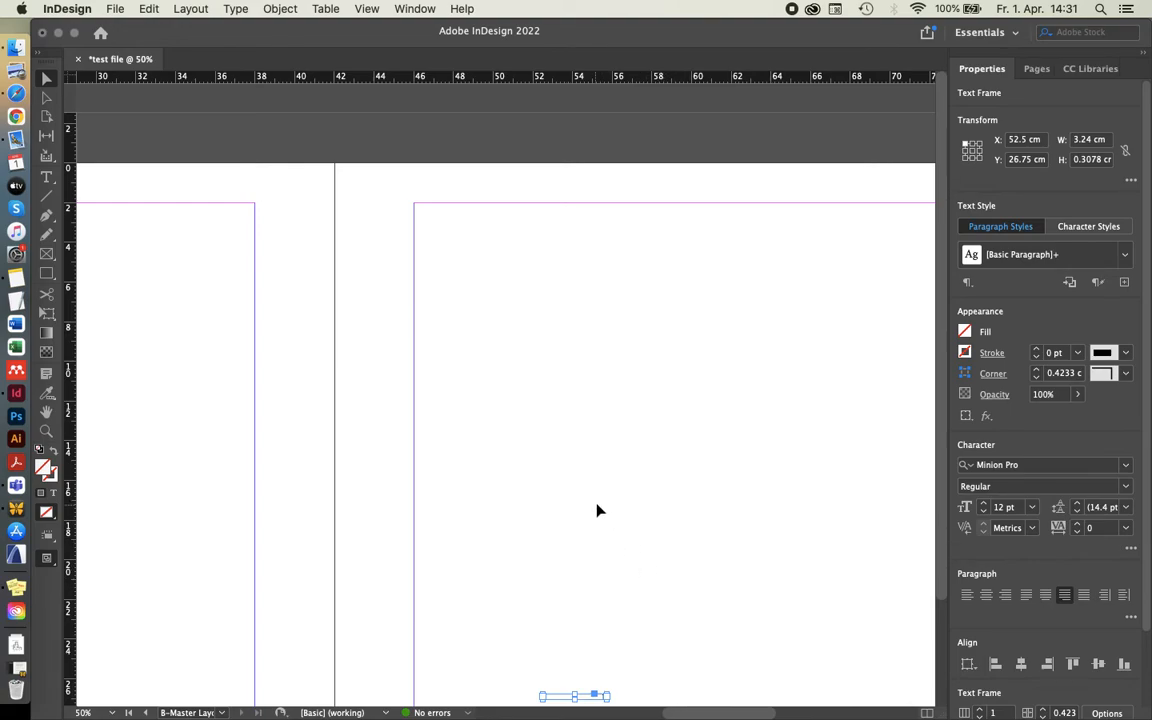
pyautogui.moveTo(694, 617); pyautogui.dragTo(437, 265)
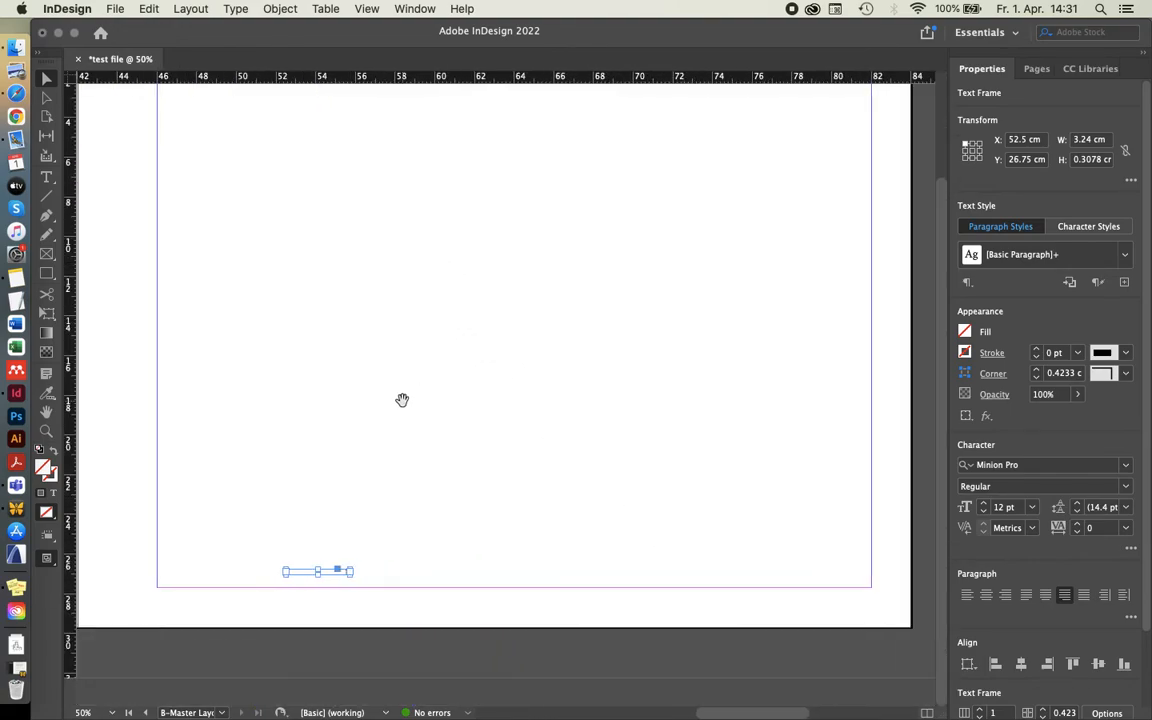
pyautogui.moveTo(401, 404); pyautogui.dragTo(342, 409)
pyautogui.moveTo(467, 458); pyautogui.dragTo(460, 458)
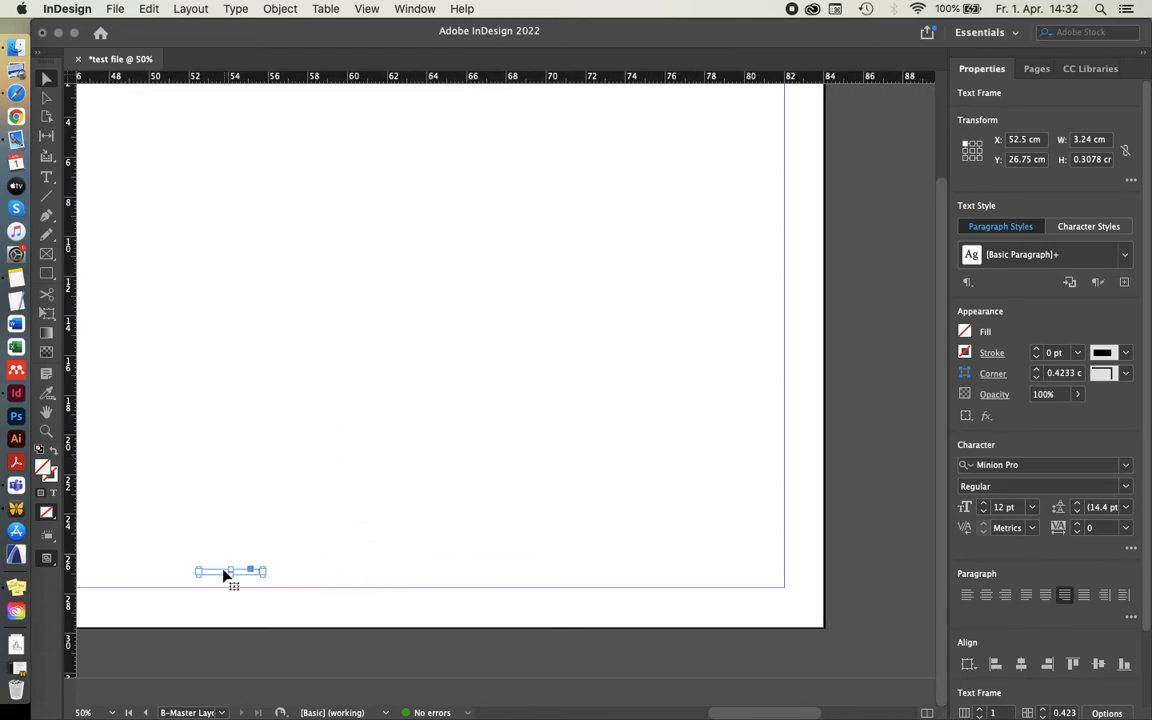
pyautogui.moveTo(226, 571); pyautogui.dragTo(743, 598)
pyautogui.click(828, 612)
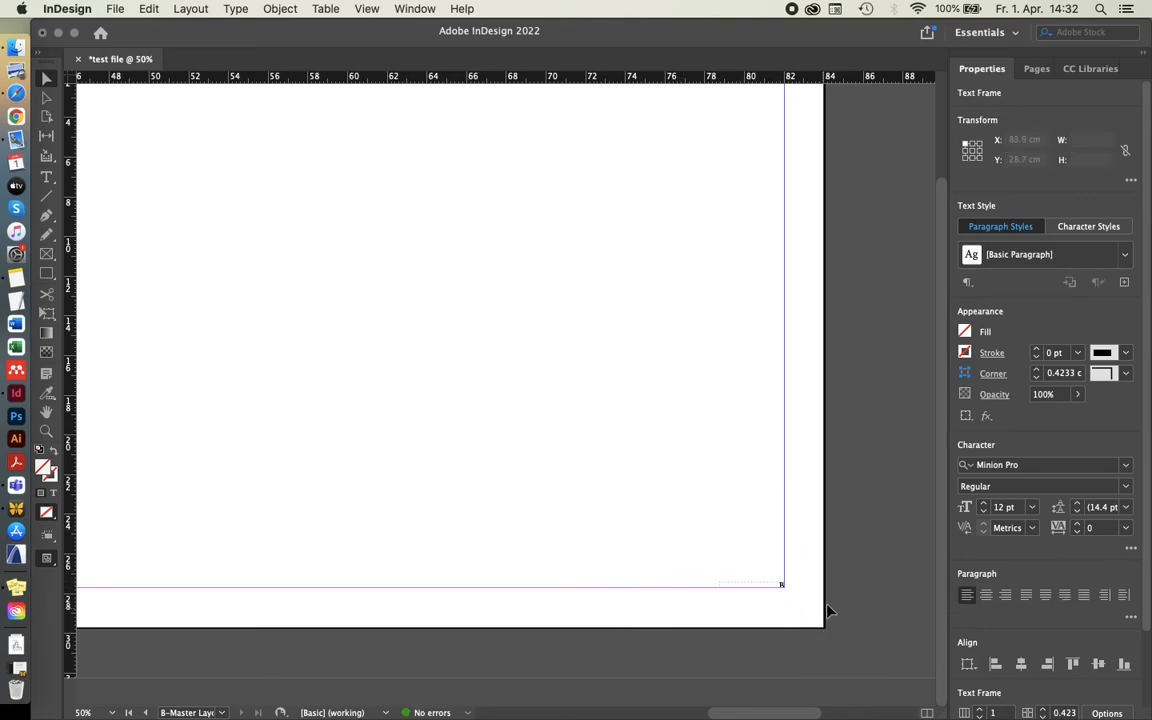
# Step: Nudge the right page's number frame slightly towards the outer margin and deselect it
pyautogui.scroll(4, 828, 612)
pyautogui.moveTo(677, 547)
pyautogui.mouseDown()
pyautogui.moveTo(635, 514)
pyautogui.moveTo(666, 547)
pyautogui.mouseUp()
pyautogui.click(717, 491)
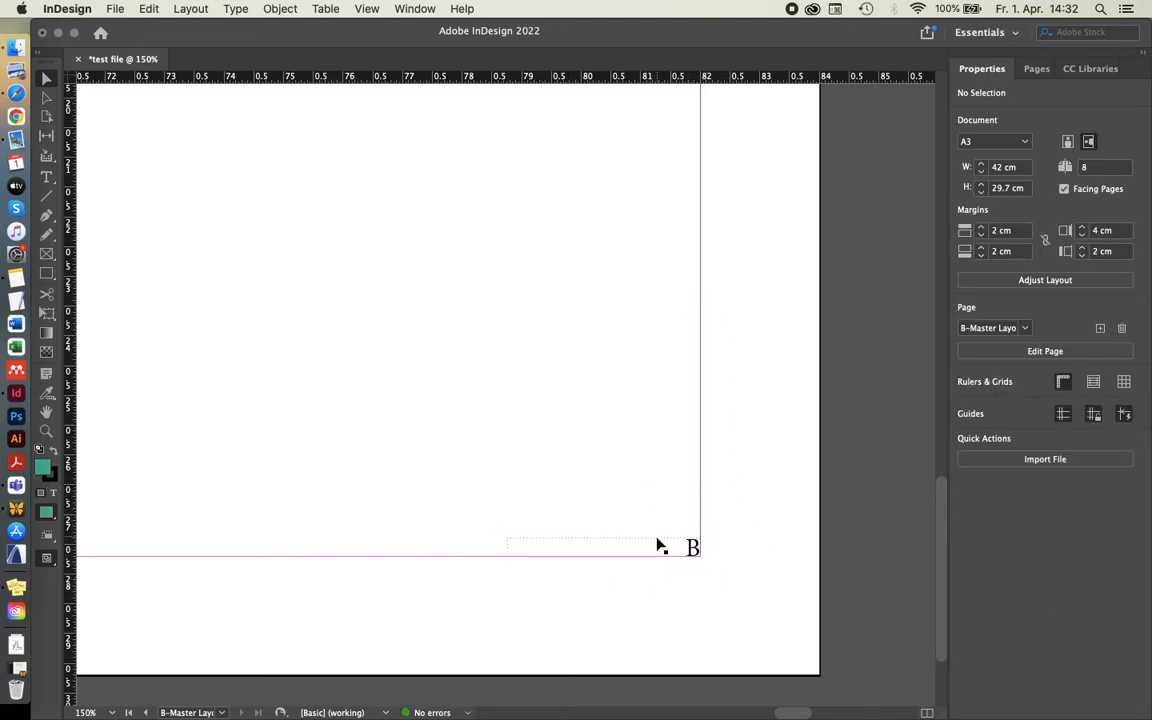
pyautogui.moveTo(658, 545)
pyautogui.mouseDown()
pyautogui.moveTo(645, 531)
pyautogui.moveTo(669, 553)
pyautogui.mouseUp()
pyautogui.click(769, 474)
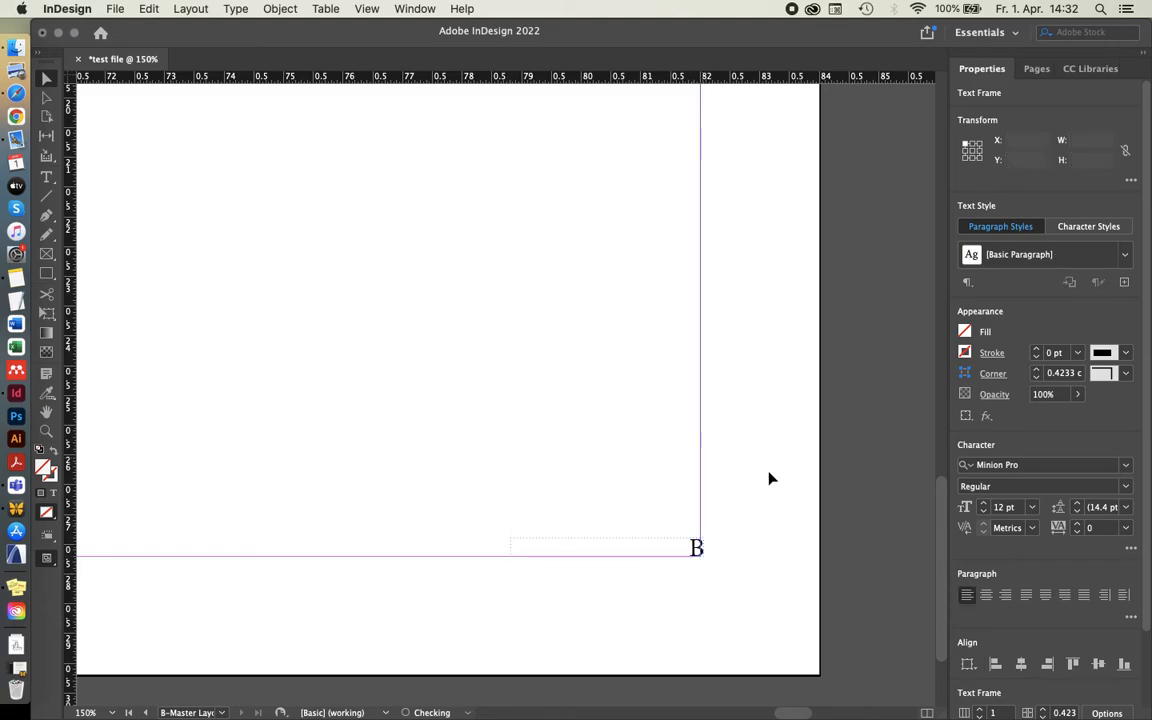
# Step: Open the B-Master Layout spread from the page overview and examine the running title and page number frames on both pages
pyautogui.scroll(-4, 855, 449)
pyautogui.press('super+minus')
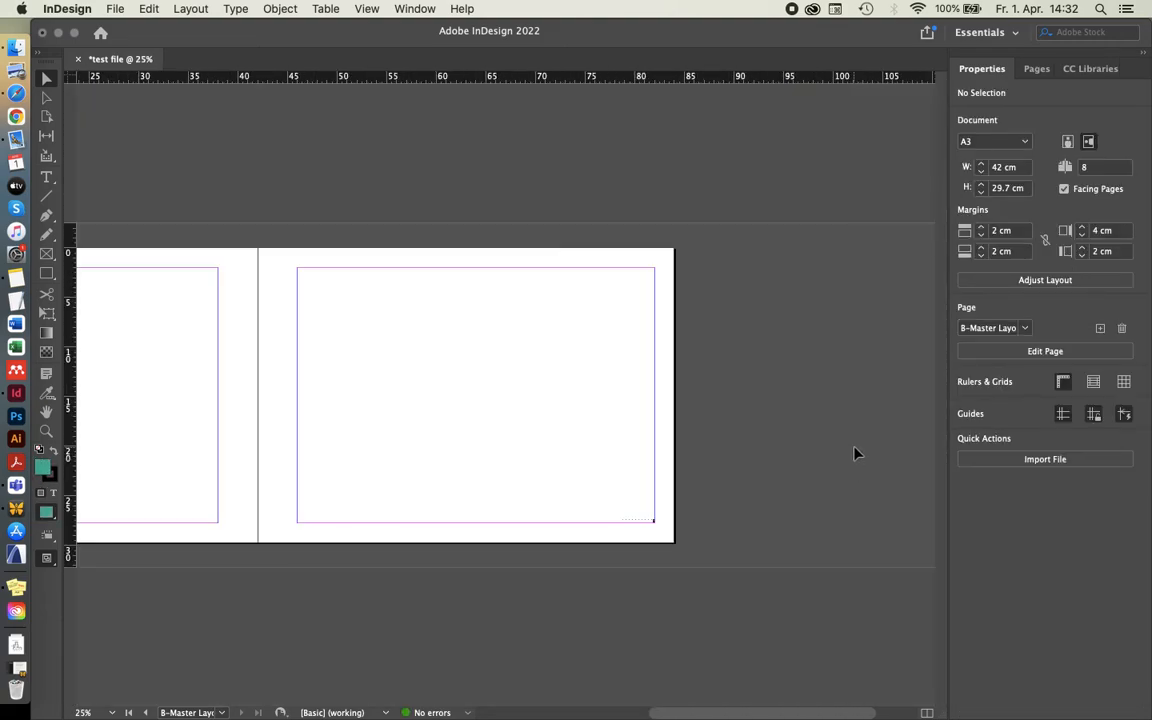
pyautogui.moveTo(255, 392); pyautogui.dragTo(391, 369)
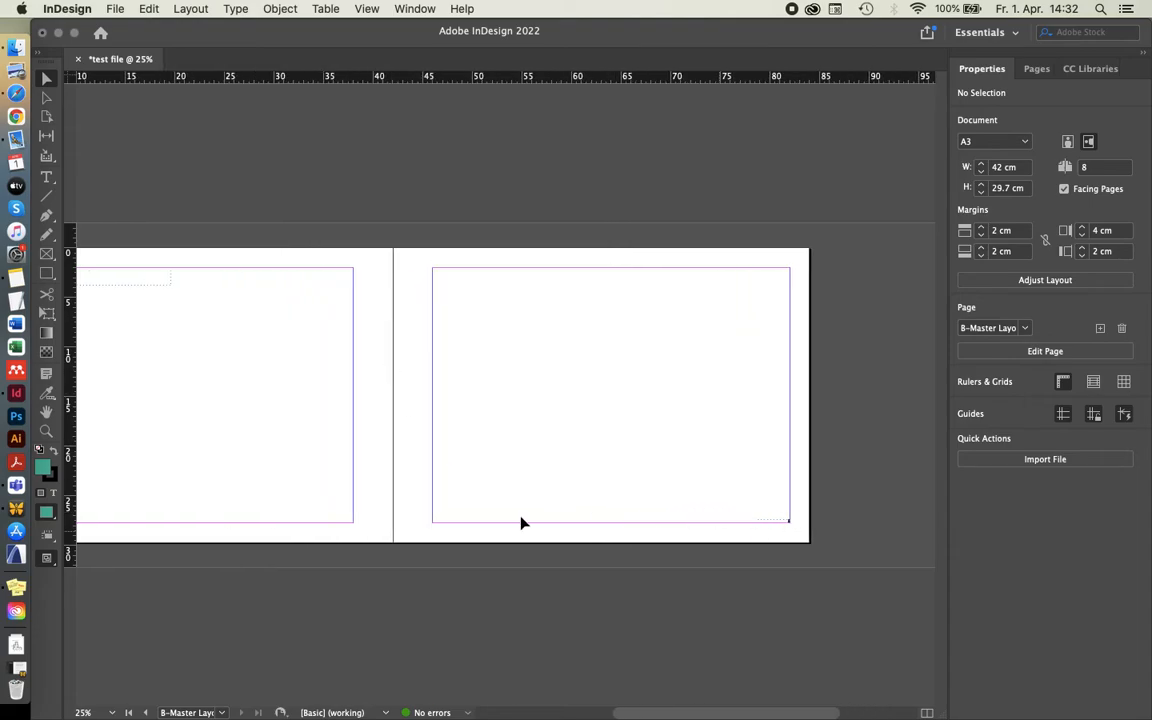
pyautogui.moveTo(350, 455); pyautogui.dragTo(440, 453)
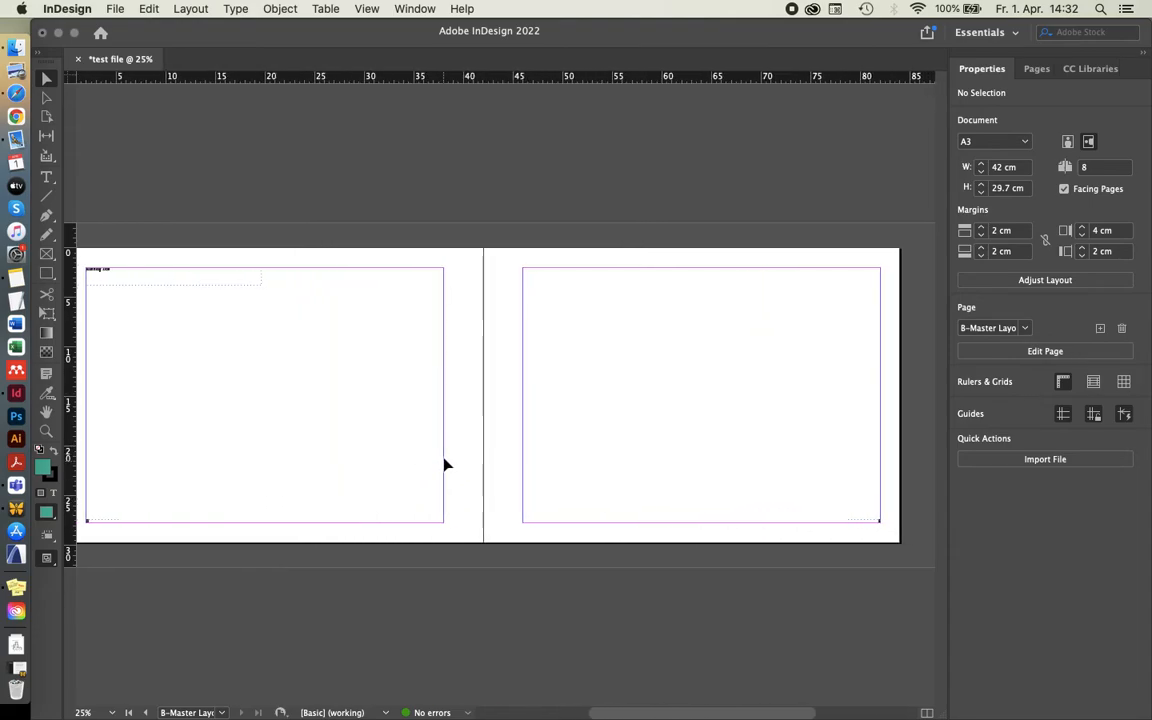
pyautogui.click(1034, 69)
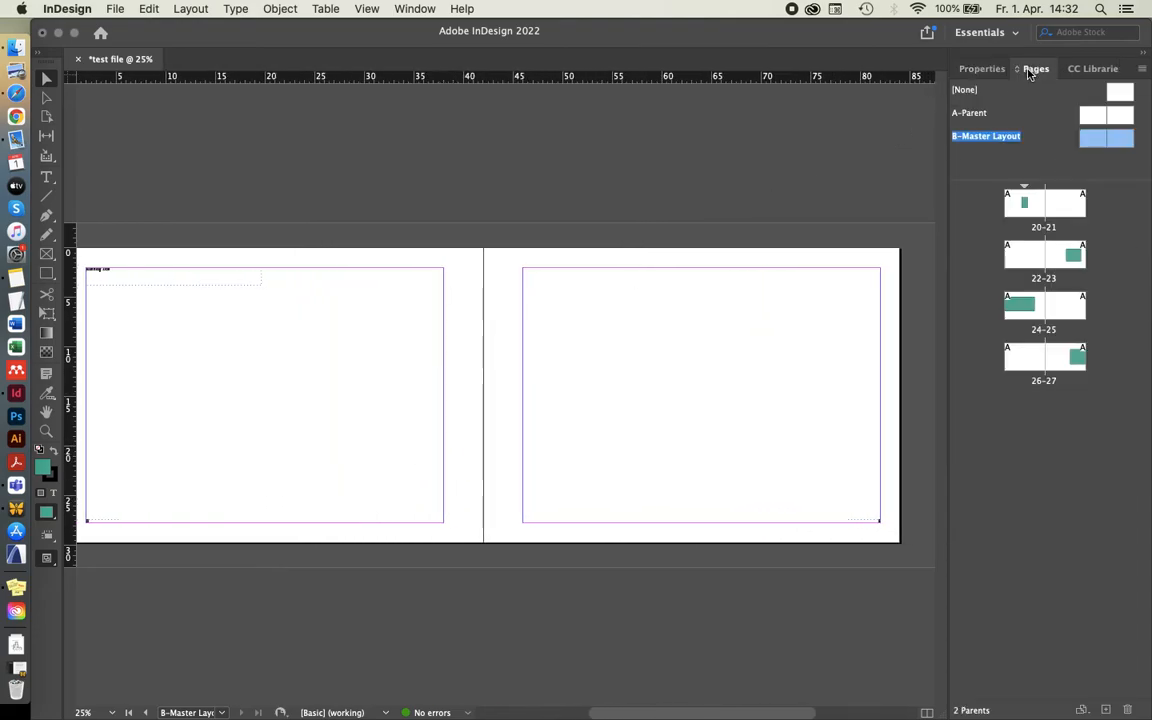
pyautogui.doubleClick(1101, 145)
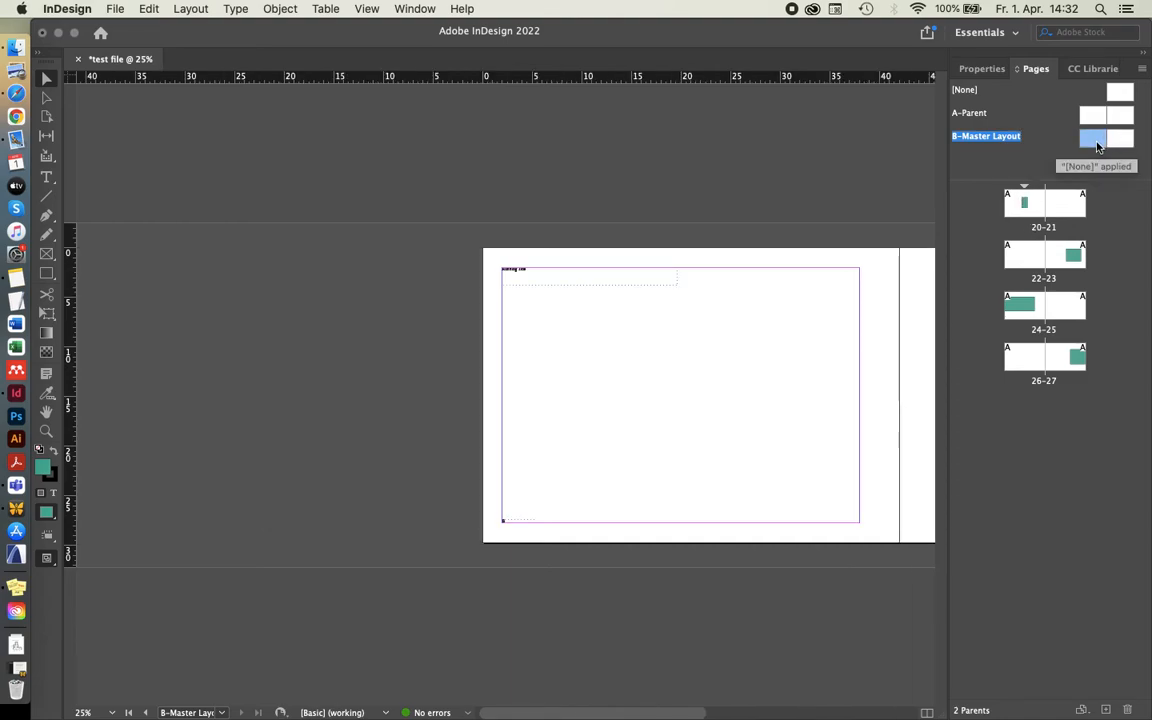
pyautogui.moveTo(864, 329); pyautogui.dragTo(526, 328)
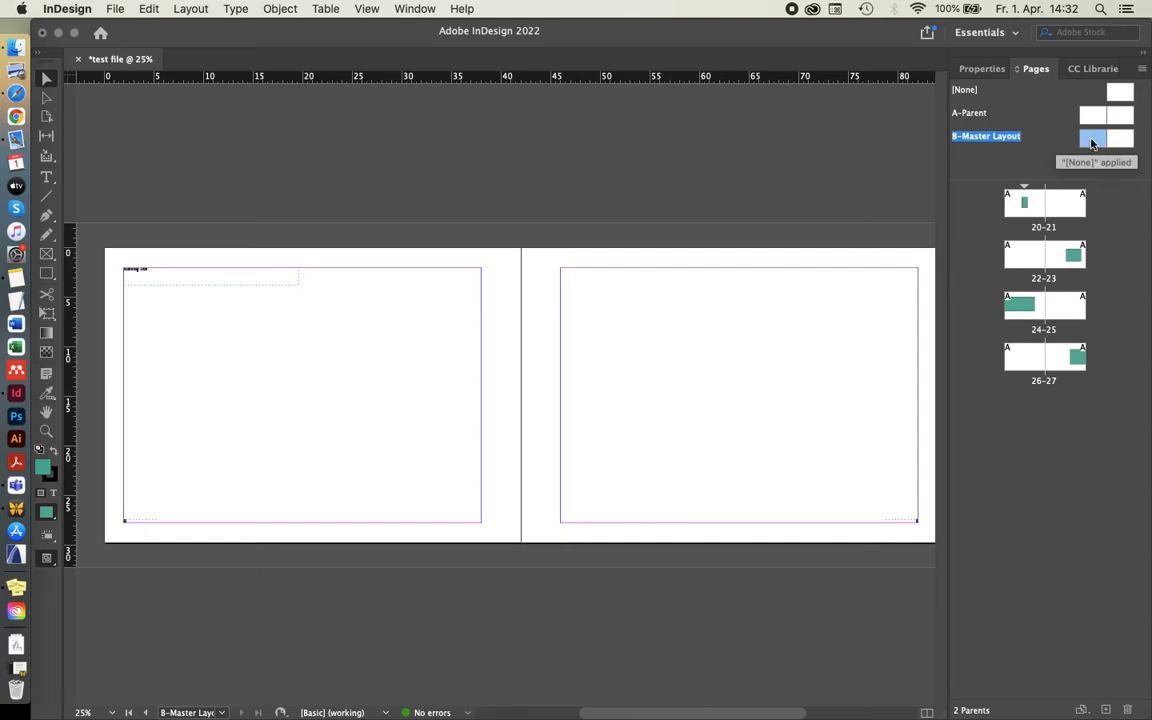
pyautogui.moveTo(1091, 143)
pyautogui.mouseDown()
pyautogui.moveTo(1031, 170)
pyautogui.moveTo(1018, 206)
pyautogui.moveTo(1075, 129)
pyautogui.moveTo(1031, 172)
pyautogui.moveTo(1031, 206)
pyautogui.moveTo(1086, 137)
pyautogui.mouseUp()
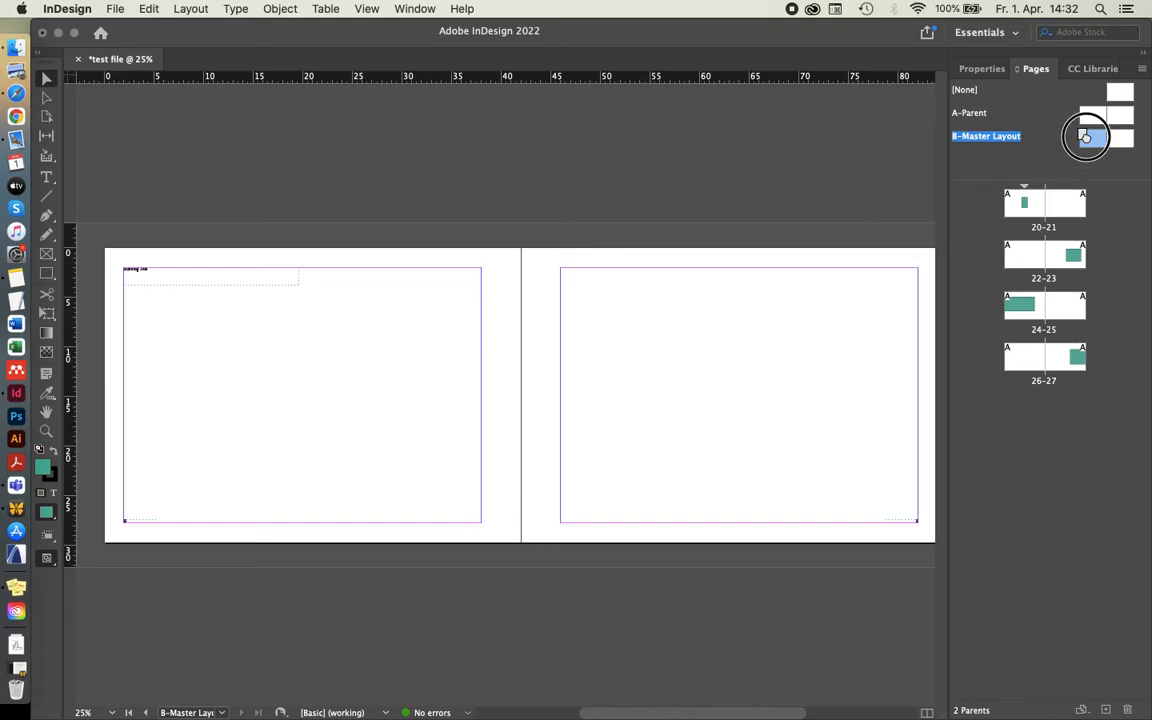
# Step: Go to the 20-21 spread and apply the B-Master Layout parent pages to pages 20 and 21
pyautogui.doubleClick(1023, 205)
pyautogui.press('super+minus')
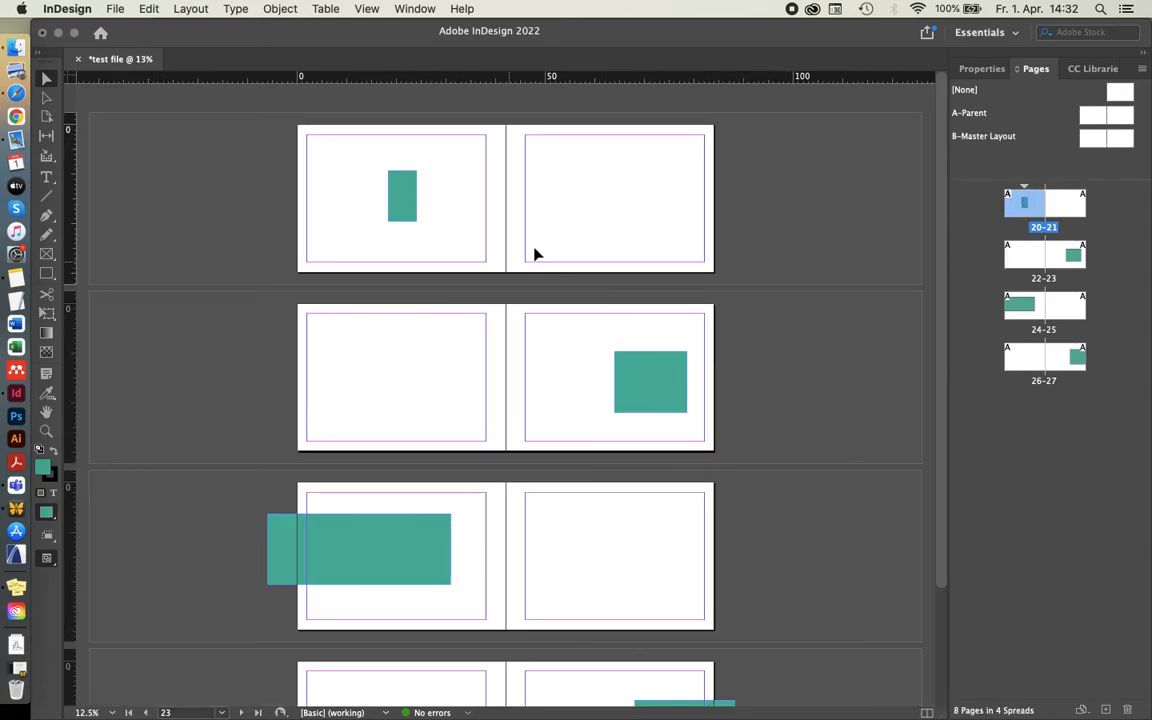
pyautogui.press('super+plus')
pyautogui.press('space')
pyautogui.moveTo(625, 222); pyautogui.dragTo(627, 336)
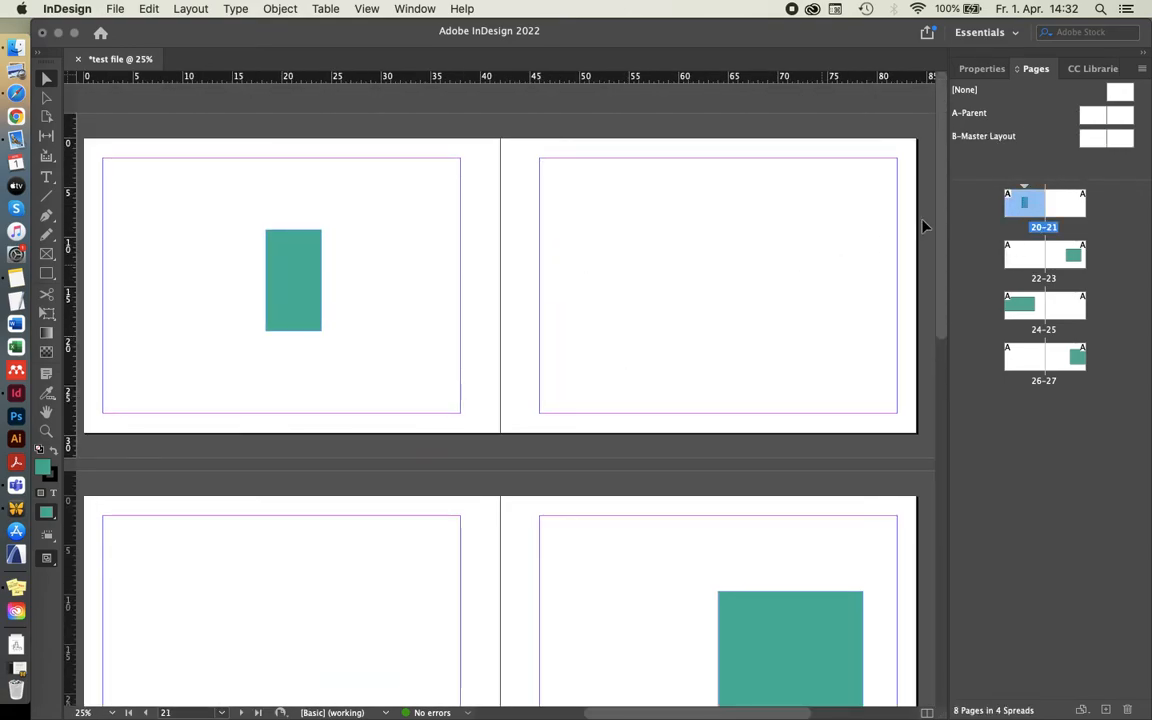
pyautogui.moveTo(1094, 143); pyautogui.dragTo(1022, 198)
pyautogui.moveTo(1117, 140); pyautogui.dragTo(1070, 200)
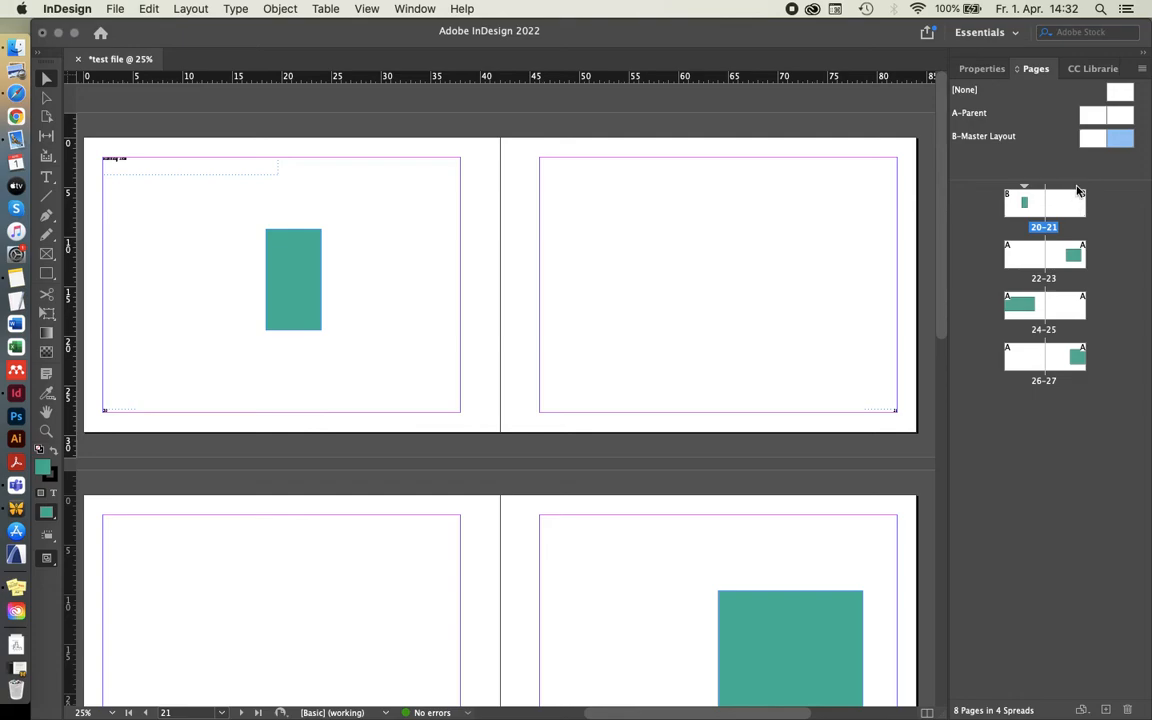
# Step: Examine the running title on page 20 and the automatic page numbers on pages 20 and 21
pyautogui.click(1065, 207)
pyautogui.press('super+0')
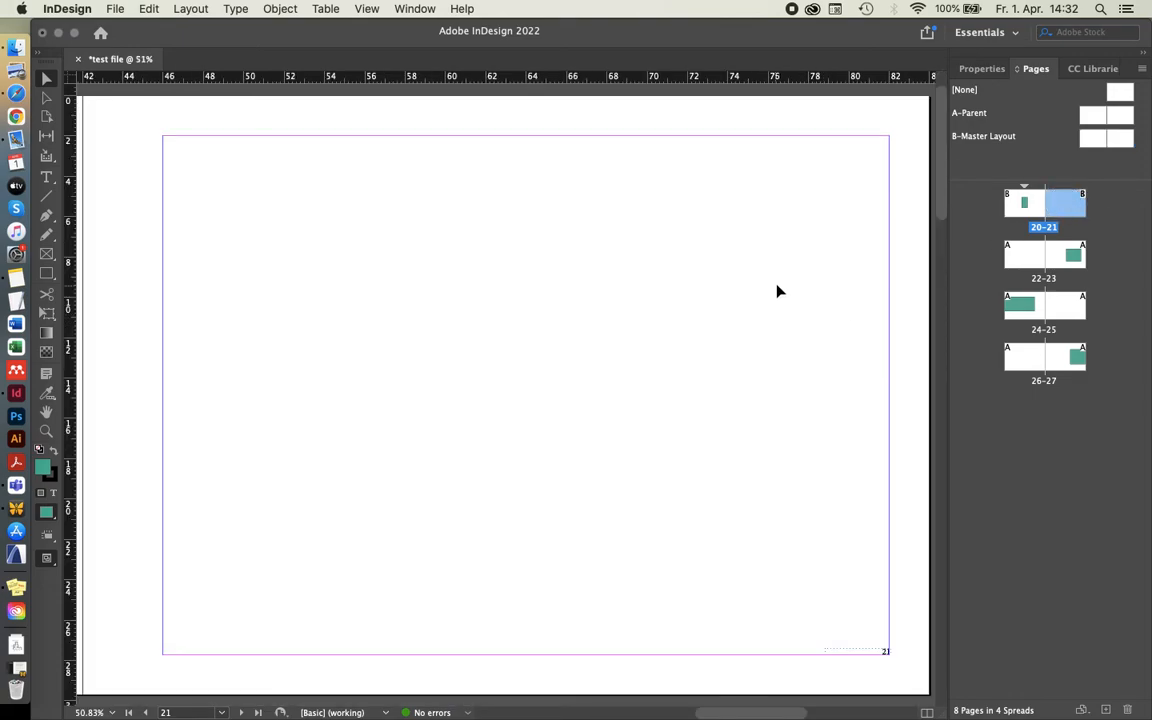
pyautogui.press('super+minus')
pyautogui.press('super+minus')
pyautogui.press('super+minus')
pyautogui.scroll(4, 263, 110)
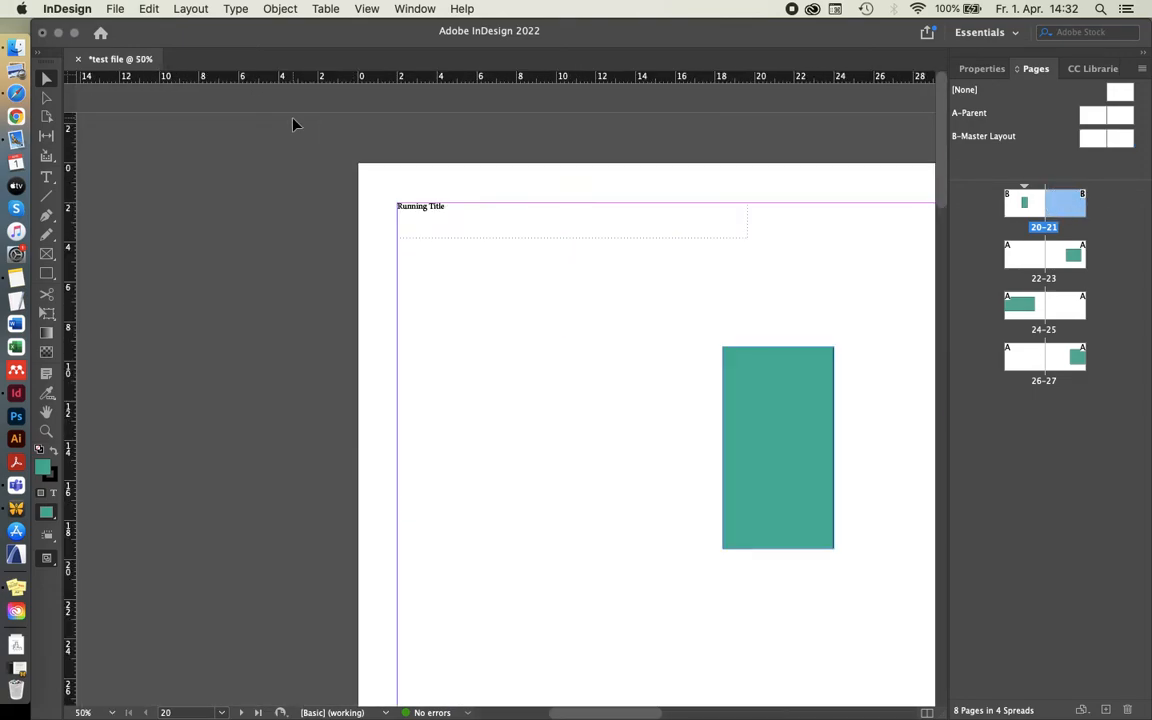
pyautogui.scroll(-2, 478, 512)
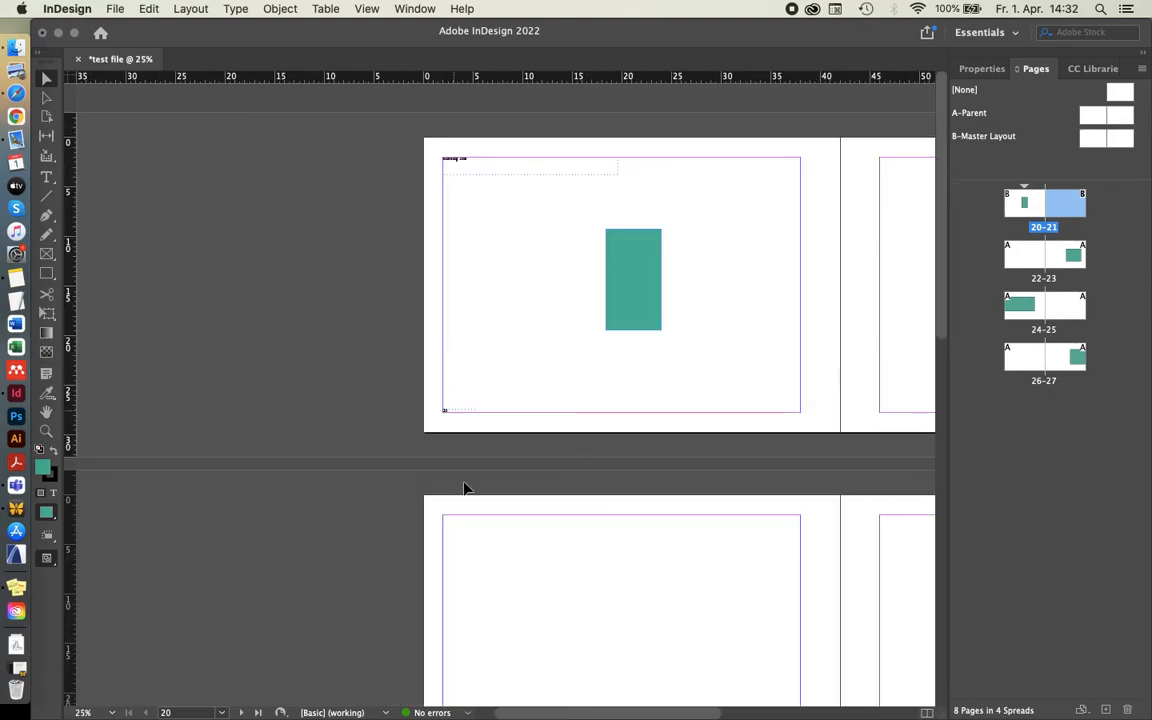
pyautogui.scroll(5, 437, 406)
pyautogui.scroll(1, 490, 495)
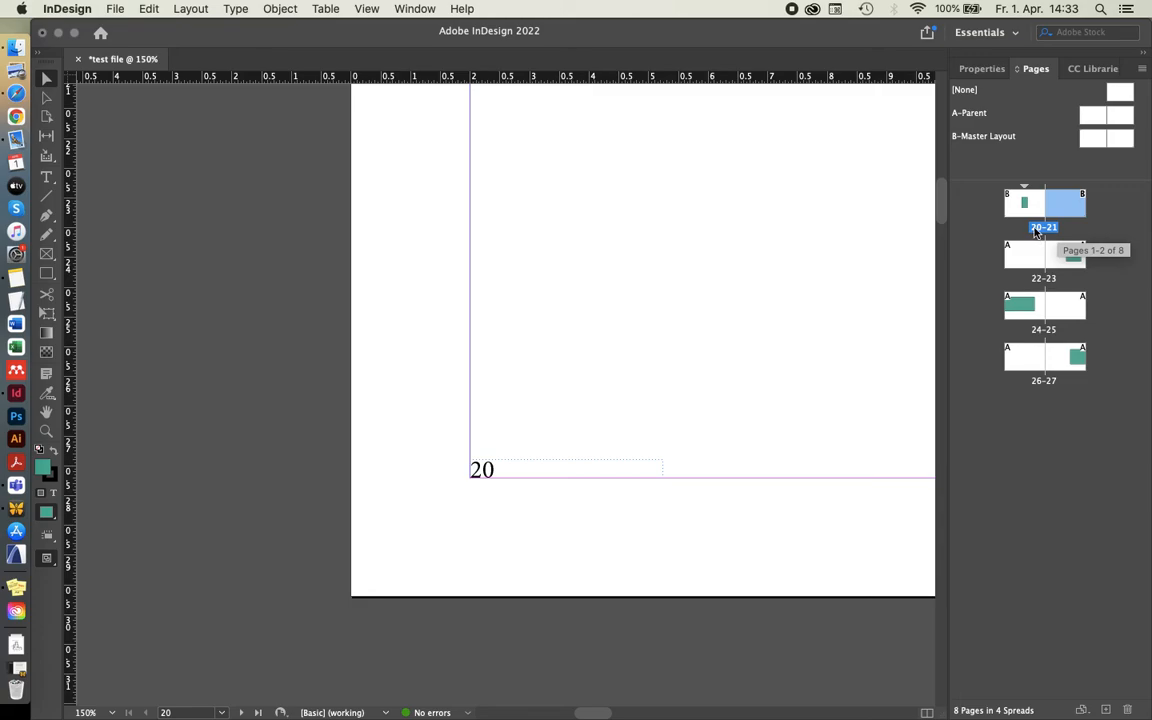
pyautogui.scroll(-5, 307, 401)
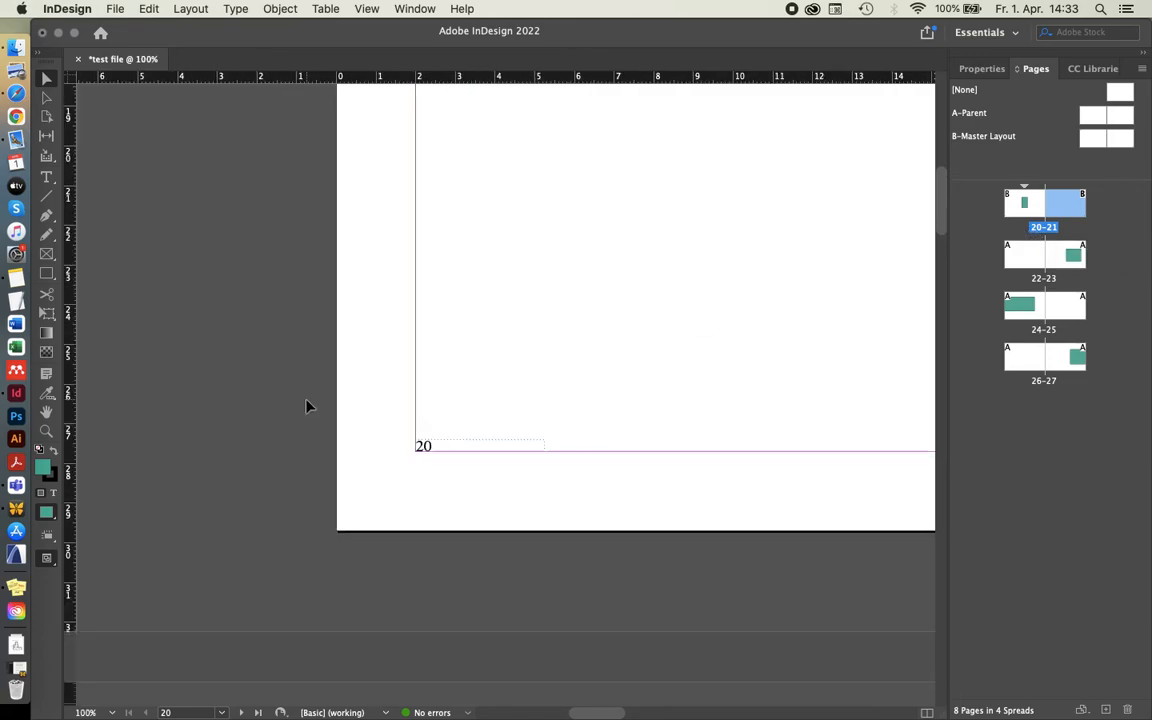
pyautogui.scroll(1, 399, 200)
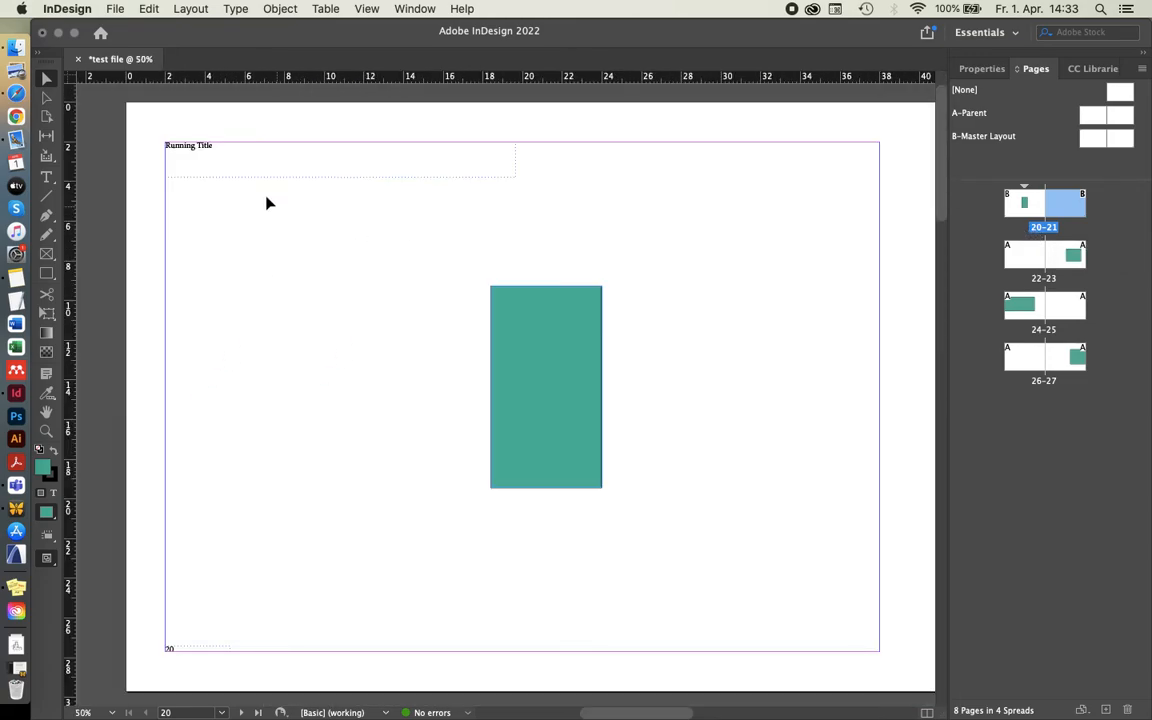
pyautogui.scroll(-1, 378, 238)
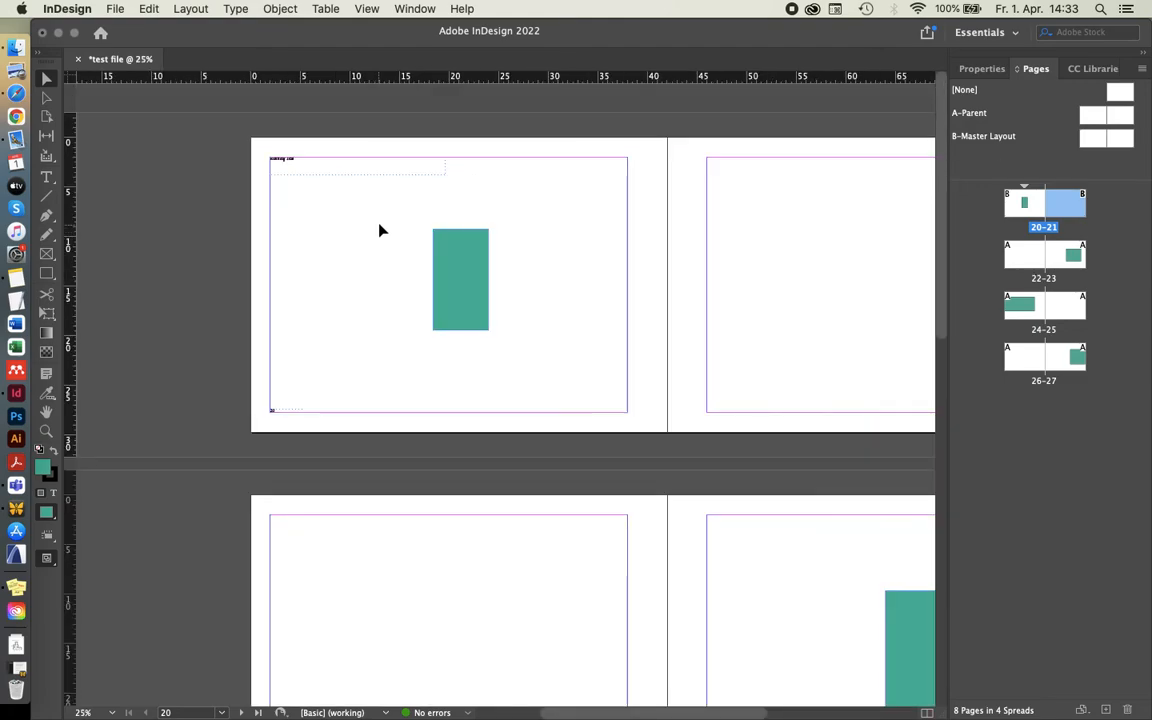
pyautogui.scroll(1, 380, 229)
pyautogui.moveTo(370, 239); pyautogui.dragTo(368, 260)
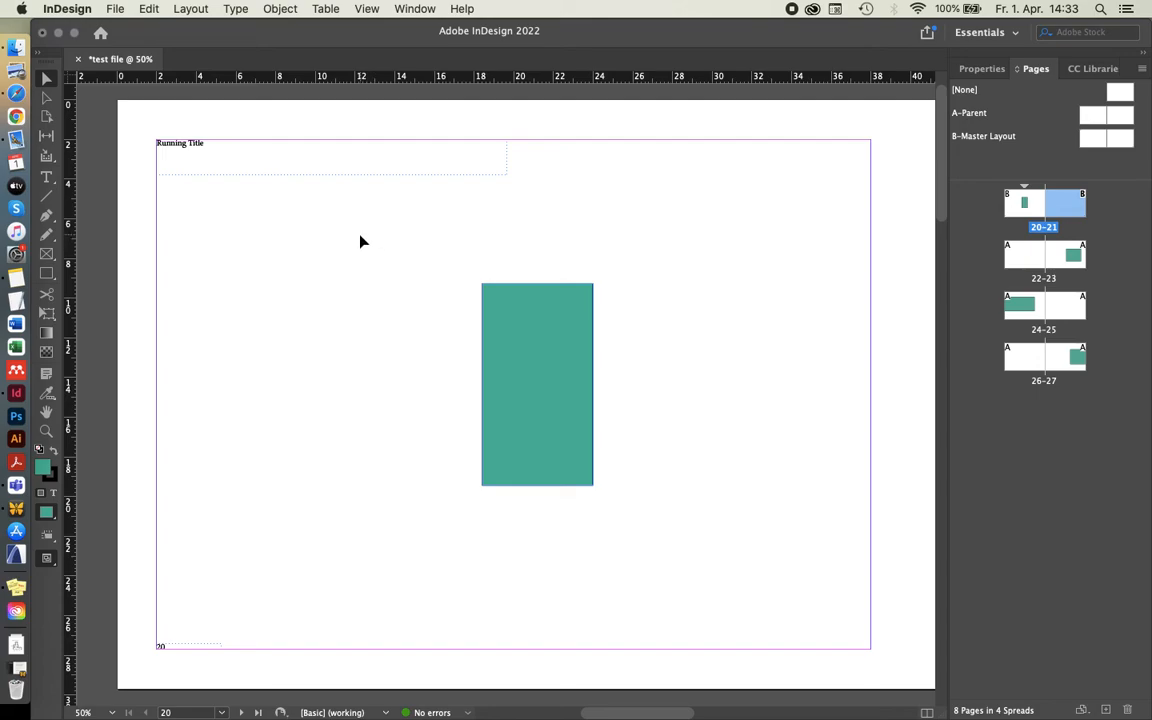
# Step: Try to select the running title and page number frames on document page 20
pyautogui.moveTo(281, 195); pyautogui.dragTo(136, 112)
pyautogui.moveTo(332, 219); pyautogui.dragTo(246, 155)
pyautogui.moveTo(337, 188); pyautogui.dragTo(205, 124)
pyautogui.moveTo(336, 165)
pyautogui.mouseDown()
pyautogui.moveTo(181, 118)
pyautogui.moveTo(272, 215)
pyautogui.mouseUp()
pyautogui.moveTo(141, 140); pyautogui.dragTo(205, 217)
pyautogui.moveTo(147, 657); pyautogui.dragTo(245, 614)
pyautogui.moveTo(202, 644); pyautogui.dragTo(252, 610)
pyautogui.click(1117, 208)
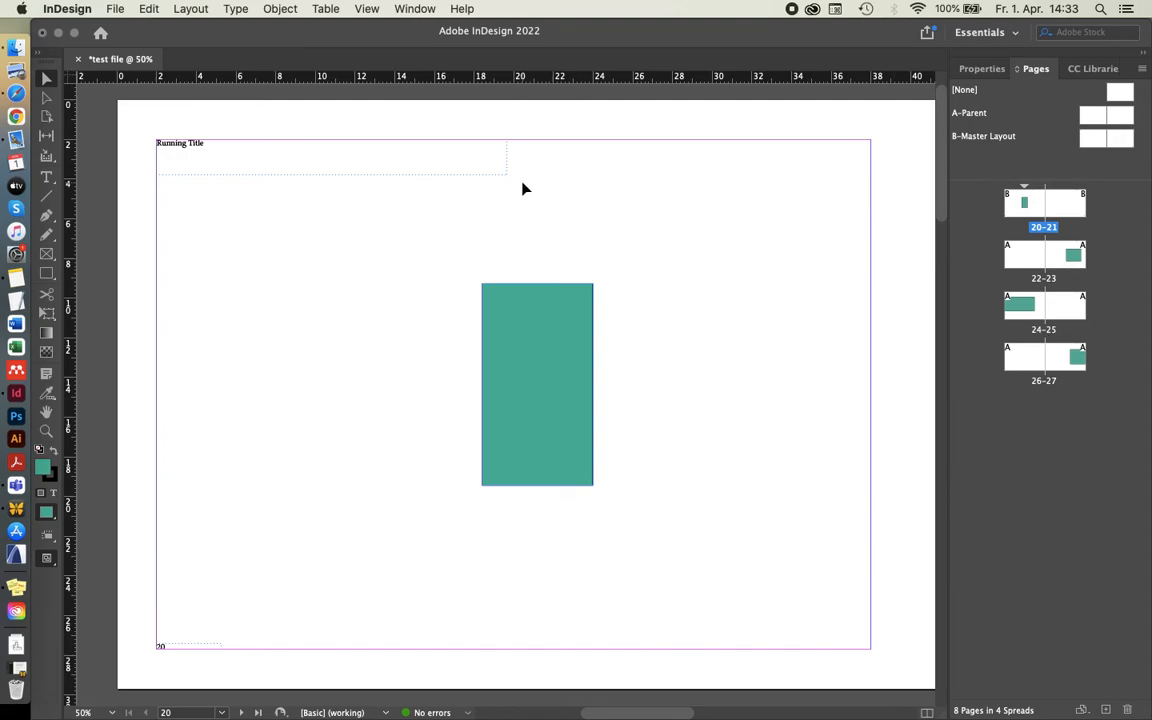
# Step: Open the left page of the B-Master Layout parent and select its running title frame
pyautogui.doubleClick(1088, 145)
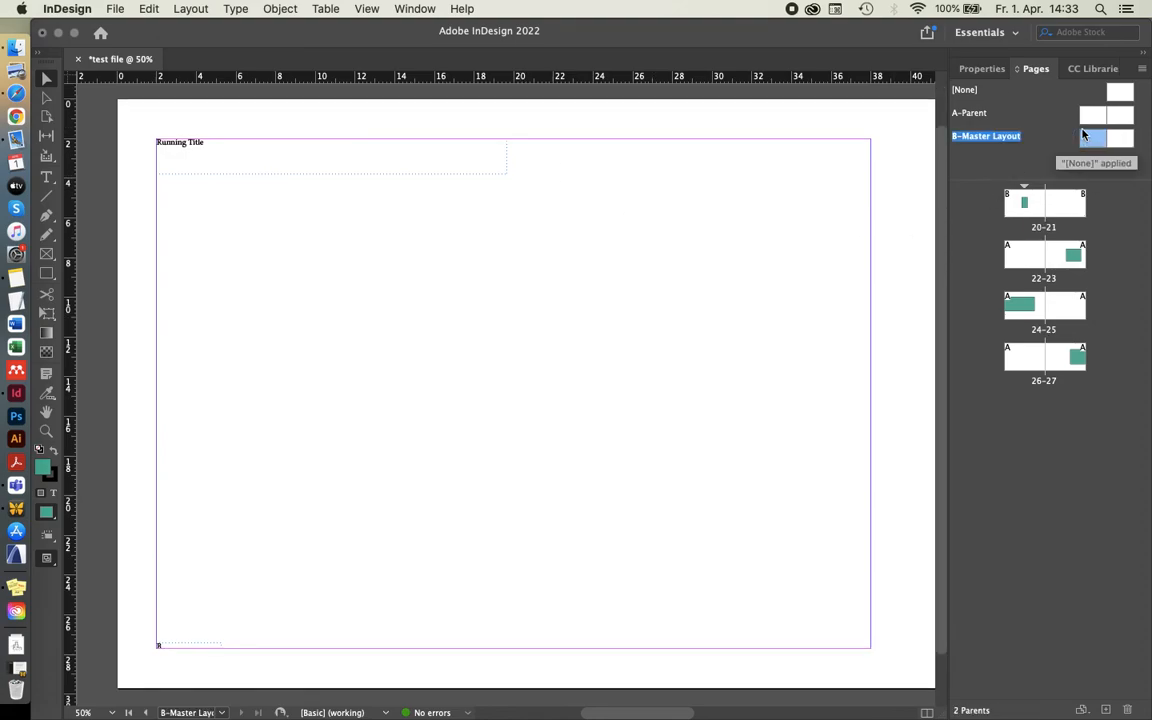
pyautogui.click(226, 165)
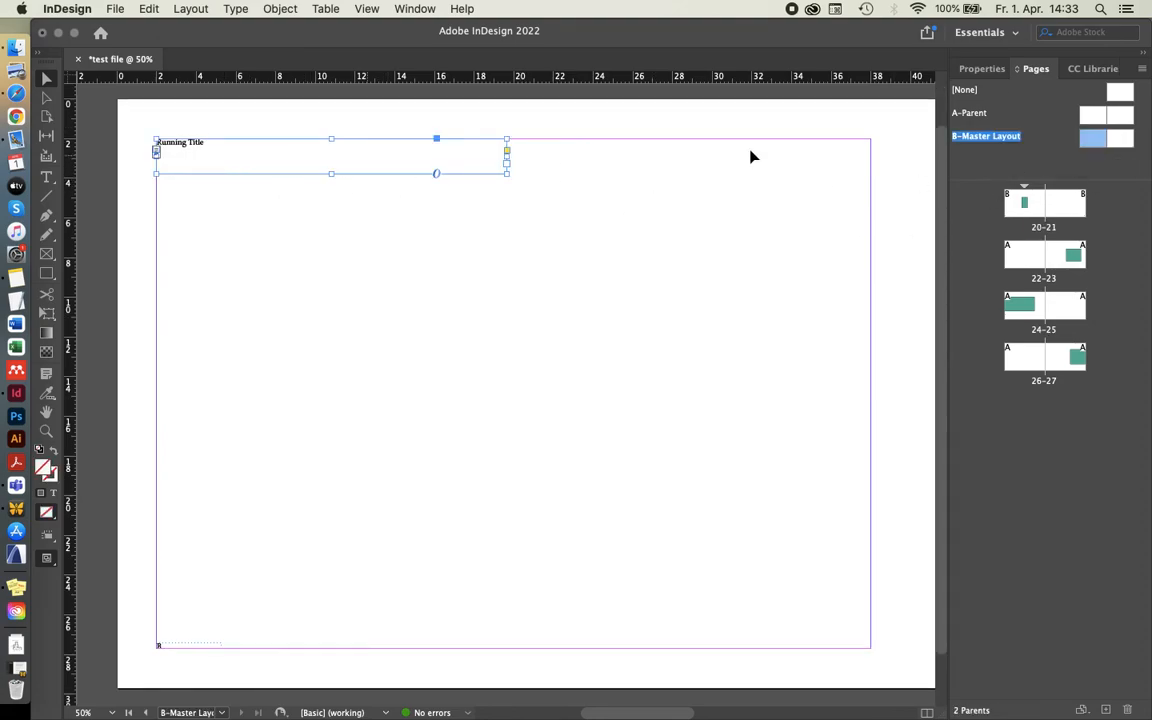
# Step: Fit the running title frame to its text on the left B-Master Layout page, and return to page 20
pyautogui.click(303, 211)
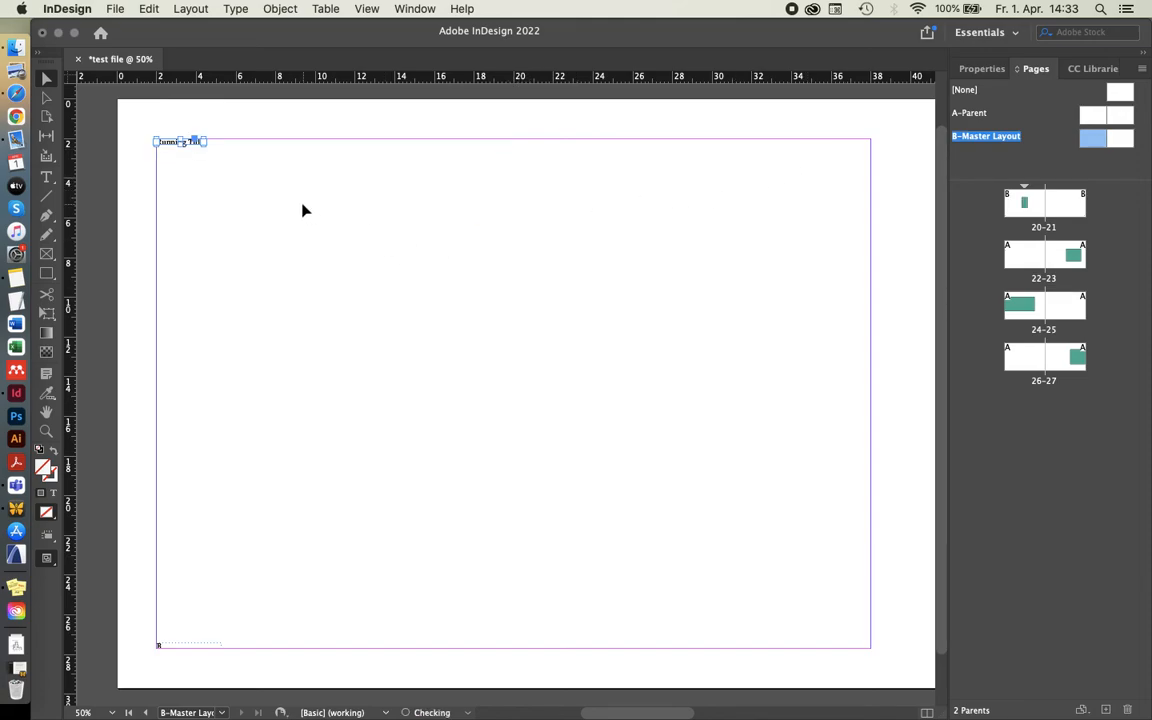
pyautogui.doubleClick(1023, 200)
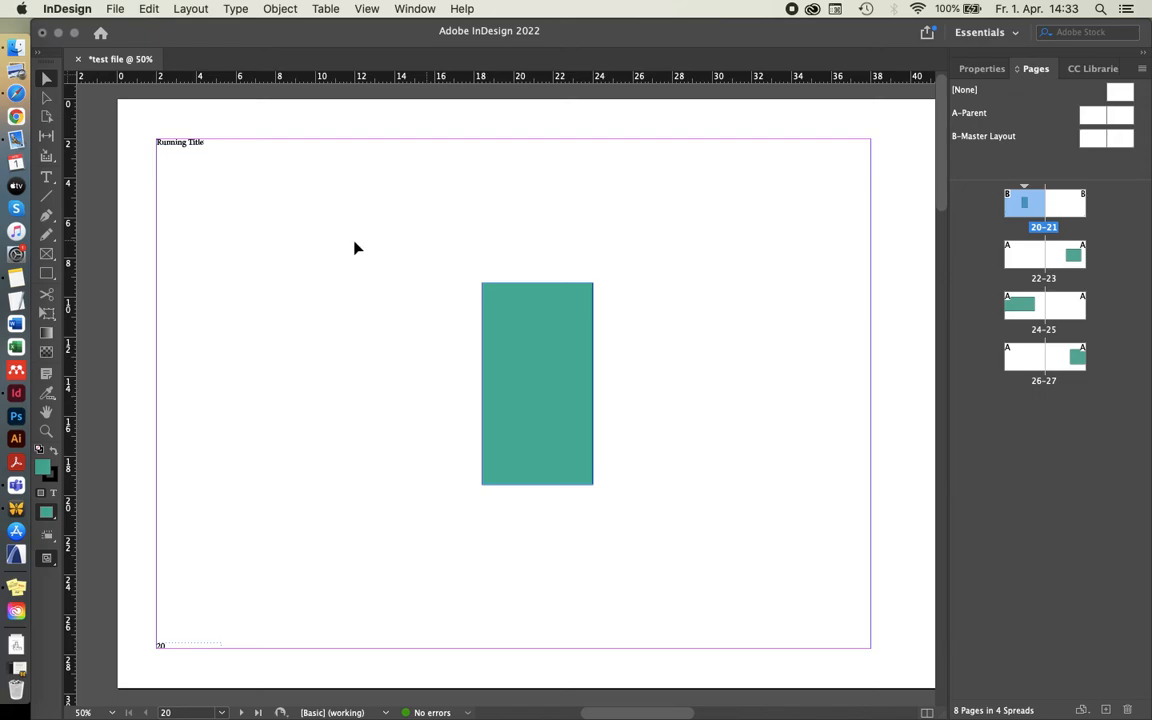
# Step: Apply the B-Master Layout parent pages to the matching left and right pages of spreads 22-23, 24-25 and 26-27
pyautogui.scroll(-2, 229, 214)
pyautogui.scroll(1, 558, 208)
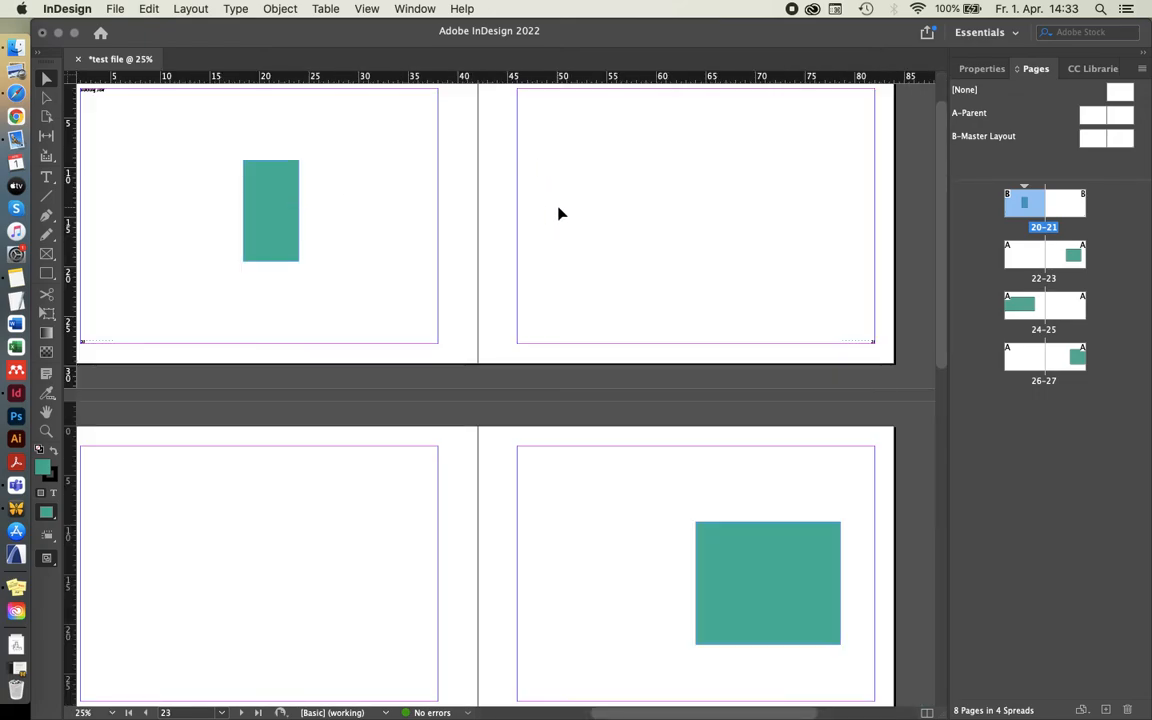
pyautogui.scroll(-1, 560, 213)
pyautogui.click(1092, 138)
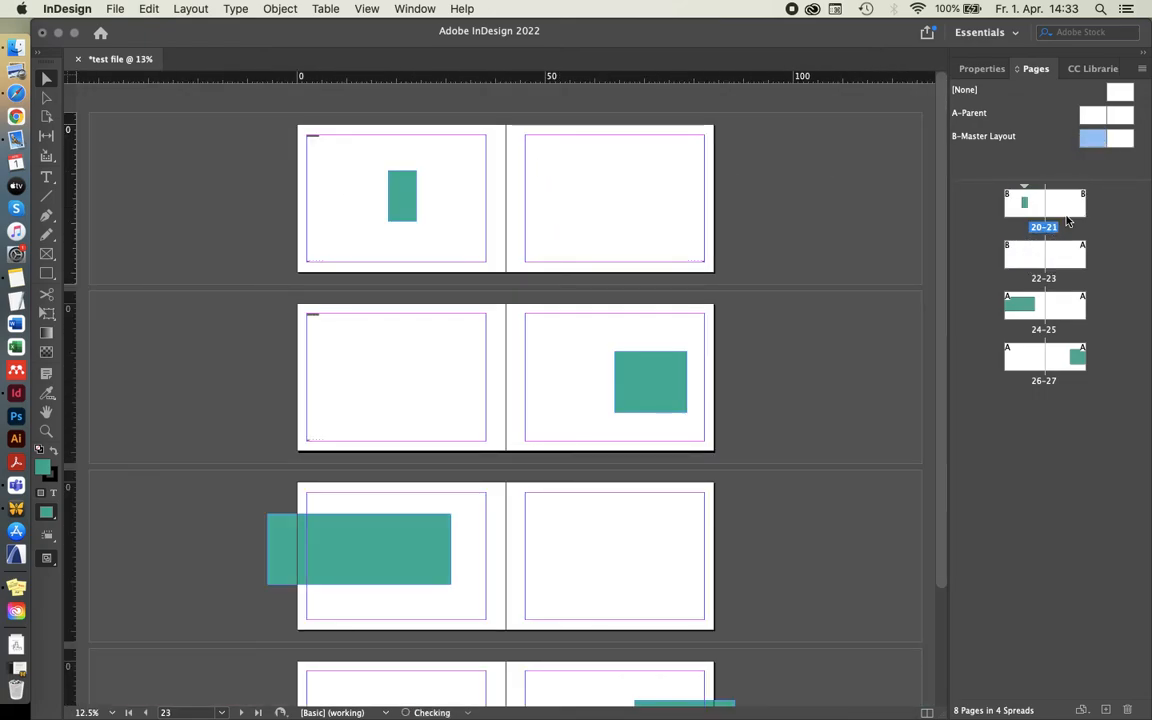
pyautogui.moveTo(1124, 140); pyautogui.dragTo(1078, 255)
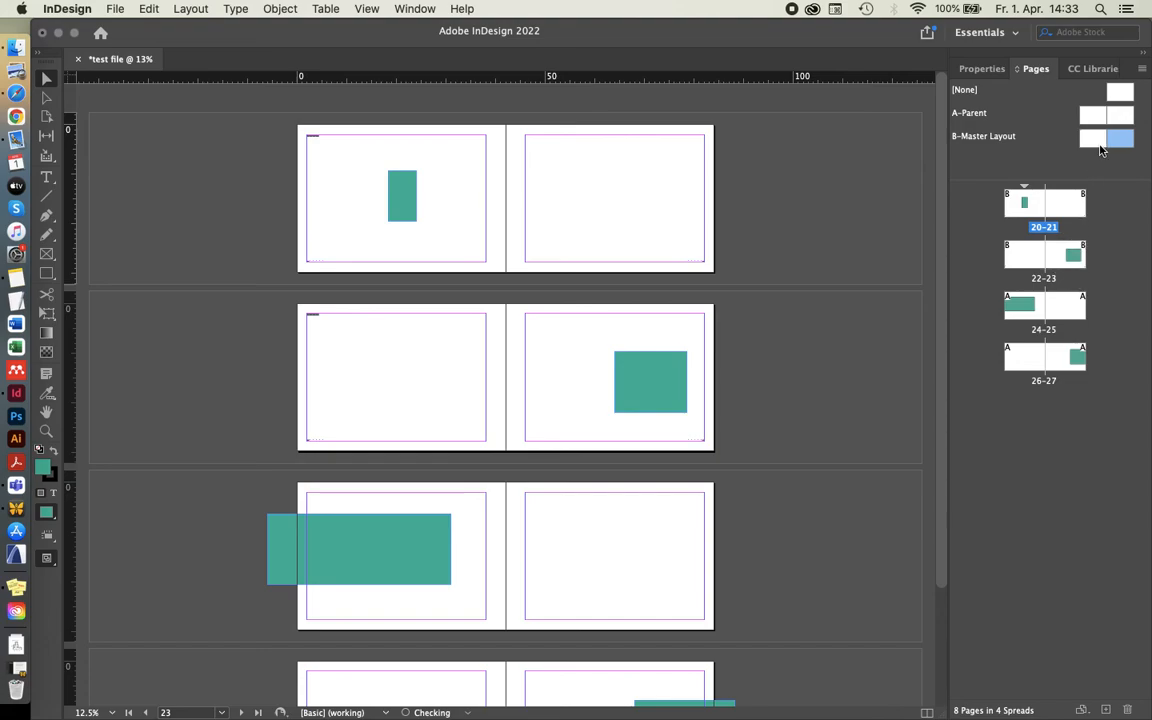
pyautogui.moveTo(1095, 141); pyautogui.dragTo(1058, 292)
pyautogui.moveTo(1092, 138); pyautogui.dragTo(1075, 357)
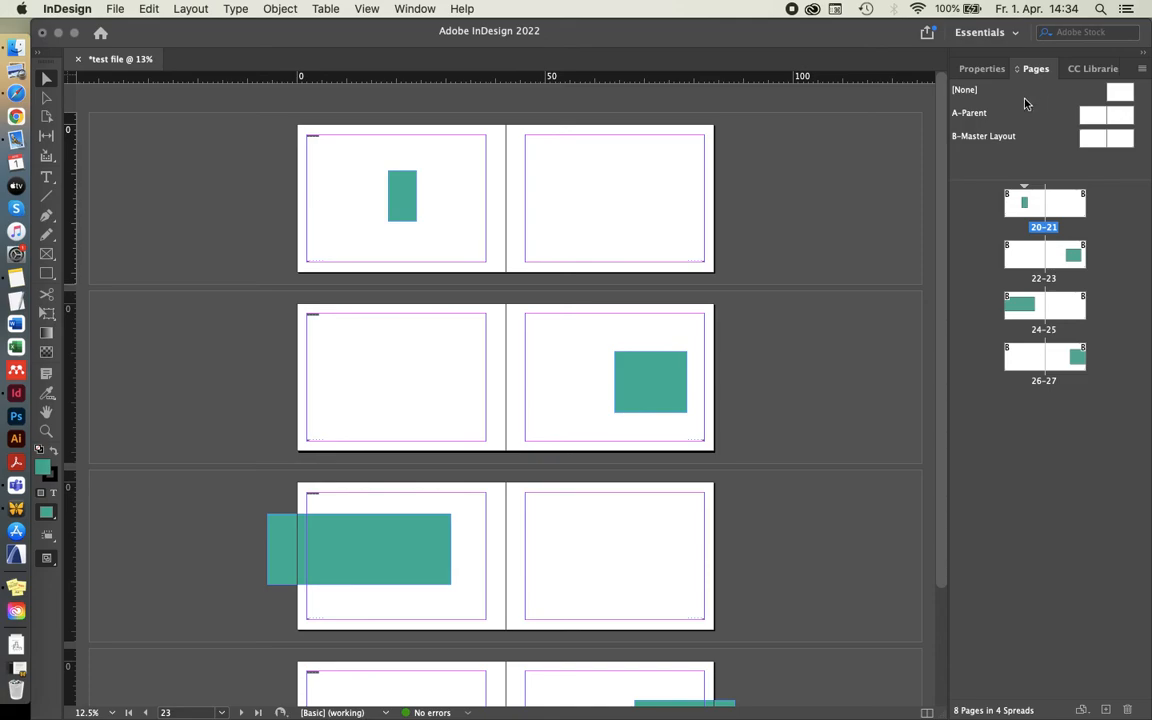
# Step: Select both pages of the 22-23 spread and move the spread after the 24-25 spread
pyautogui.press('super+minus')
pyautogui.press('super+equal')
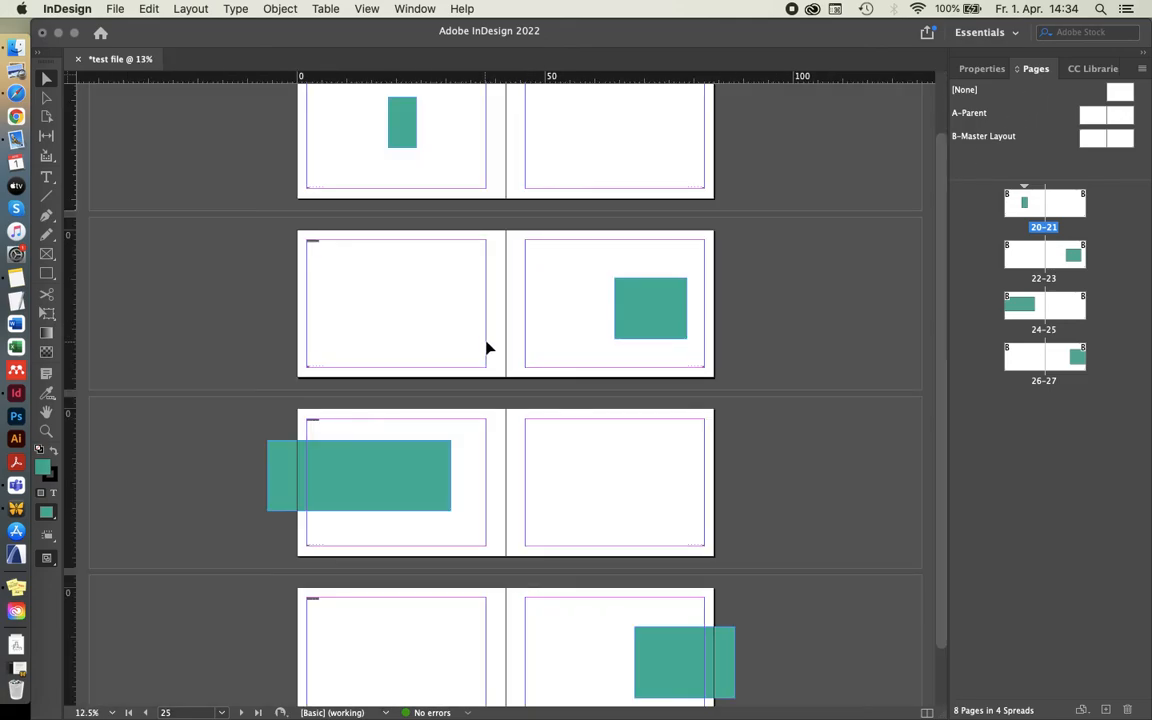
pyautogui.press('super+equal')
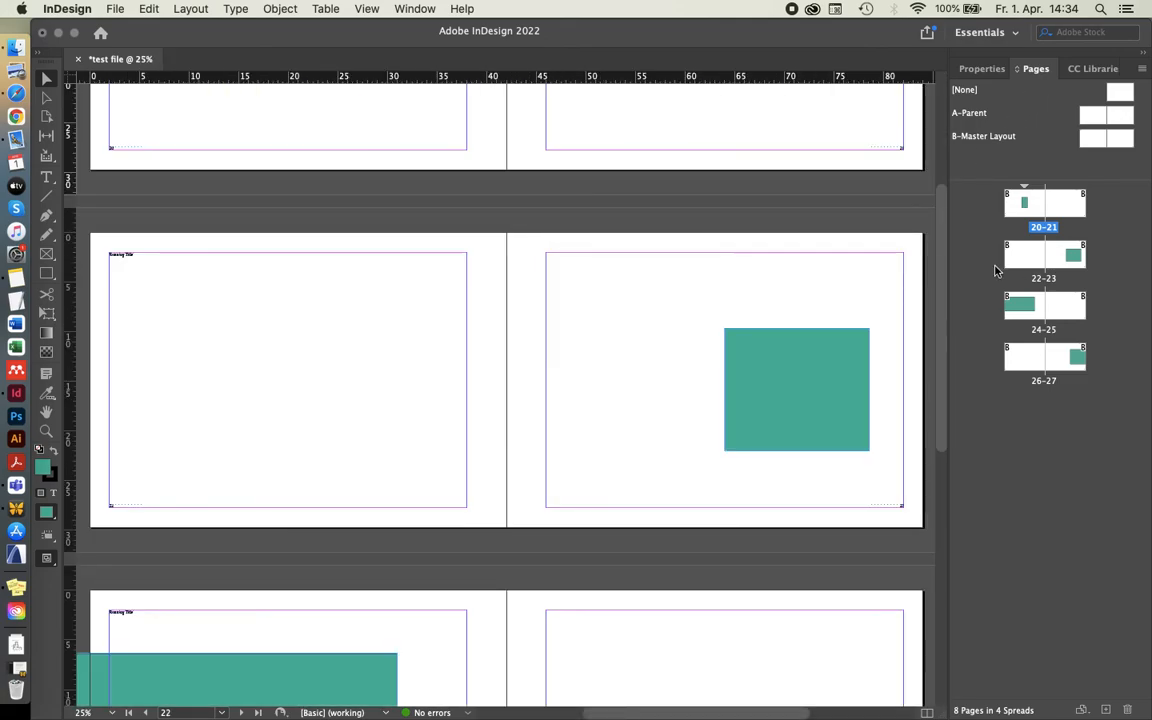
pyautogui.click(1045, 254)
pyautogui.press('super+minus')
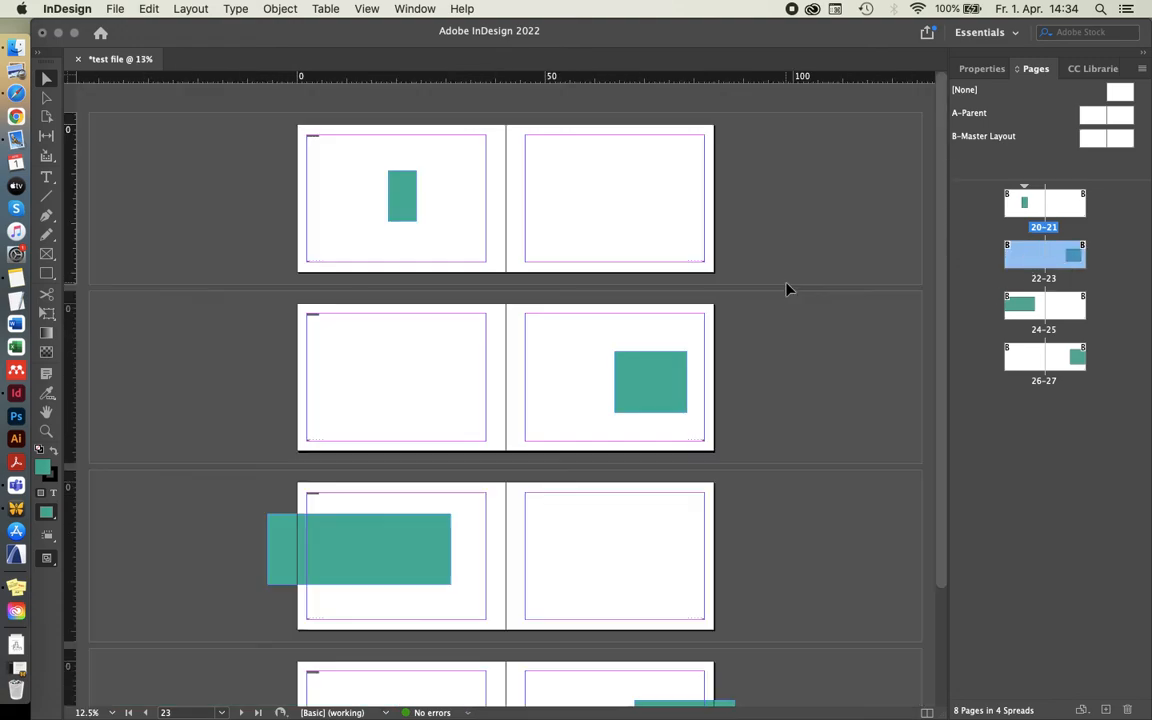
pyautogui.click(408, 550)
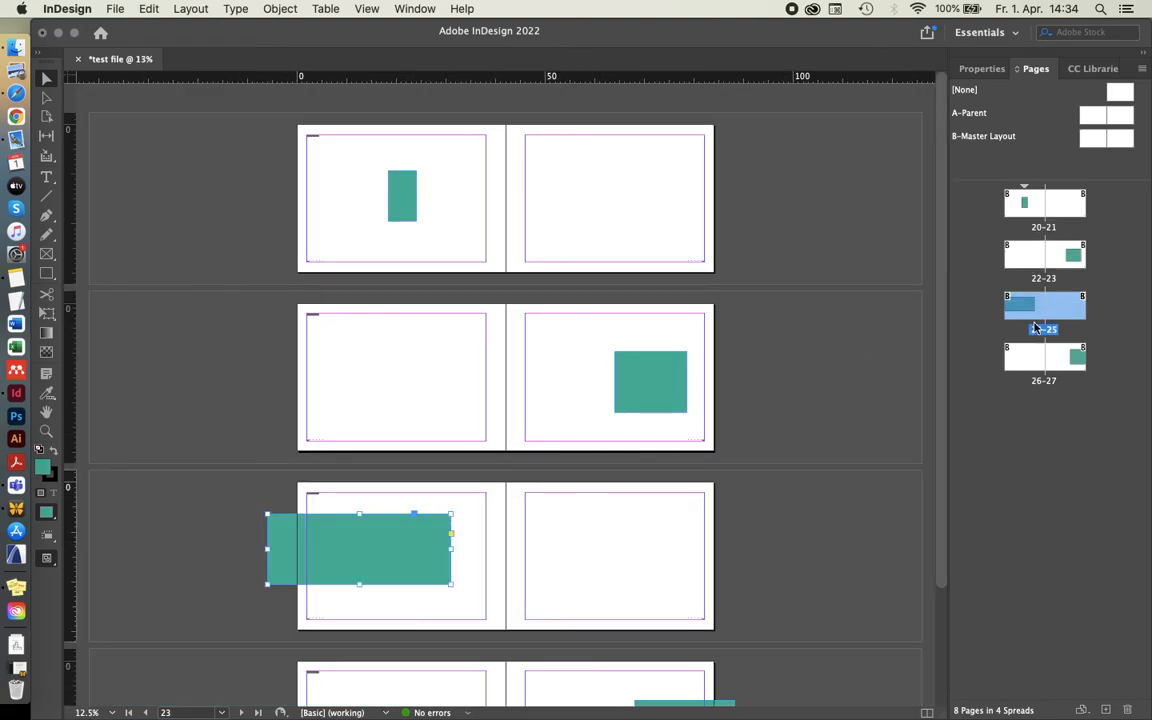
pyautogui.click(1020, 254)
pyautogui.keyDown('shift'); pyautogui.click(1069, 259); pyautogui.keyUp('shift')
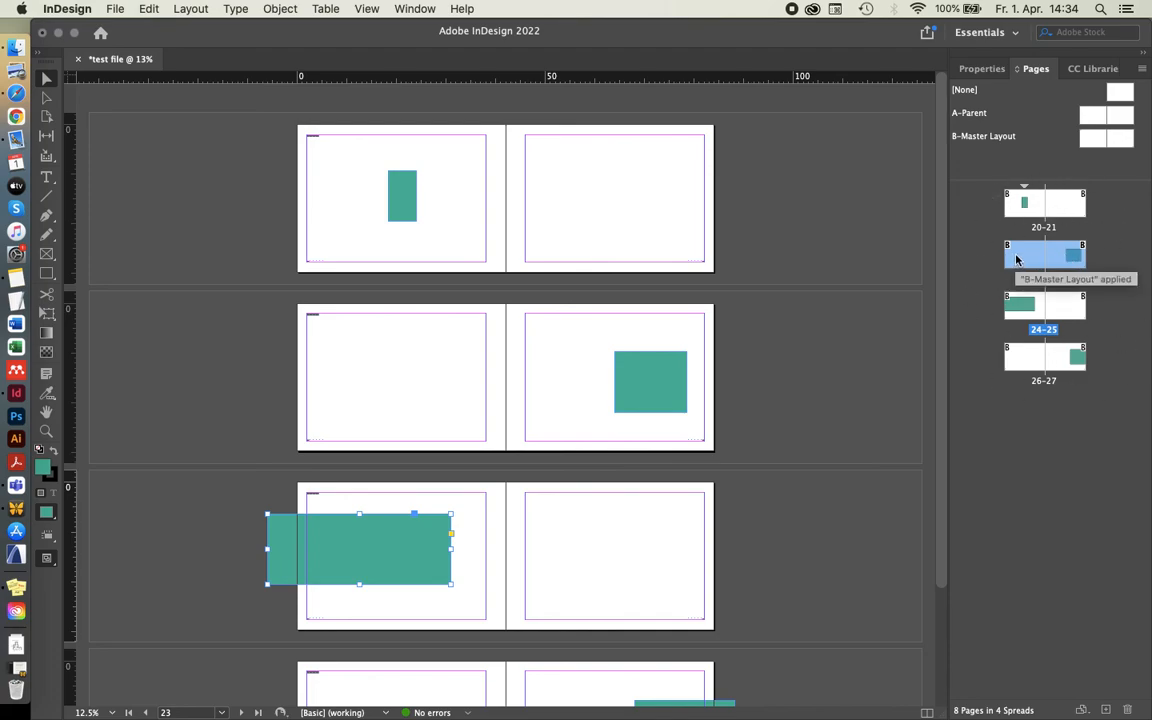
pyautogui.moveTo(1015, 262); pyautogui.dragTo(1093, 313)
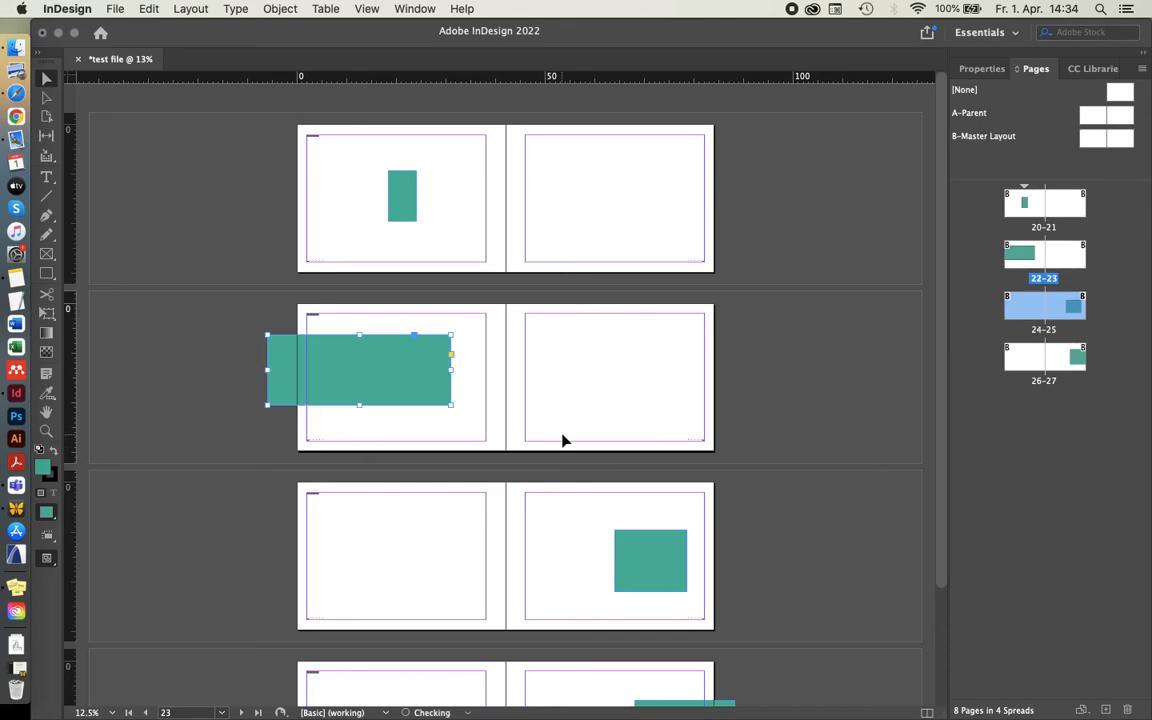
# Step: Examine the automatic page numbers on both pages of the relocated spread
pyautogui.scroll(-1, 780, 259)
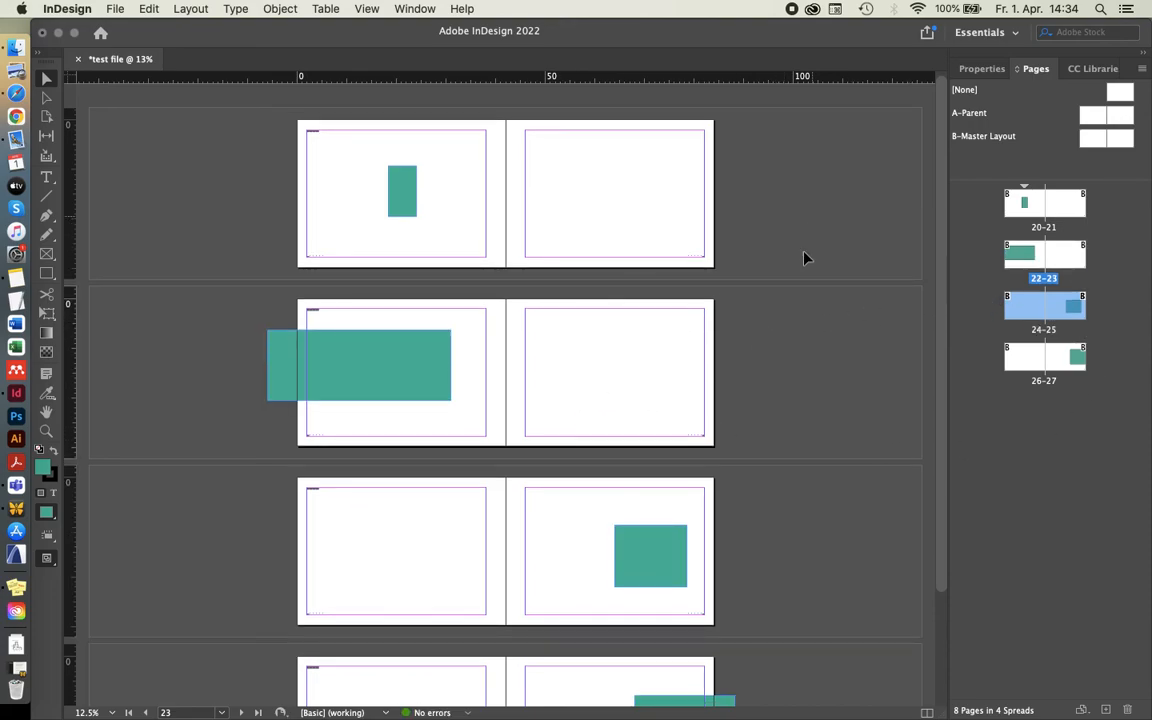
pyautogui.scroll(4, 301, 634)
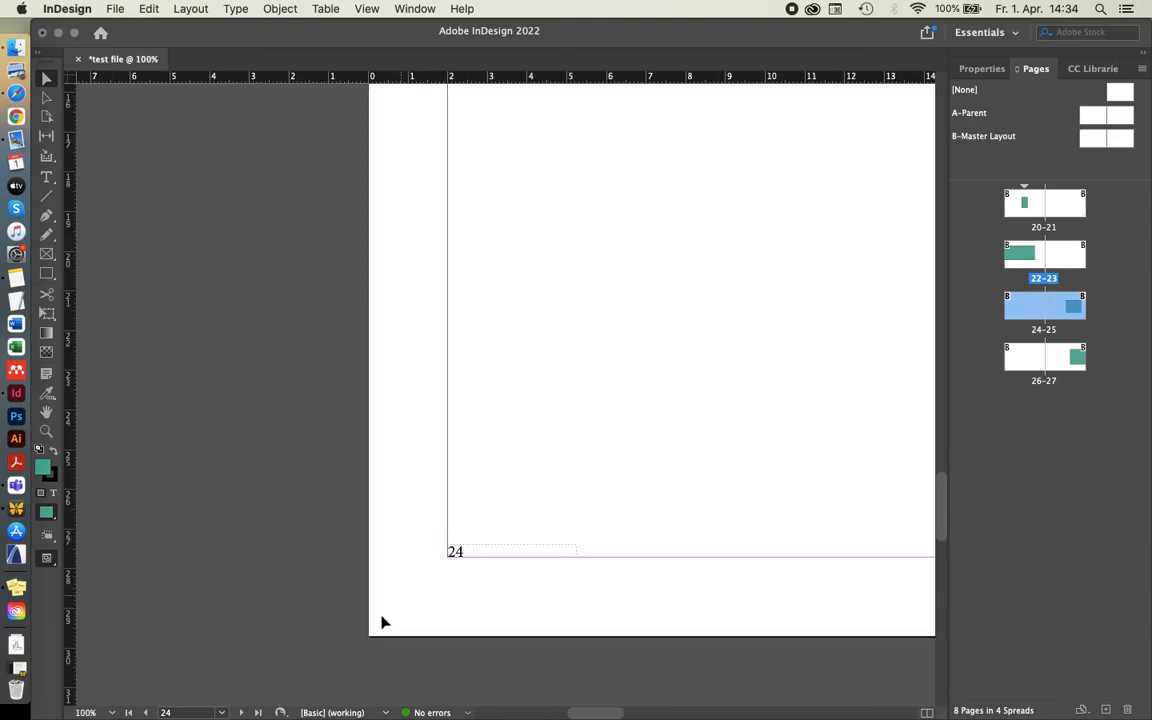
pyautogui.scroll(-3, 300, 607)
pyautogui.scroll(2, 713, 510)
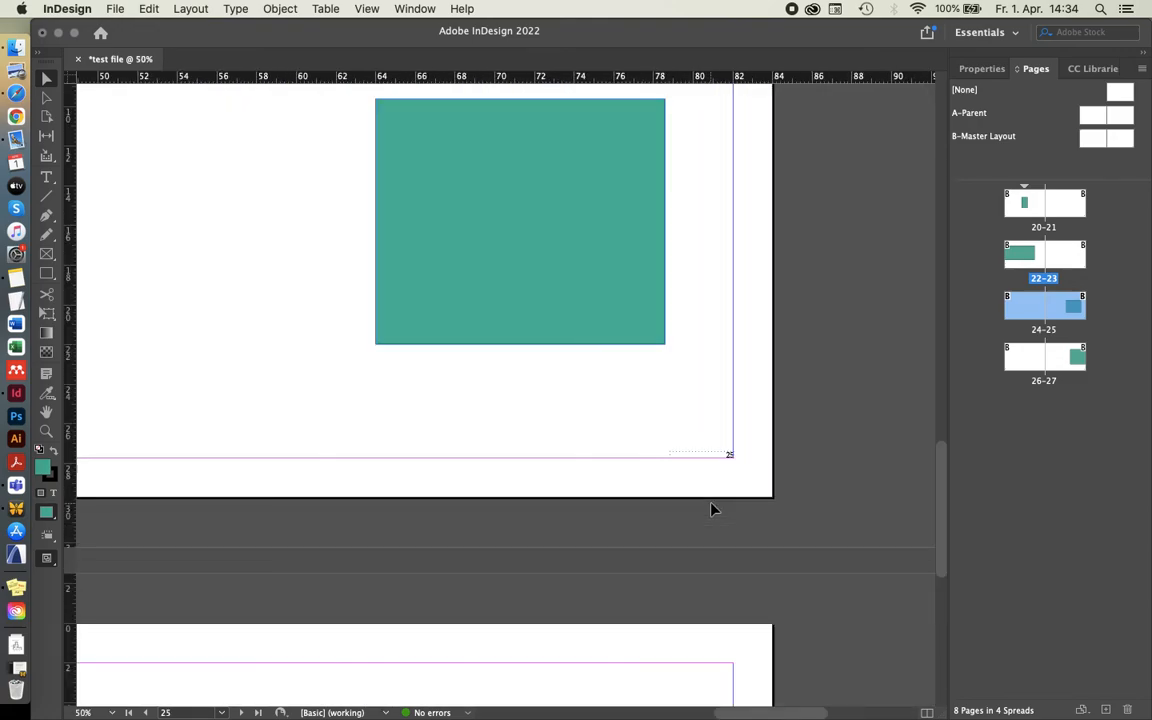
pyautogui.scroll(1, 713, 510)
pyautogui.scroll(-1, 699, 547)
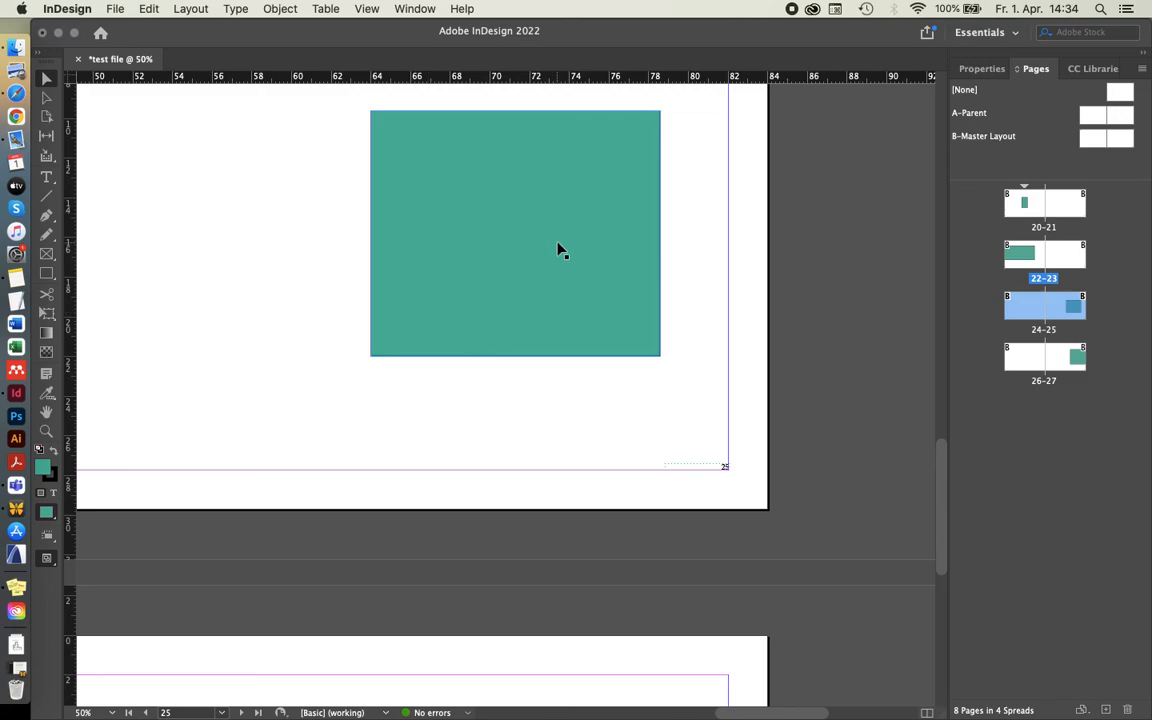
# Step: Change the fill of the rectangle on page 25 to a bright green
pyautogui.click(613, 297)
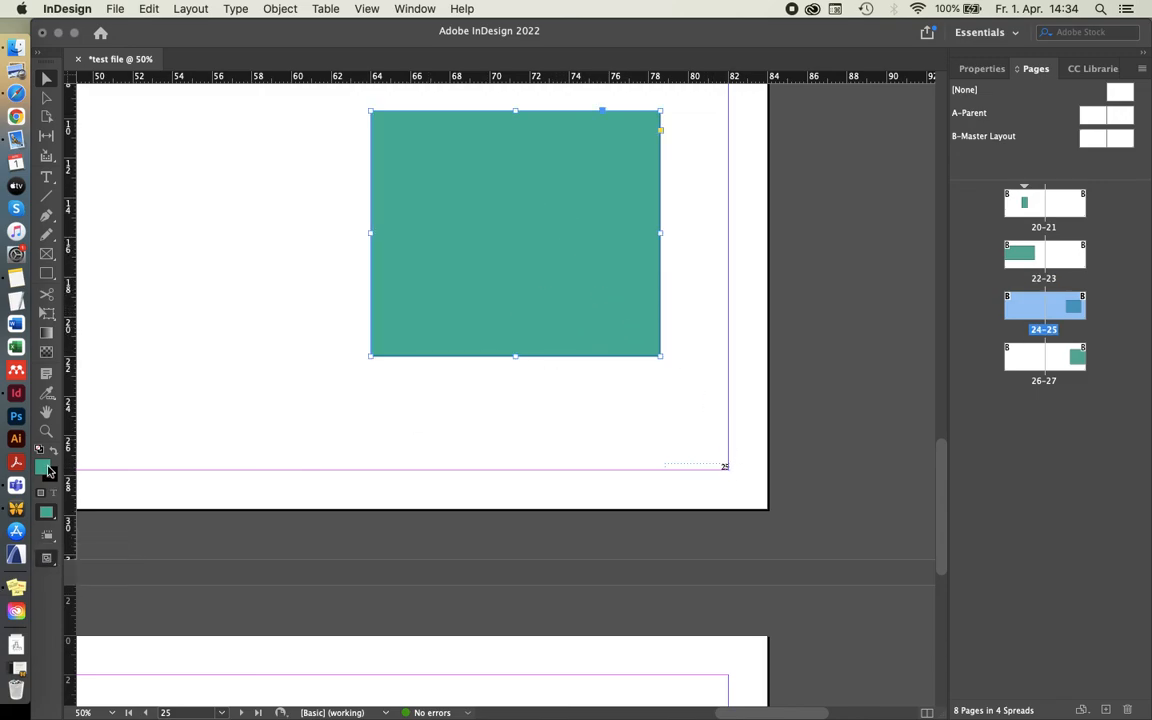
pyautogui.doubleClick(42, 469)
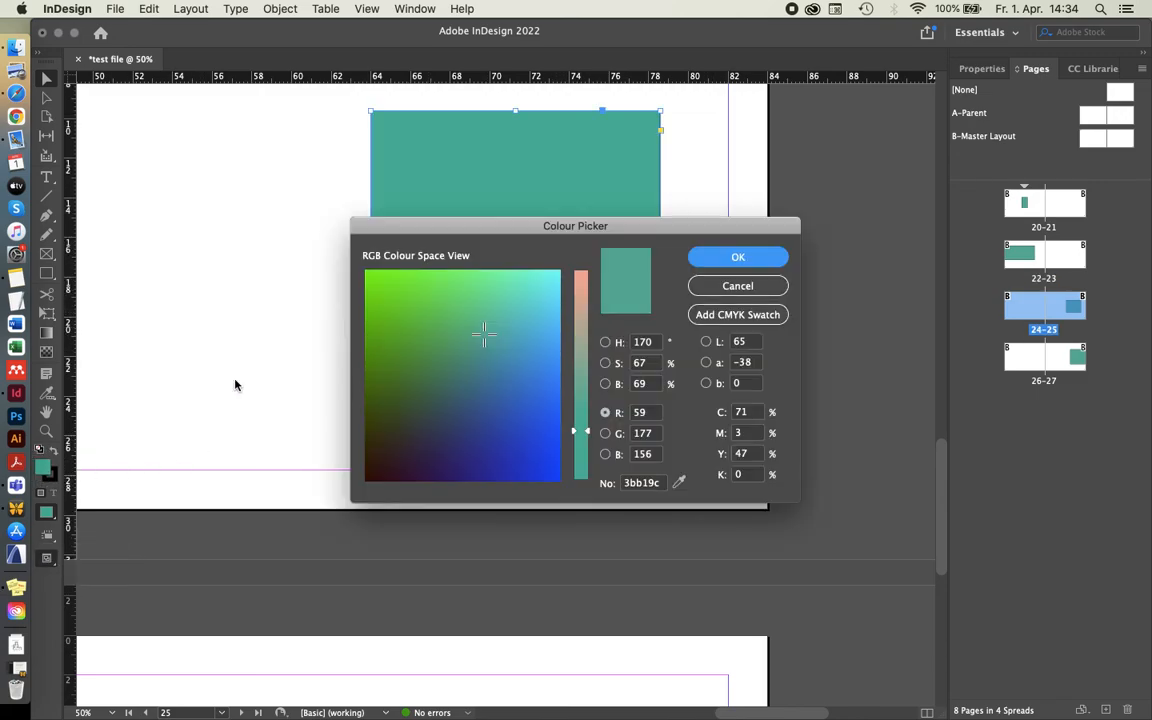
pyautogui.click(413, 286)
pyautogui.click(737, 257)
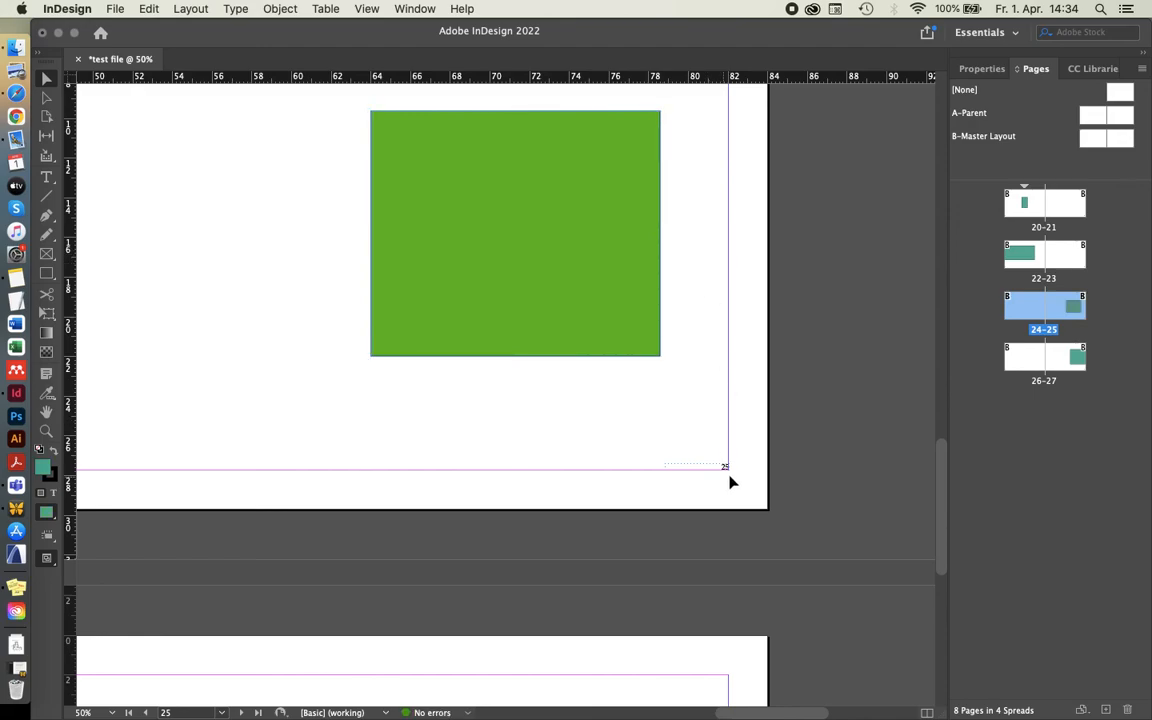
# Step: Move the 24-25 spread with the green rectangle back before the 22-23 spread and check its page number
pyautogui.press('super+minus')
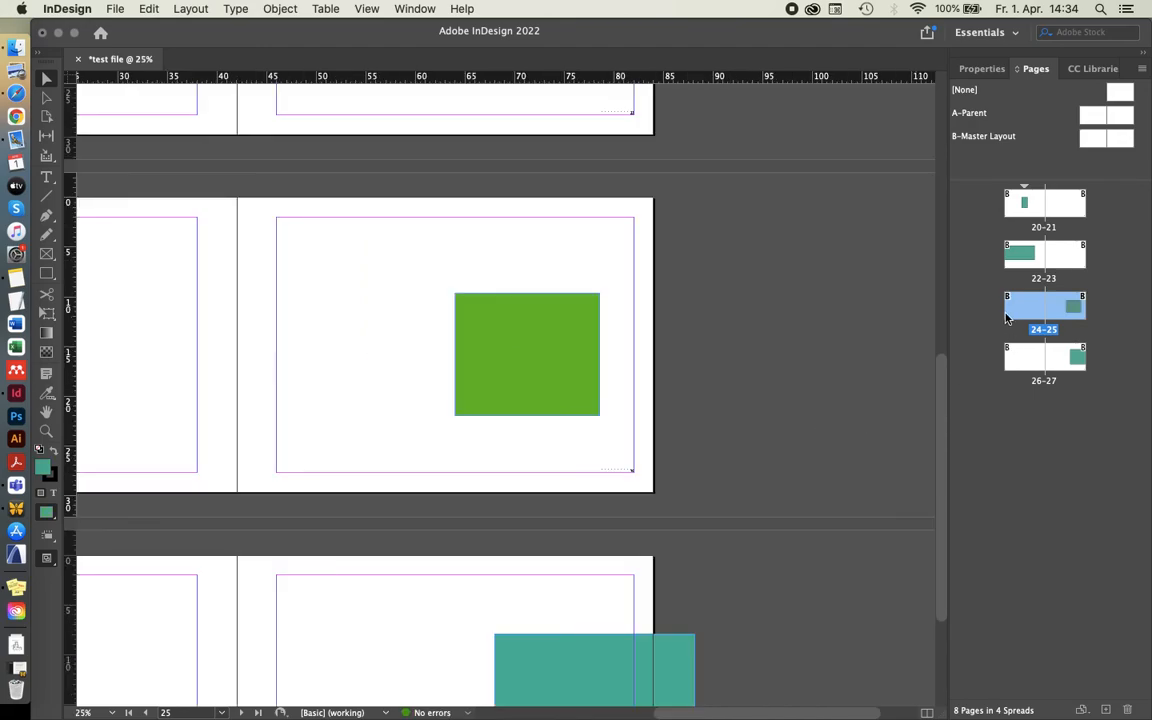
pyautogui.moveTo(1007, 318); pyautogui.dragTo(1090, 212)
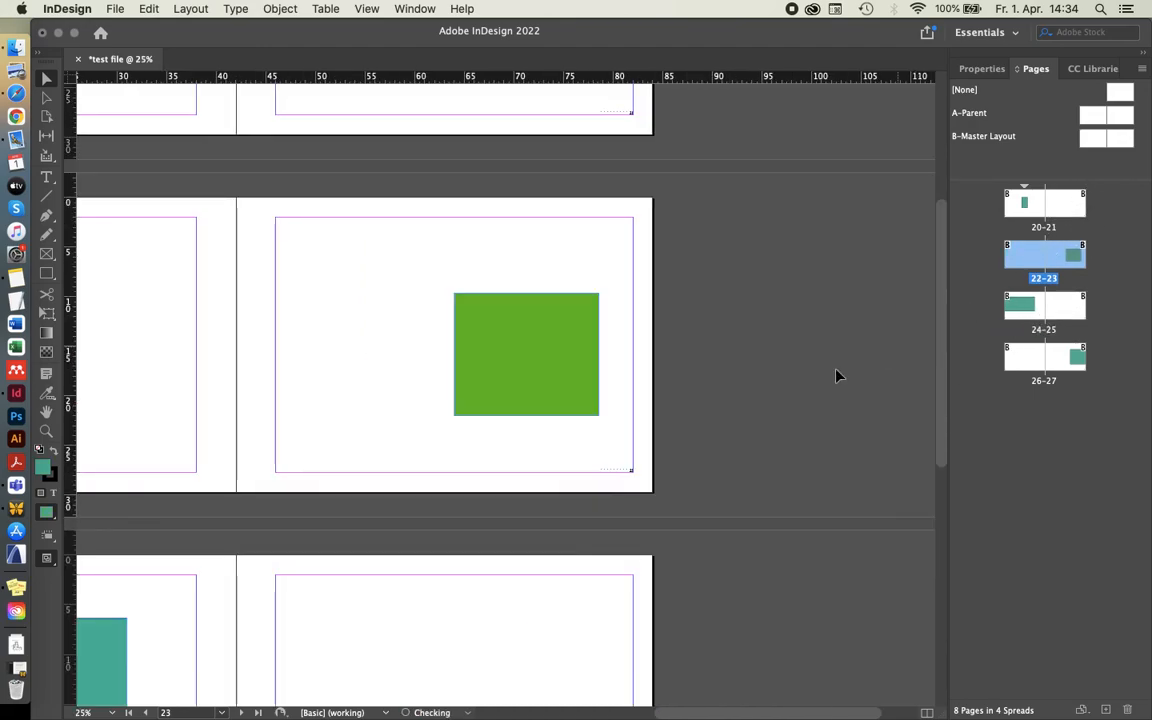
pyautogui.scroll(2, 650, 481)
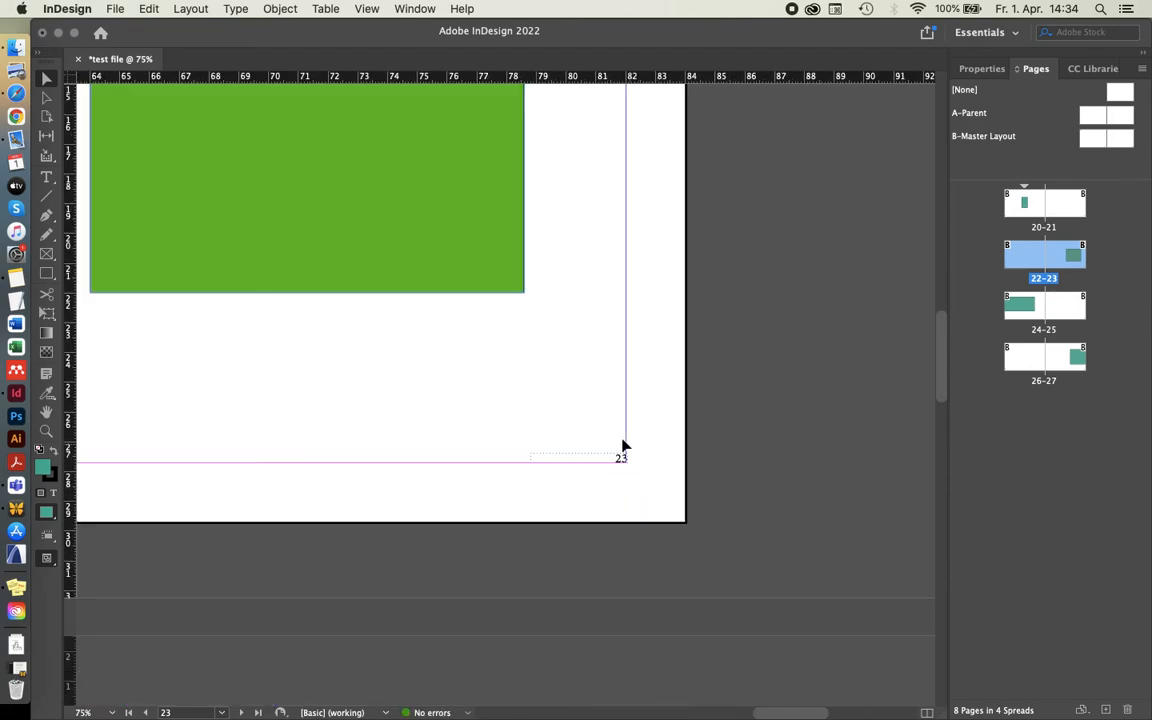
pyautogui.scroll(-4, 709, 459)
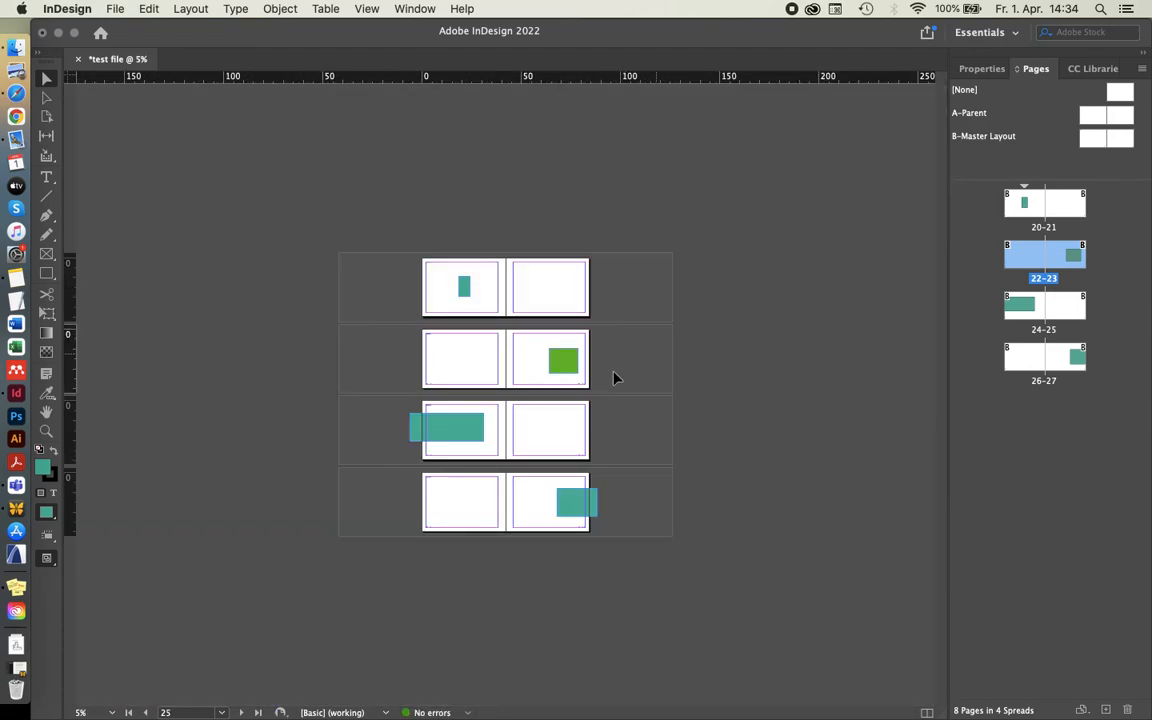
pyautogui.scroll(1, 614, 378)
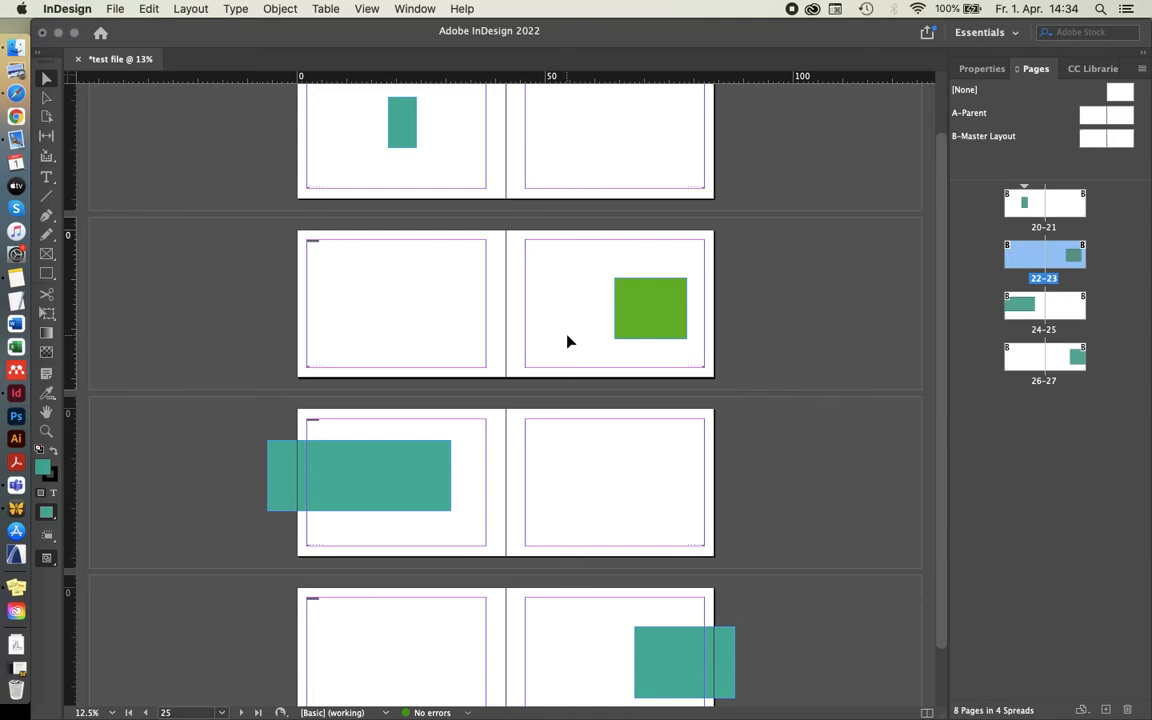
pyautogui.scroll(-2, 567, 350)
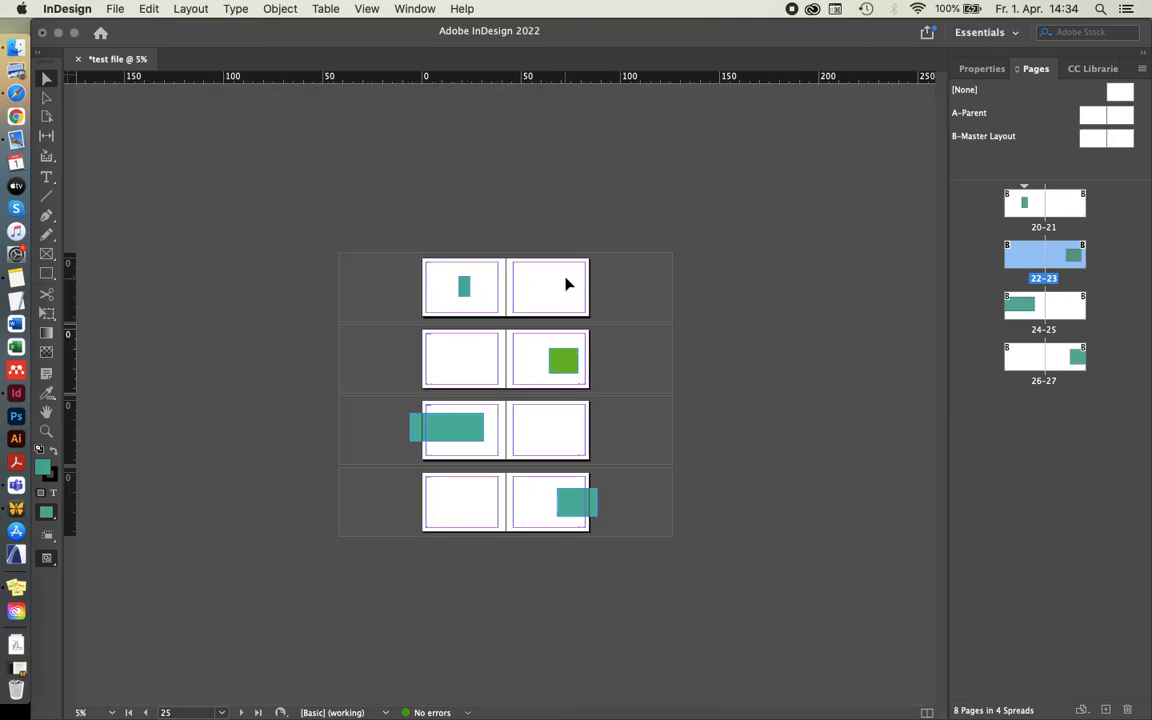